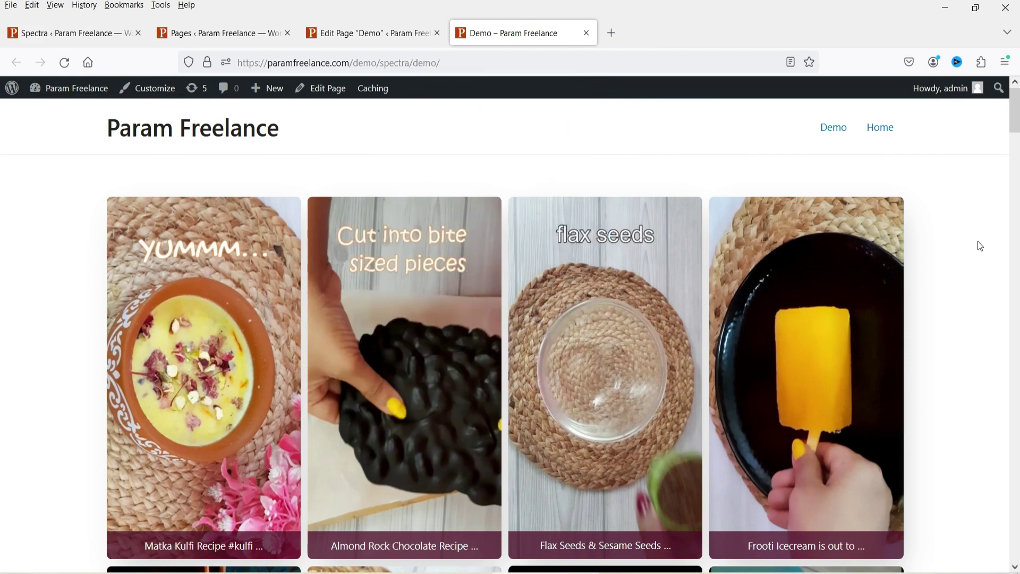
Step: Scroll through the Demo page's four-column Instagram recipe feed grid
{"action": "left_click_drag", "start_coordinate": [1014, 109], "coordinate": [986, 320]}
{"action": "scroll", "coordinate": [986, 323], "scroll_direction": "down", "scroll_amount": 3}
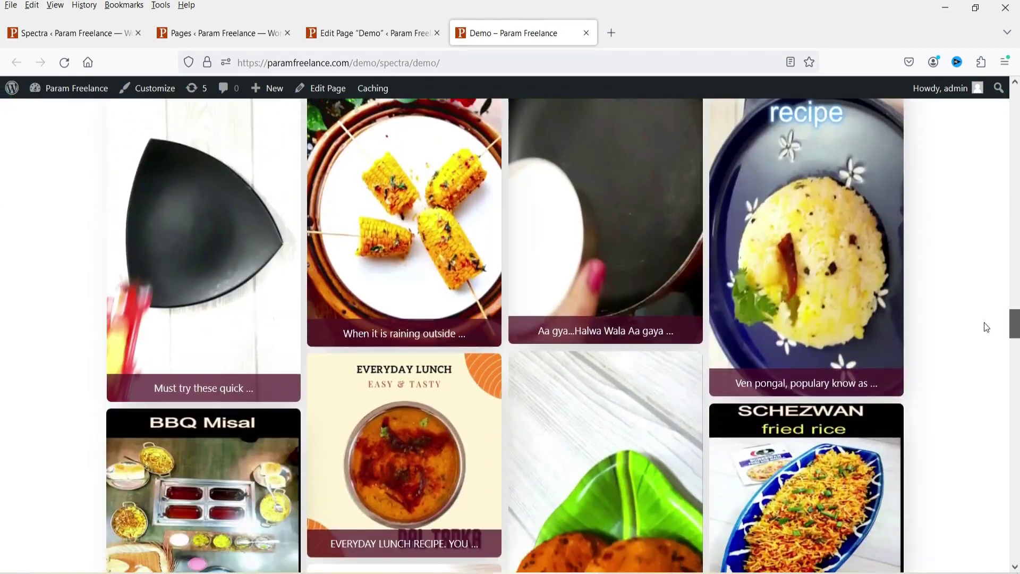
{"action": "scroll", "coordinate": [949, 274], "scroll_direction": "down", "scroll_amount": 6}
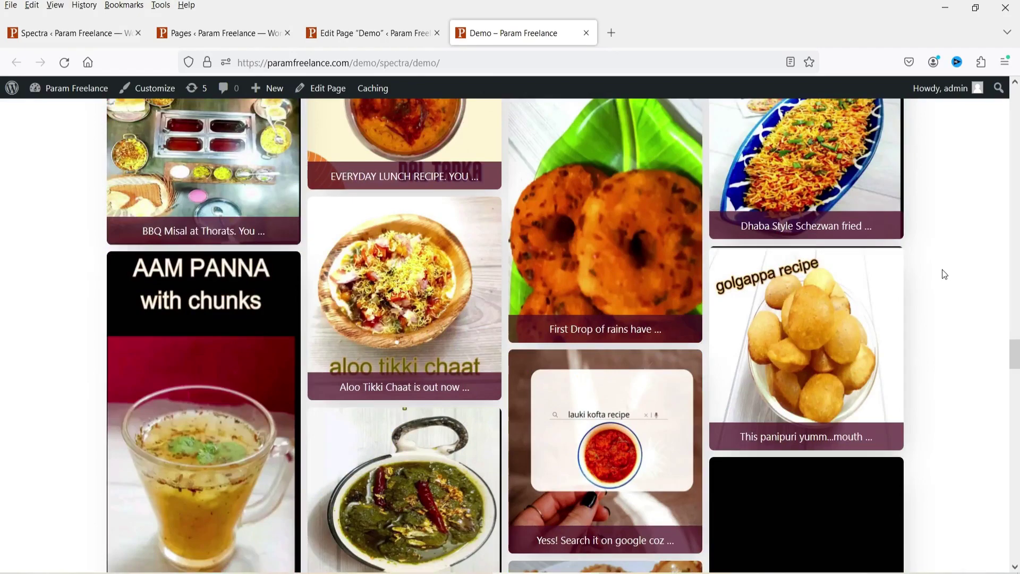
{"action": "scroll", "coordinate": [944, 272], "scroll_direction": "down", "scroll_amount": 10}
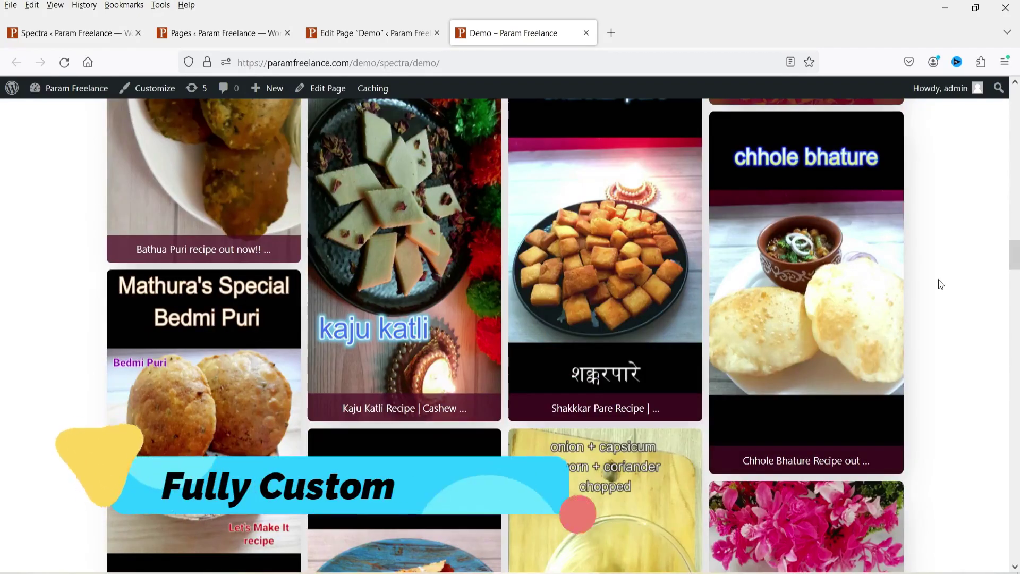
{"action": "scroll", "coordinate": [945, 264], "scroll_direction": "up", "scroll_amount": 10}
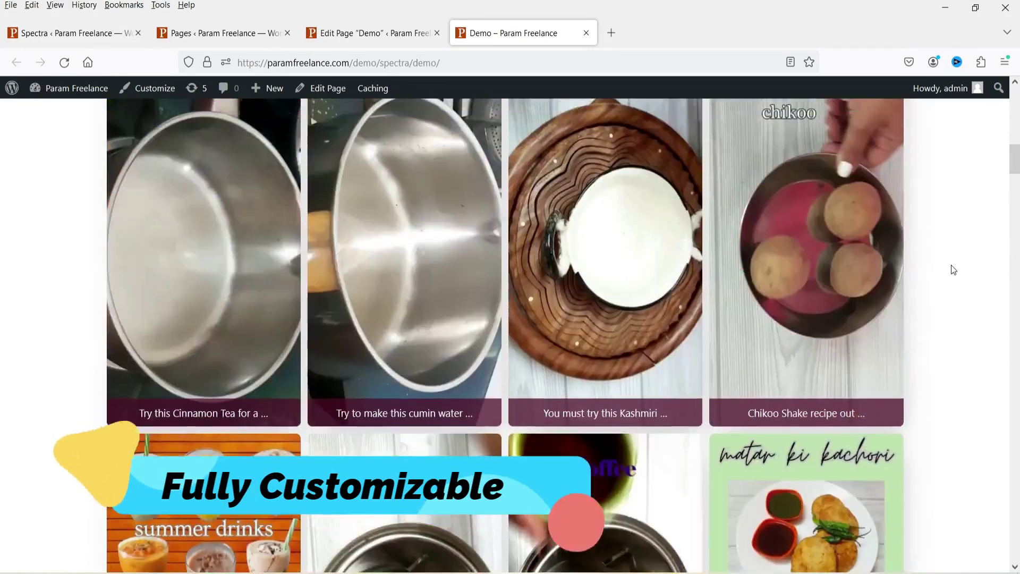
{"action": "scroll", "coordinate": [954, 269], "scroll_direction": "up", "scroll_amount": 10}
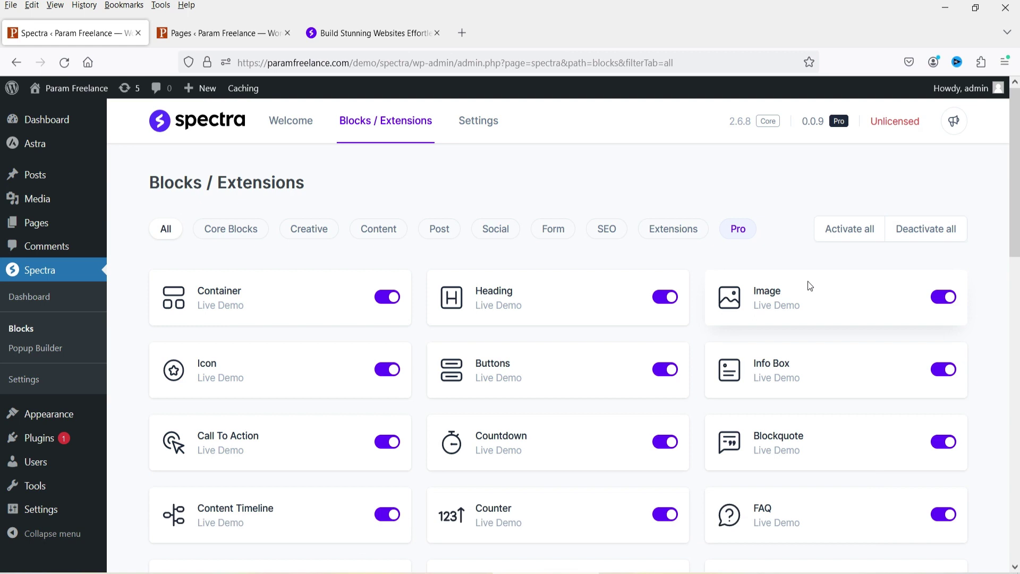
{"action": "key", "text": "ctrl+shift+Tab"}
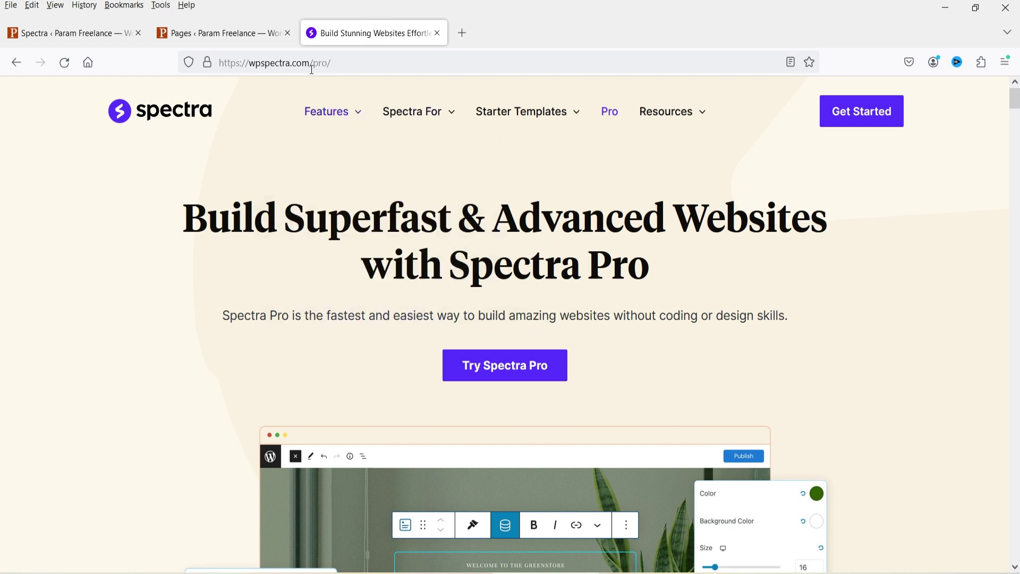
{"action": "left_click", "coordinate": [484, 365]}
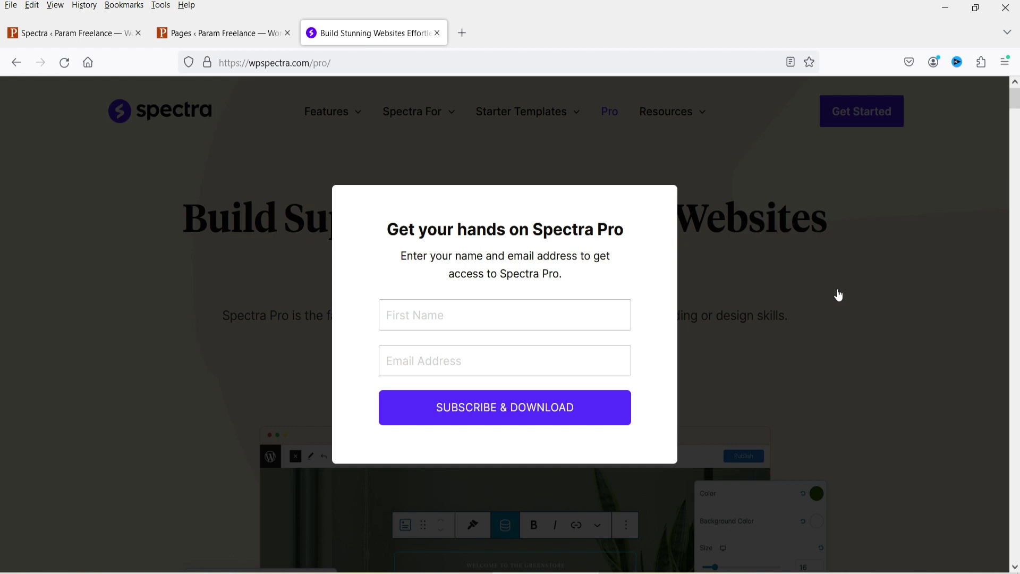
{"action": "left_click", "coordinate": [836, 291]}
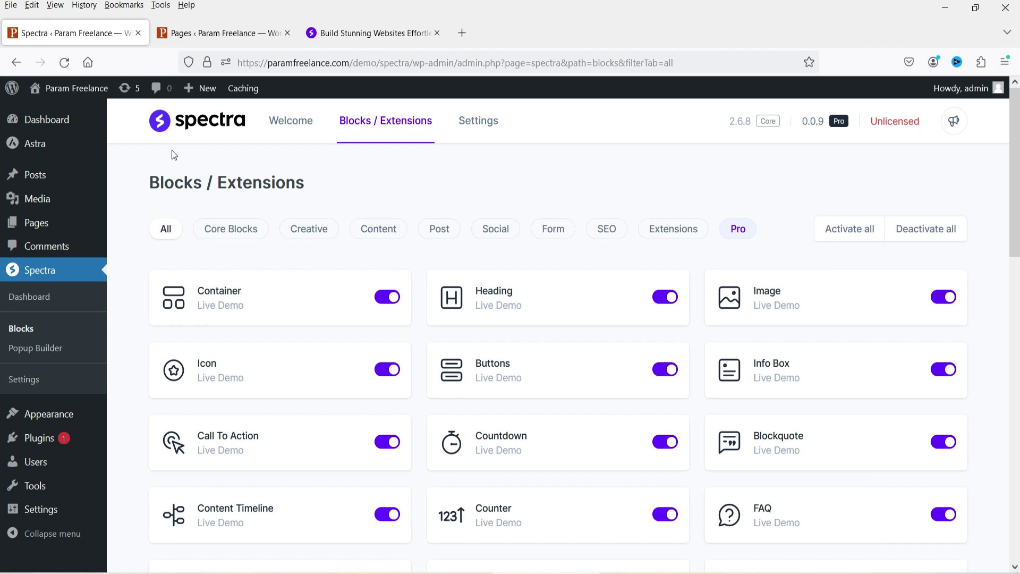
Step: Filter the Spectra blocks list to the Pro blocks, then go to the Pages list
{"action": "scroll", "coordinate": [736, 293], "scroll_direction": "down", "scroll_amount": 15}
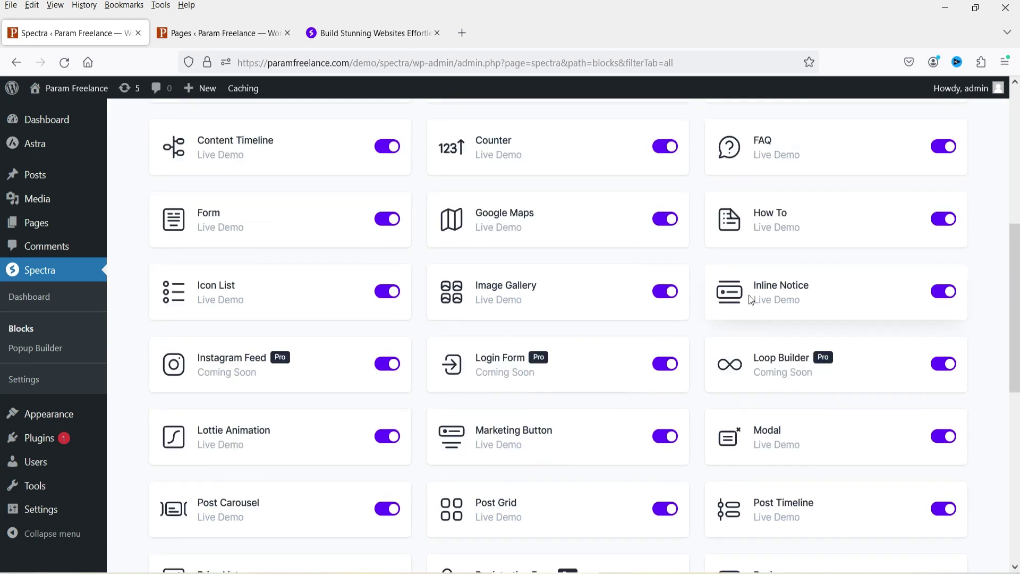
{"action": "scroll", "coordinate": [736, 294], "scroll_direction": "up", "scroll_amount": 15}
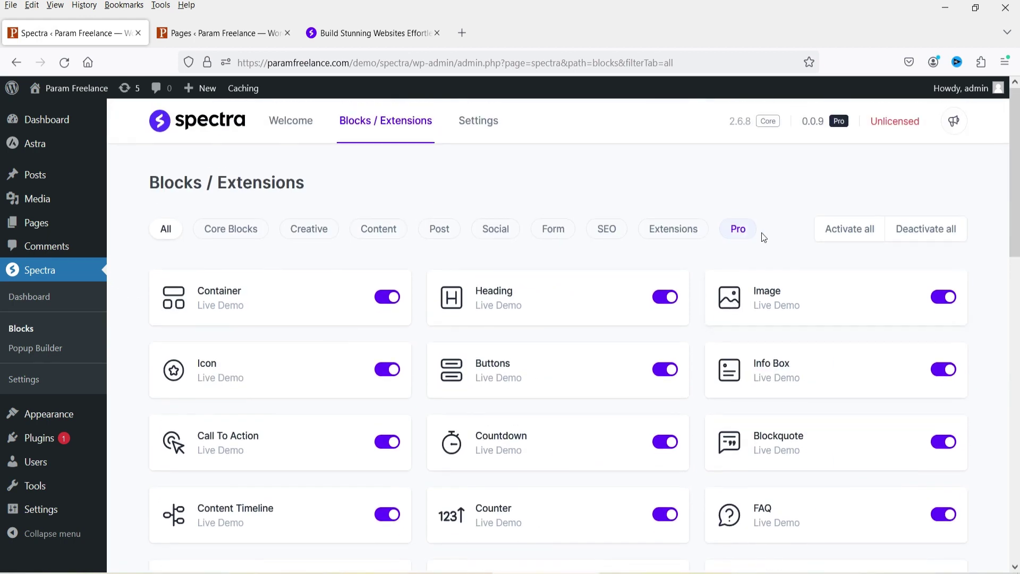
{"action": "left_click", "coordinate": [739, 230]}
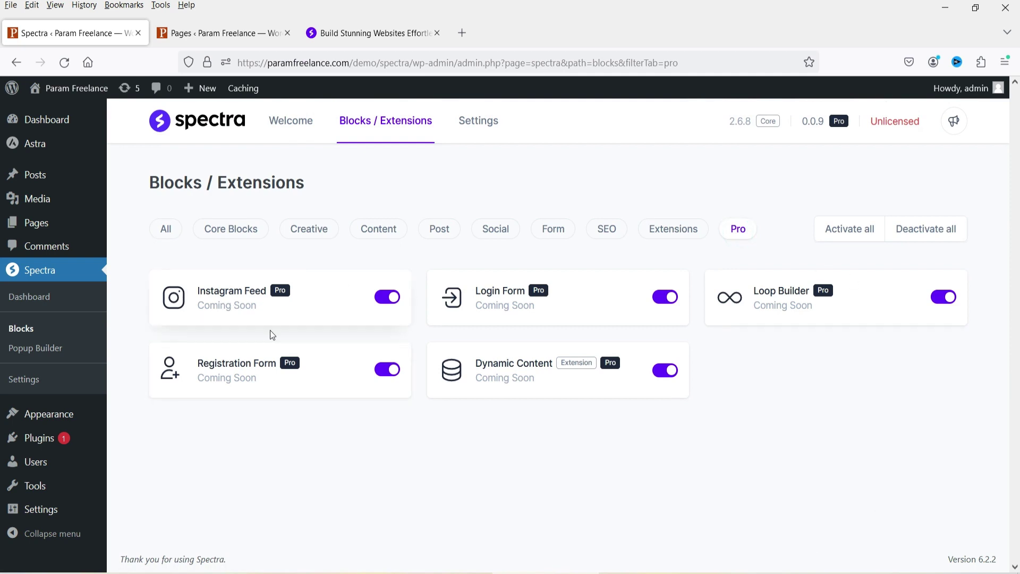
{"action": "left_click", "coordinate": [200, 33]}
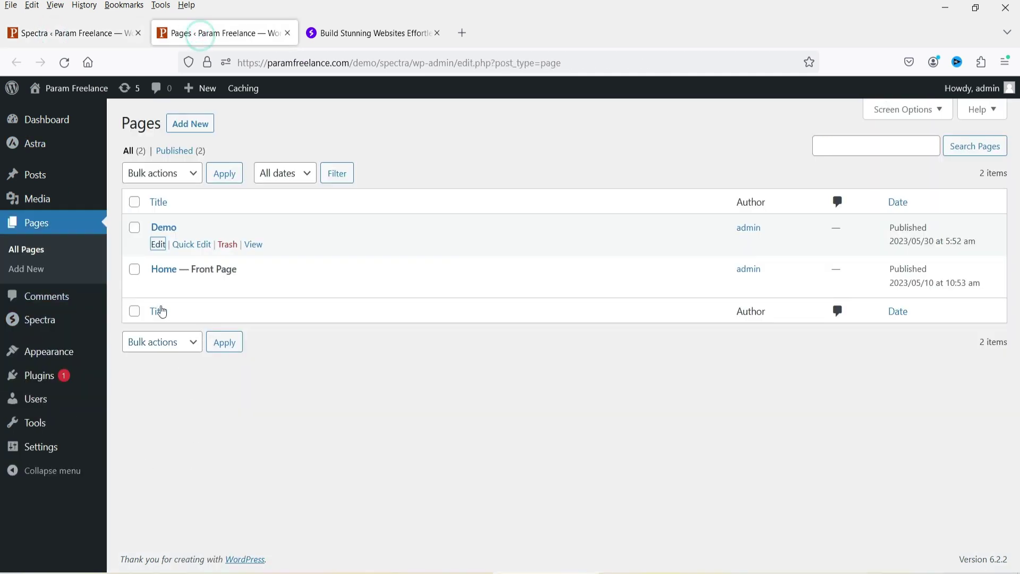
Step: Open the Demo page's editor in a new tab and close the Spectra website tab
{"action": "right_click", "coordinate": [157, 243]}
{"action": "left_click", "coordinate": [207, 262]}
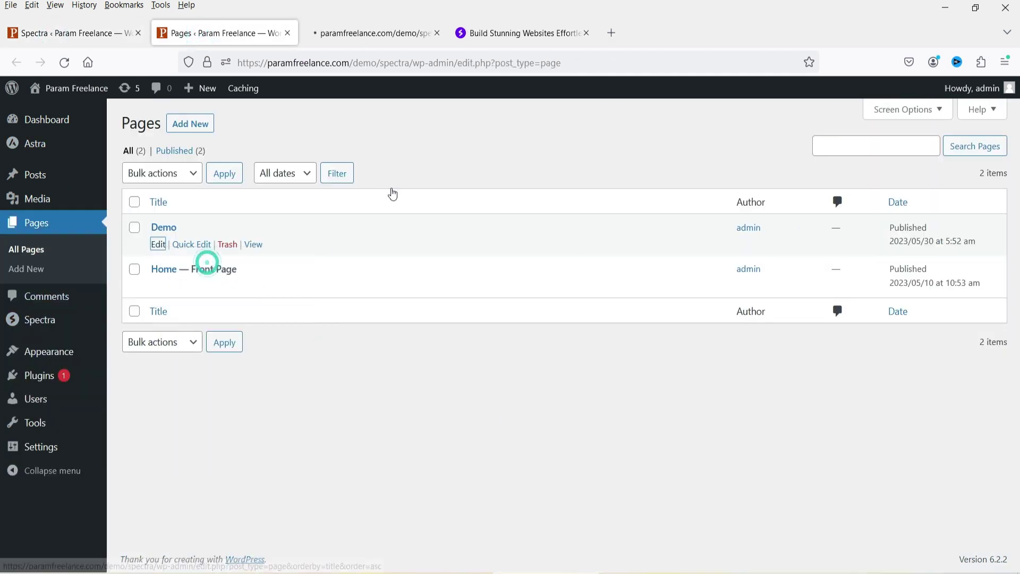
{"action": "left_click", "coordinate": [385, 33]}
{"action": "left_click", "coordinate": [589, 34]}
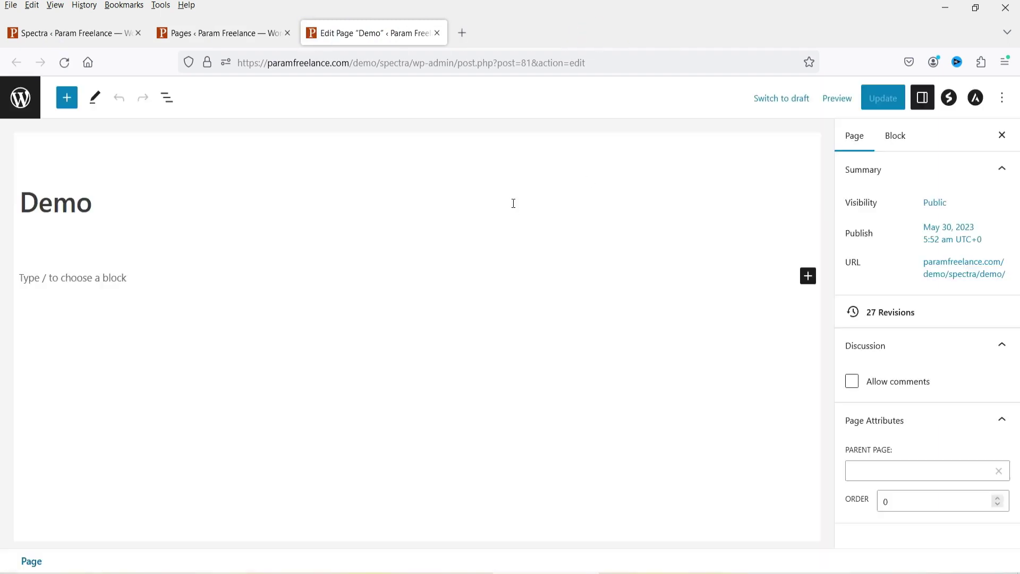
Step: Insert a Spectra Instagram Feed block on the Demo page by searching 'insta'
{"action": "left_click", "coordinate": [67, 97]}
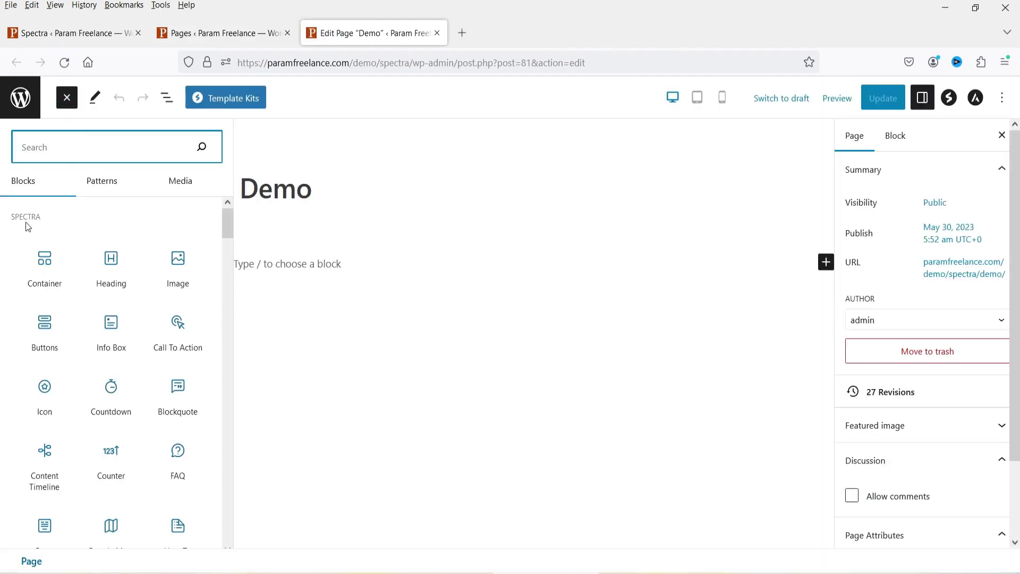
{"action": "scroll", "coordinate": [165, 314], "scroll_direction": "down", "scroll_amount": 5}
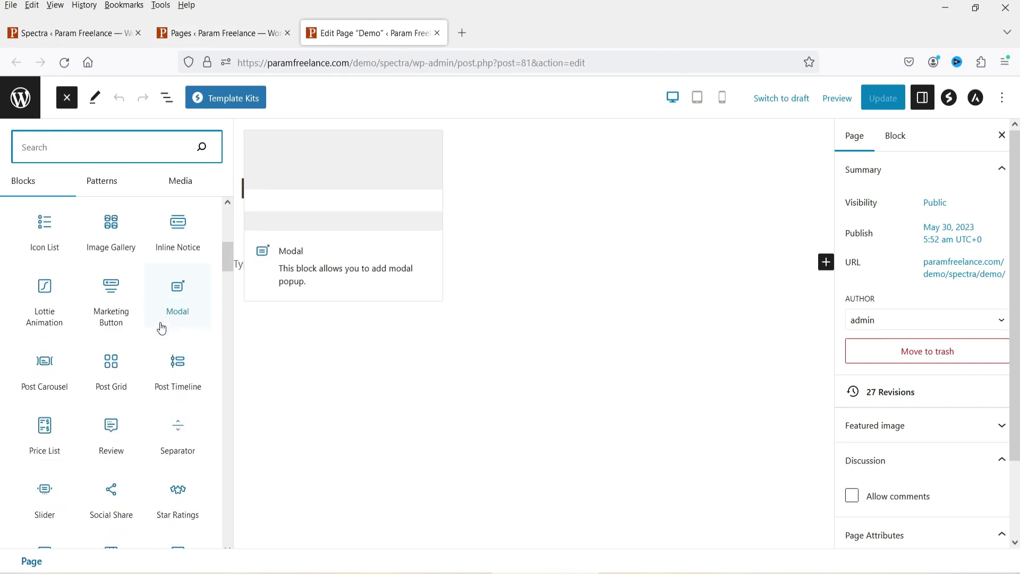
{"action": "scroll", "coordinate": [160, 326], "scroll_direction": "down", "scroll_amount": 4}
{"action": "scroll", "coordinate": [150, 264], "scroll_direction": "up", "scroll_amount": 9}
{"action": "left_click", "coordinate": [49, 148]}
{"action": "type", "text": "inst"}
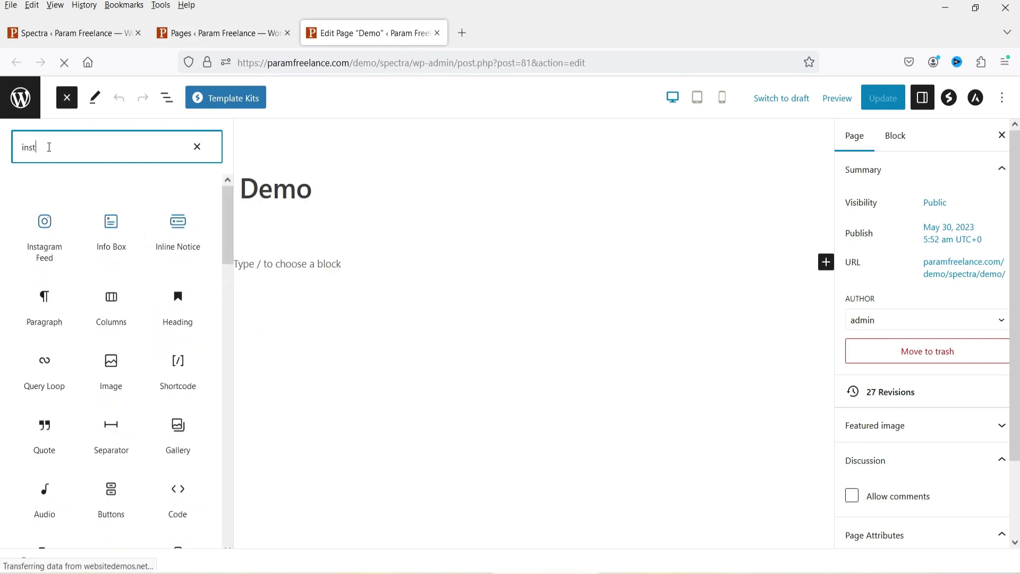
{"action": "type", "text": "a"}
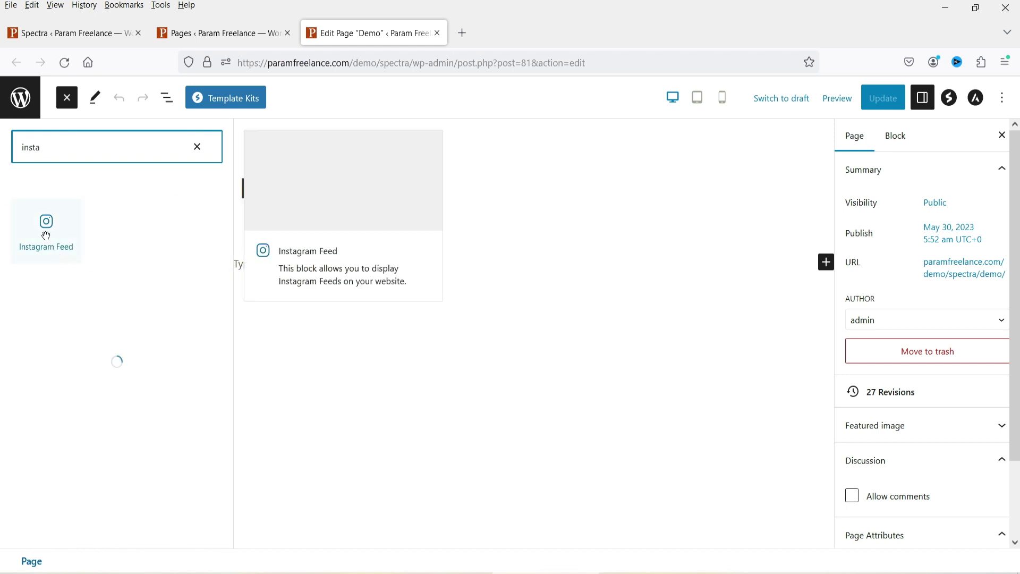
{"action": "left_click", "coordinate": [46, 235]}
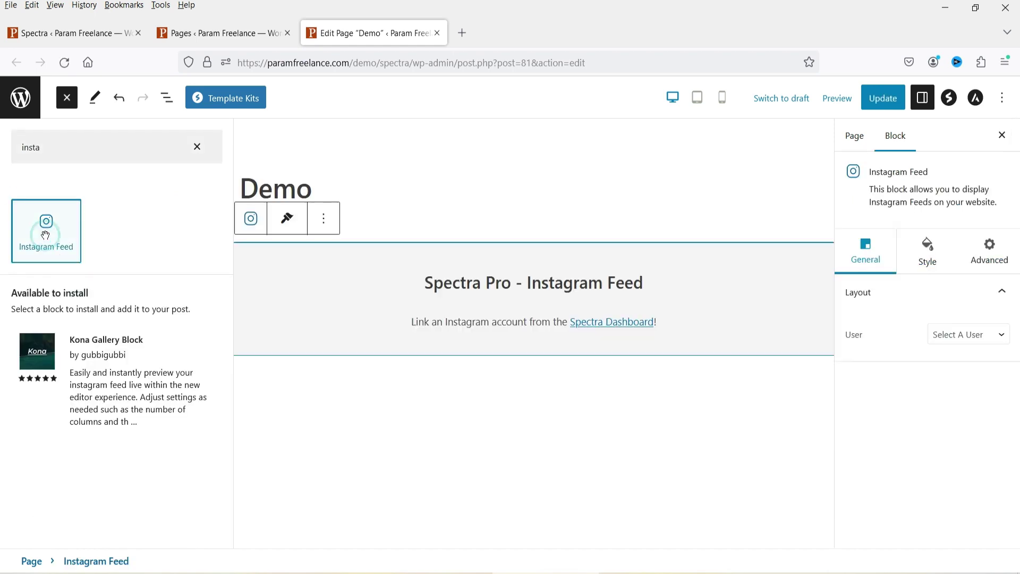
{"action": "left_click", "coordinate": [67, 99]}
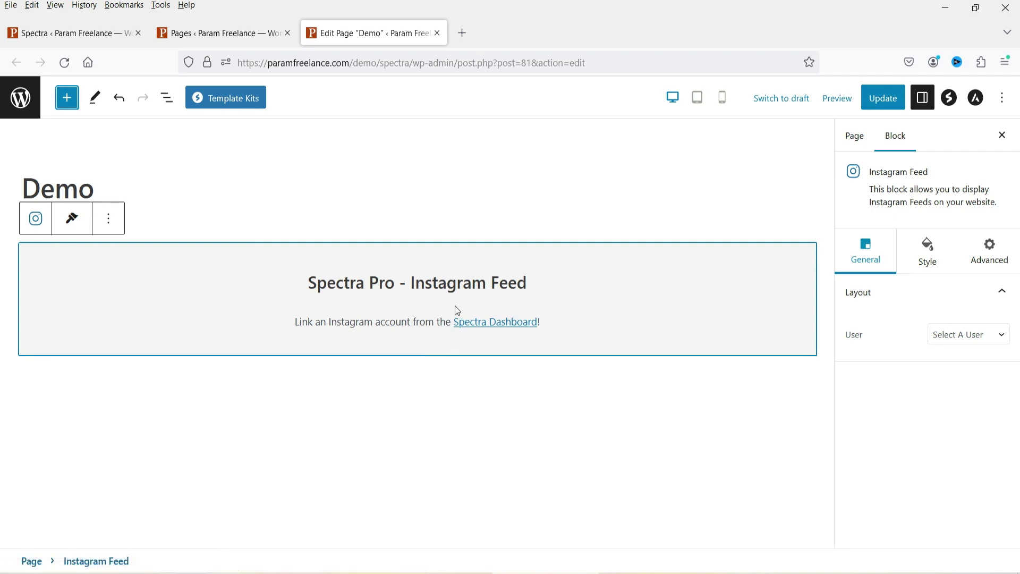
{"action": "left_click", "coordinate": [50, 34]}
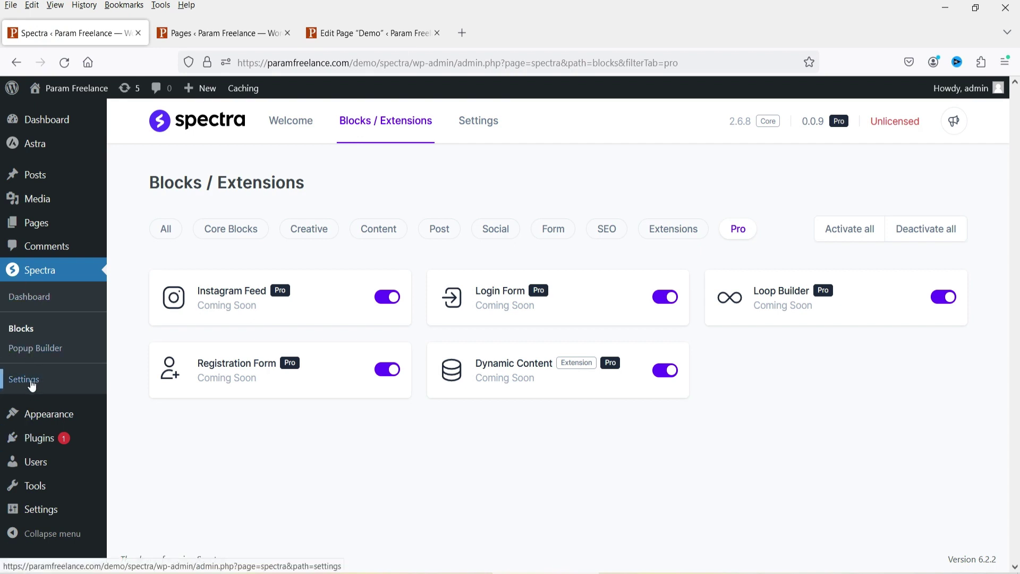
Step: In Spectra Settings > Integrations, start linking a personal Instagram account
{"action": "left_click", "coordinate": [474, 127]}
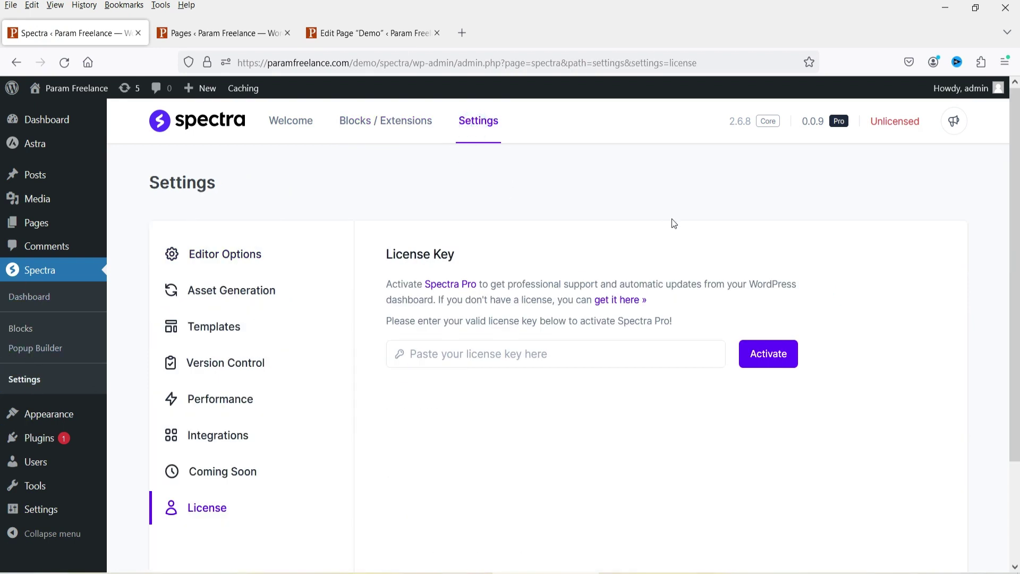
{"action": "left_click", "coordinate": [229, 441]}
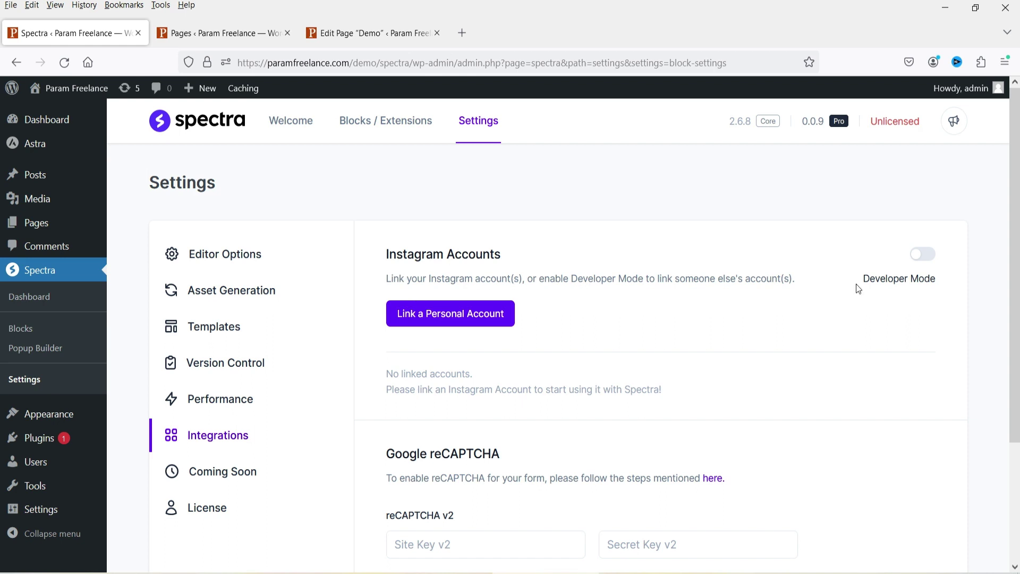
{"action": "left_click", "coordinate": [440, 321]}
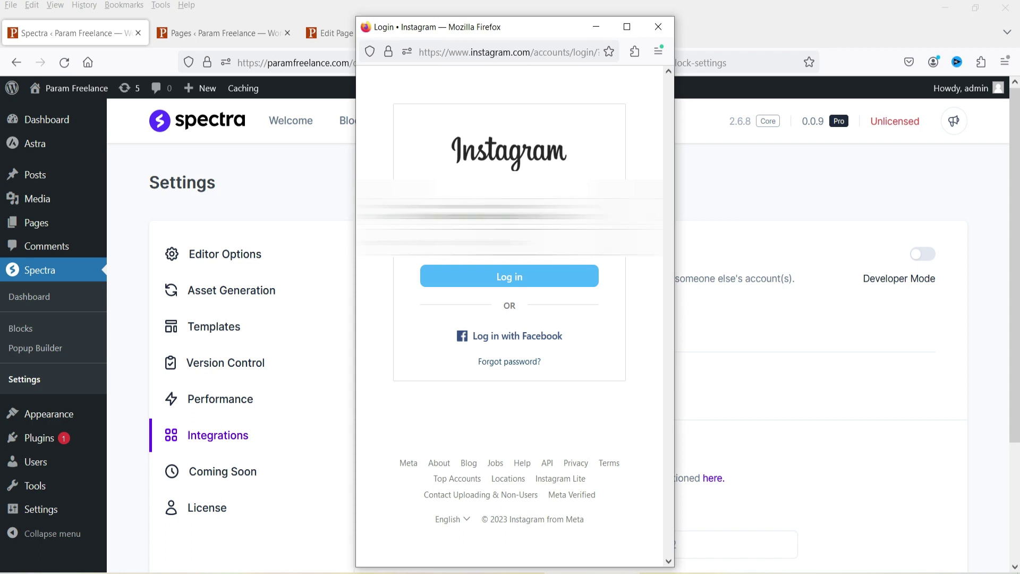
Step: Log in to Instagram and allow Spectra access, linking the personal account
{"action": "left_click", "coordinate": [523, 278]}
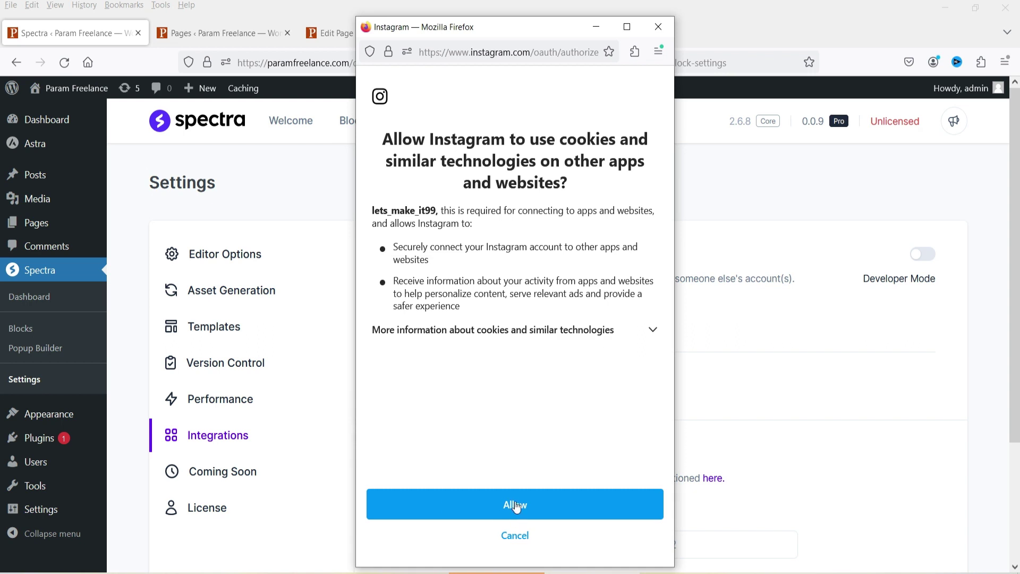
{"action": "left_click", "coordinate": [503, 431]}
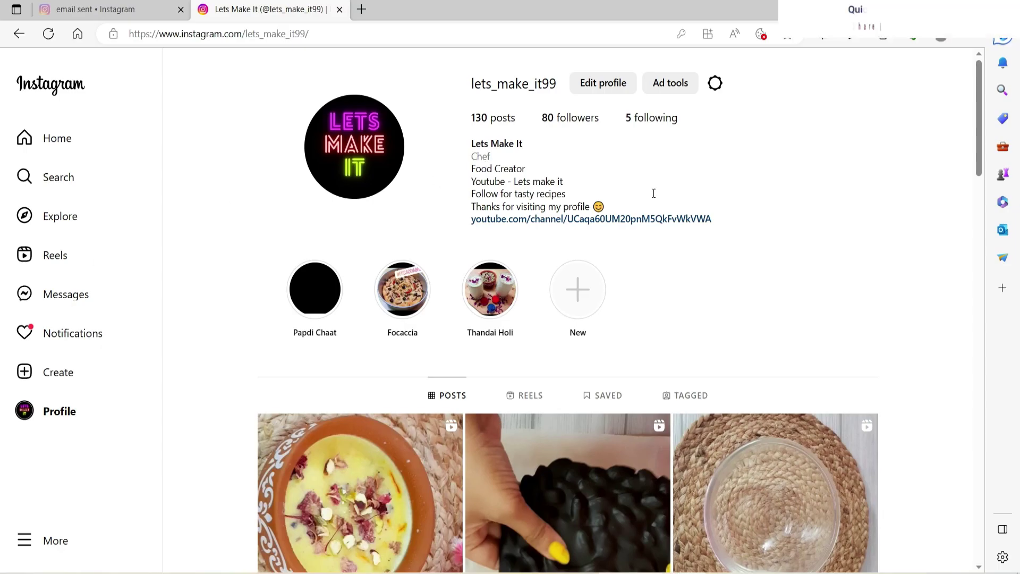
{"action": "scroll", "coordinate": [654, 194], "scroll_direction": "down", "scroll_amount": 5}
{"action": "scroll", "coordinate": [751, 229], "scroll_direction": "down", "scroll_amount": 15}
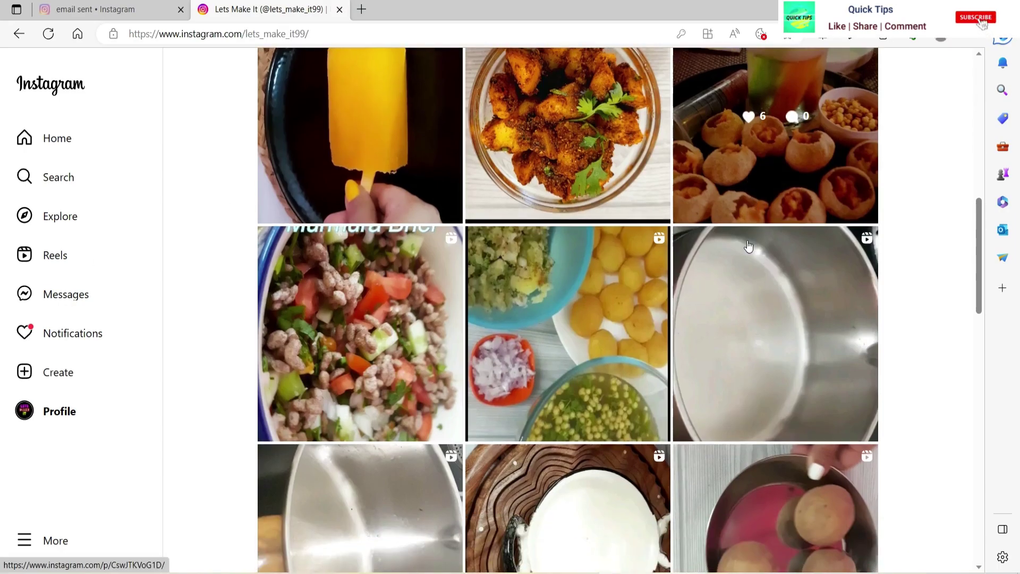
{"action": "scroll", "coordinate": [745, 253], "scroll_direction": "up", "scroll_amount": 20}
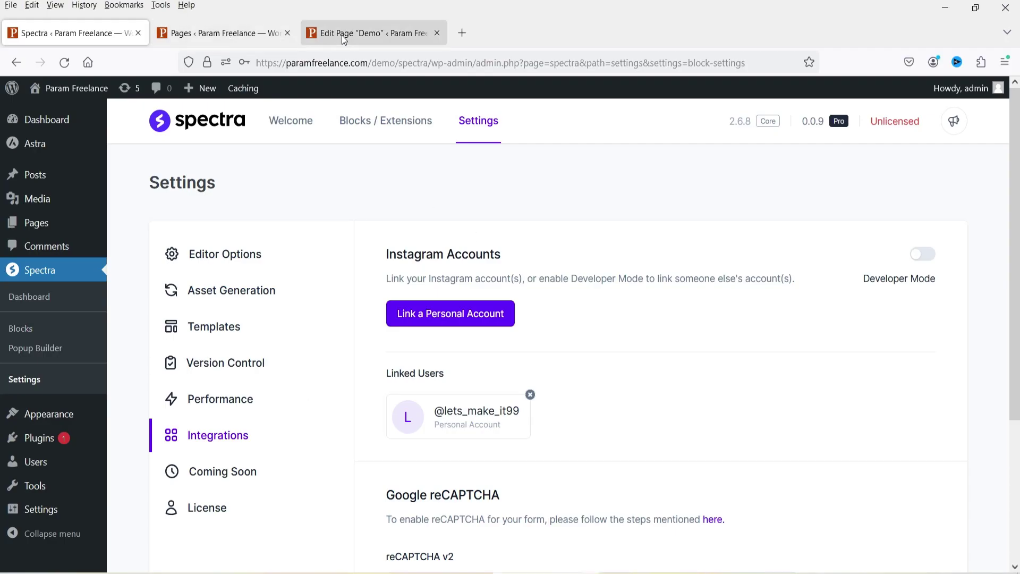
Step: Reload the Demo page editor, confirming leaving the page
{"action": "left_click", "coordinate": [339, 35]}
{"action": "left_click", "coordinate": [63, 64]}
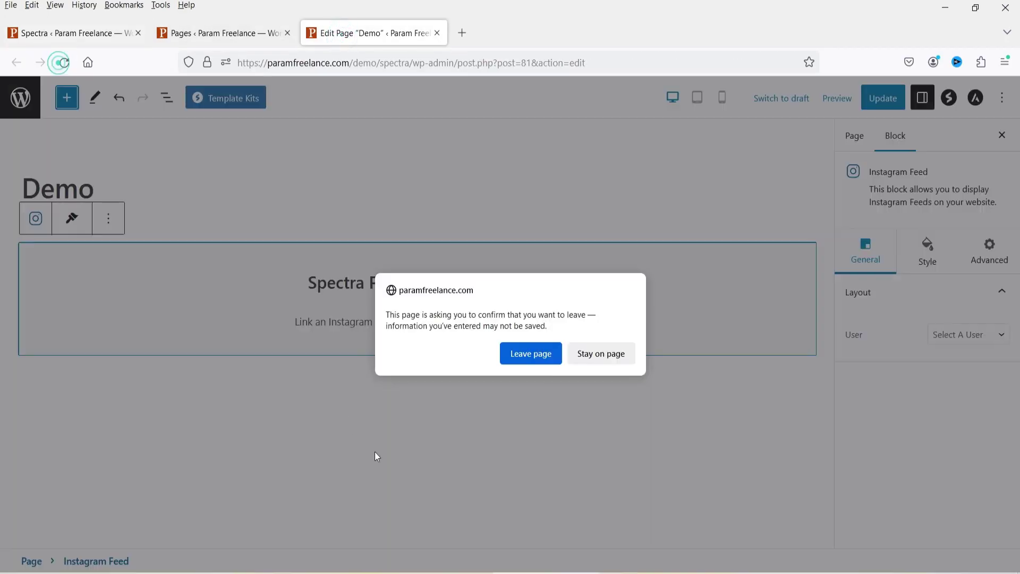
{"action": "key", "text": "Return"}
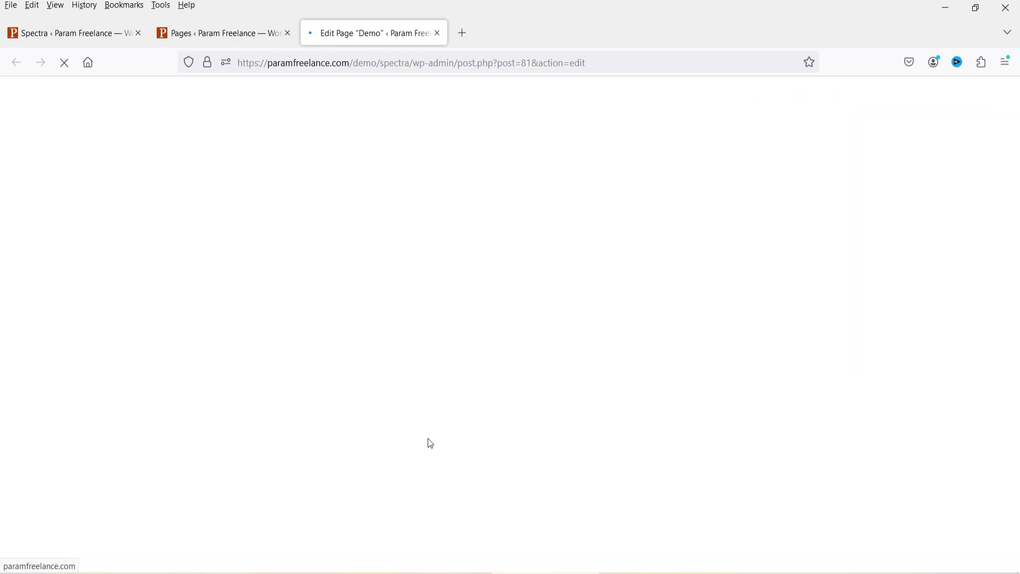
Step: Add a new Instagram Feed block and select the linked account as its user
{"action": "left_click", "coordinate": [66, 97]}
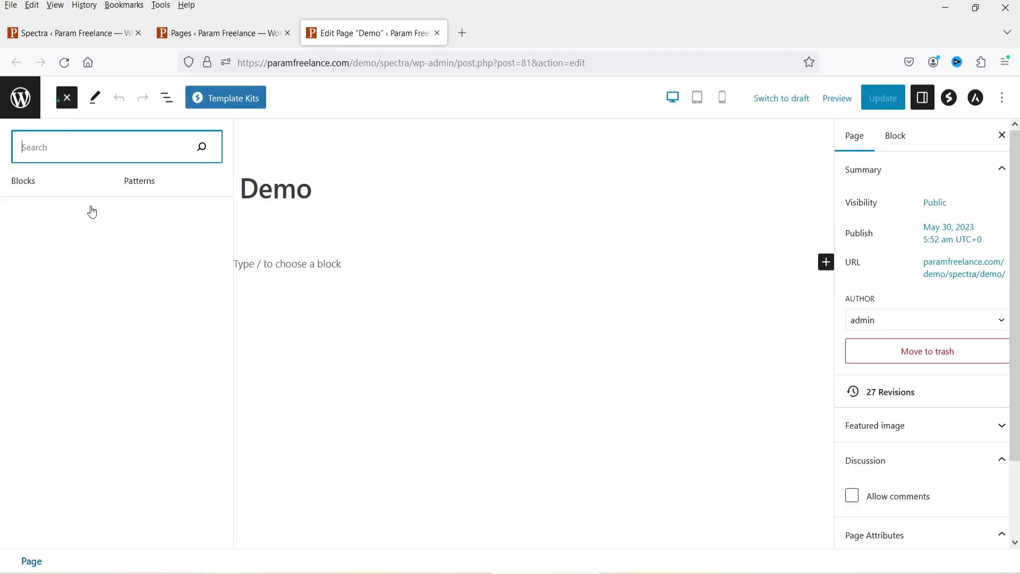
{"action": "type", "text": "ins"}
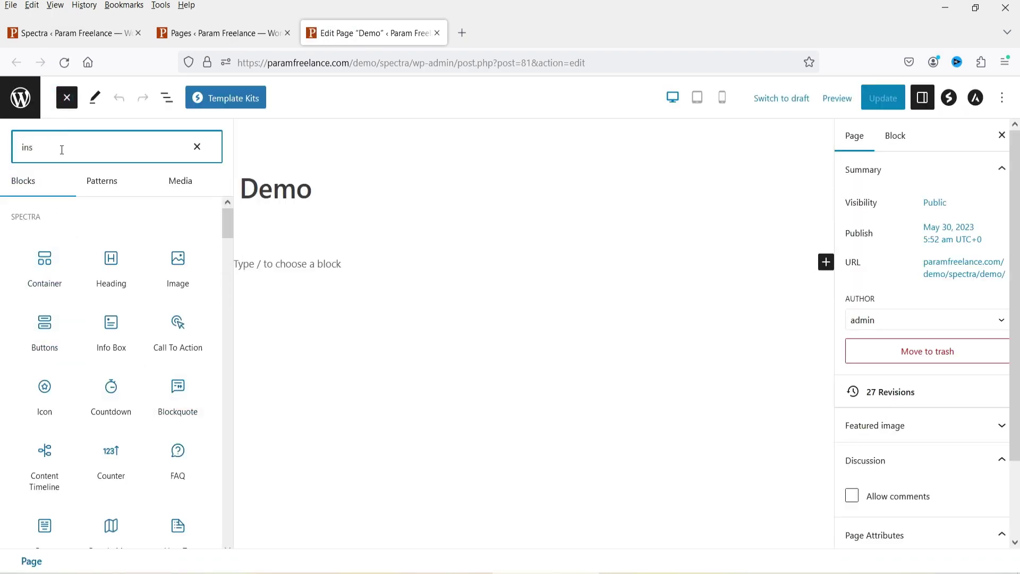
{"action": "type", "text": "ta"}
{"action": "left_click", "coordinate": [35, 247]}
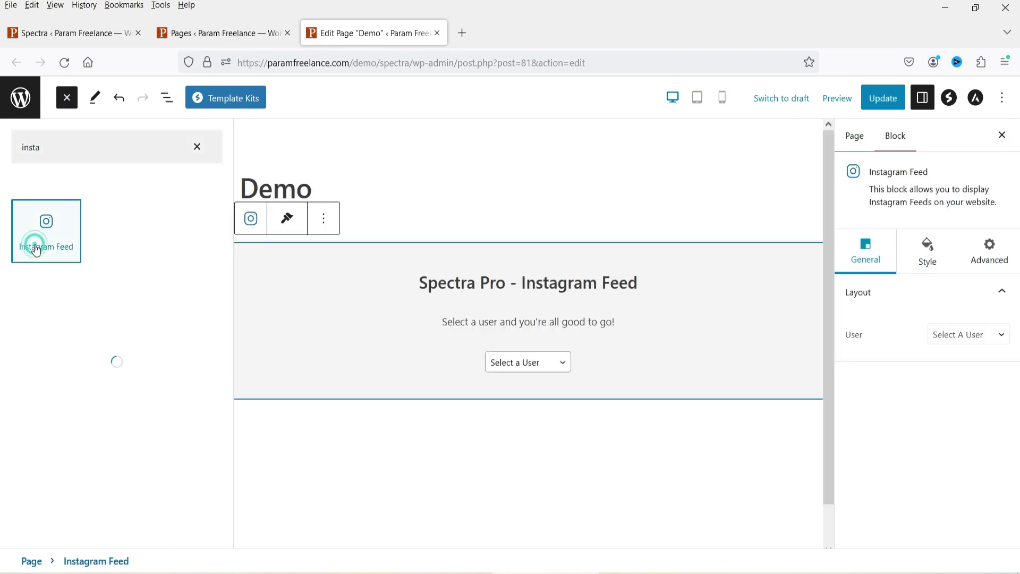
{"action": "left_click", "coordinate": [66, 98]}
{"action": "left_click", "coordinate": [417, 364]}
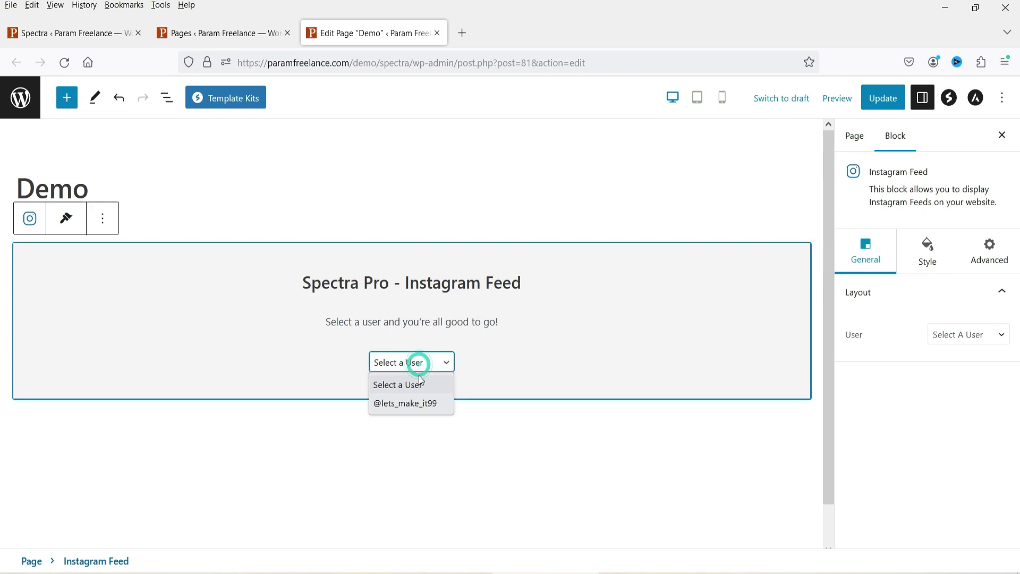
{"action": "left_click", "coordinate": [421, 403]}
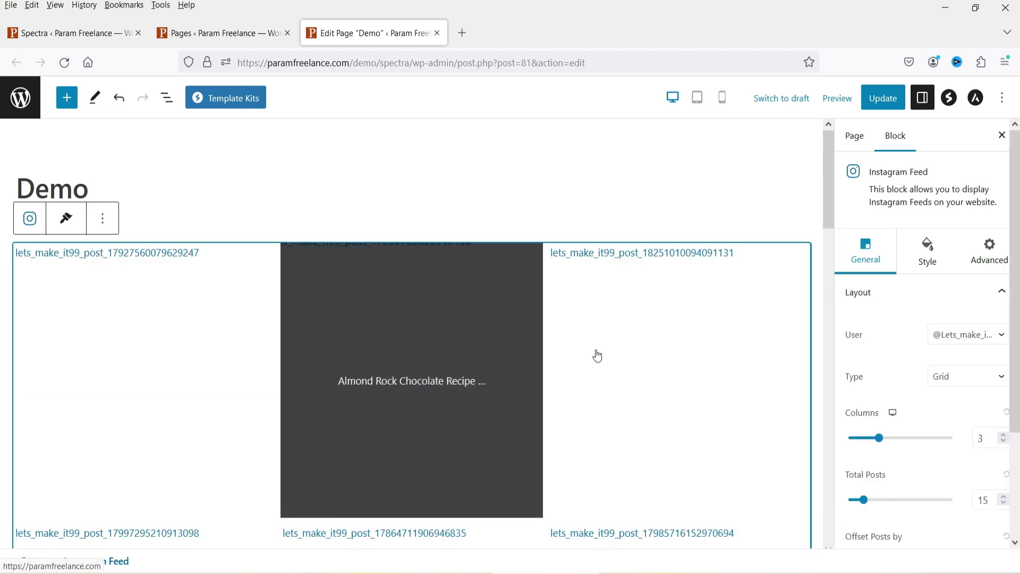
Step: Check the User dropdown in the feed block's General settings
{"action": "left_click_drag", "start_coordinate": [829, 218], "coordinate": [829, 175]}
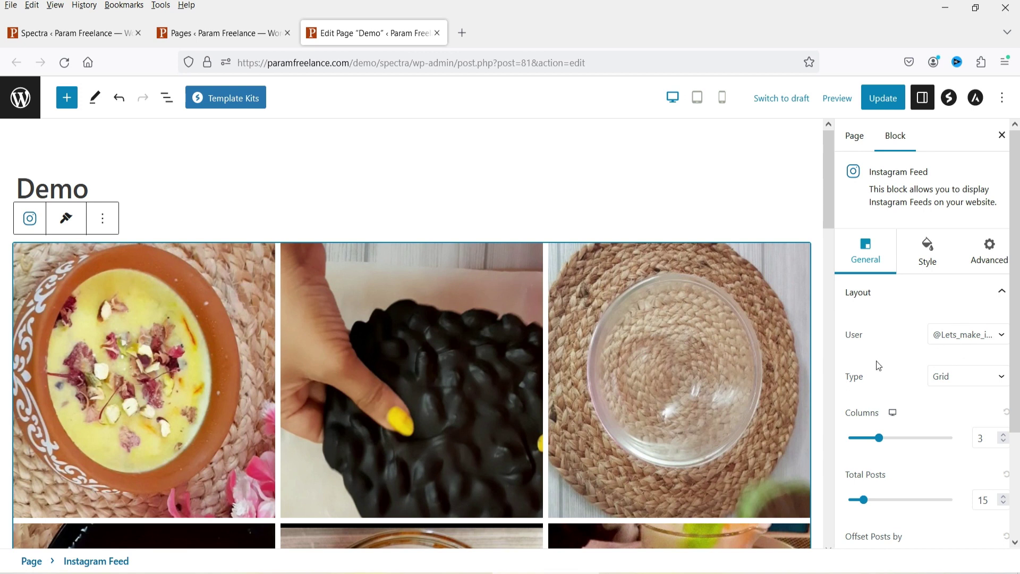
{"action": "scroll", "coordinate": [989, 292], "scroll_direction": "down", "scroll_amount": 3}
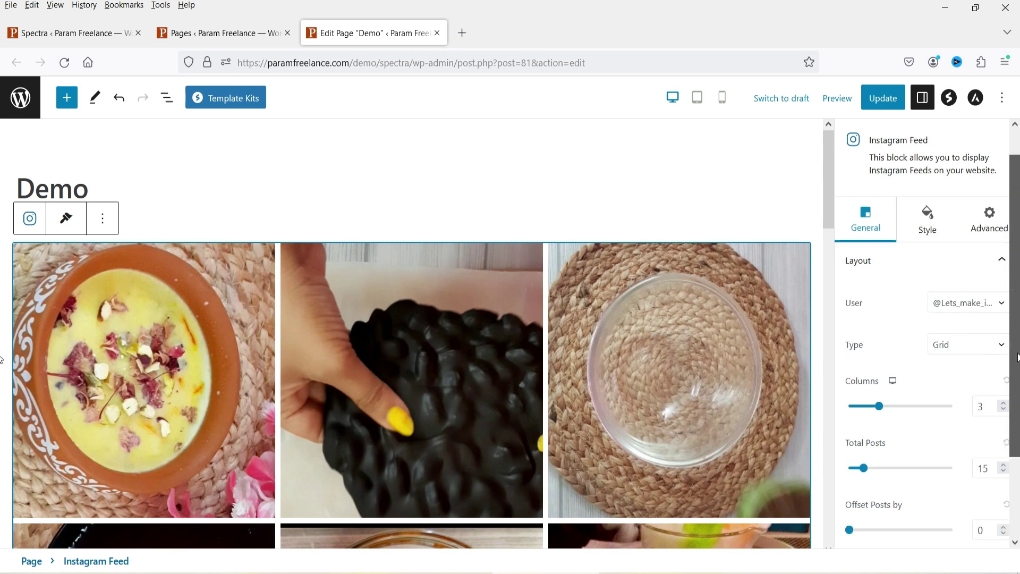
{"action": "left_click", "coordinate": [982, 249]}
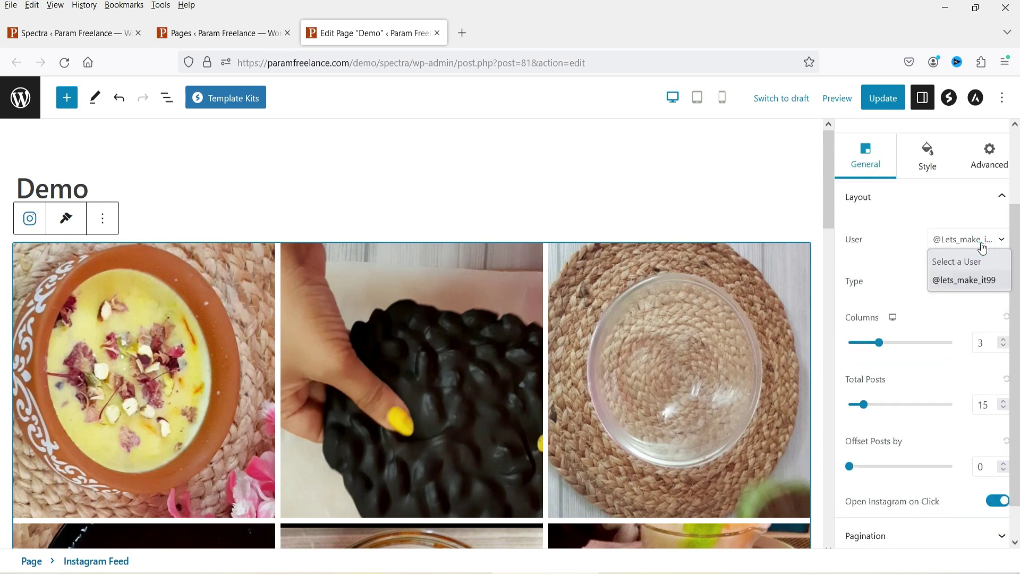
{"action": "left_click", "coordinate": [73, 33]}
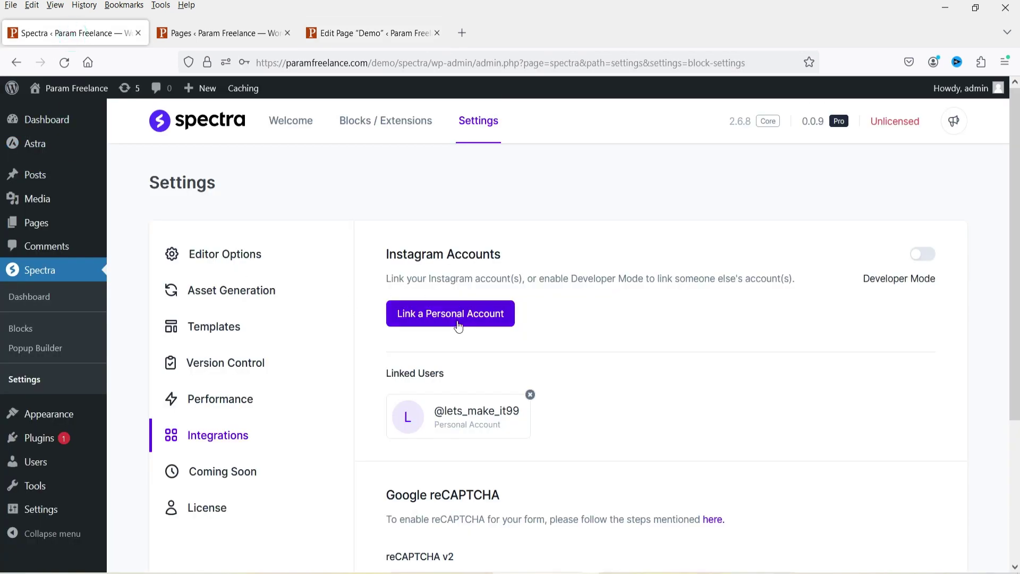
{"action": "left_click", "coordinate": [372, 32]}
Step: Set the feed's layout Type to Masonry
{"action": "left_click", "coordinate": [969, 282]}
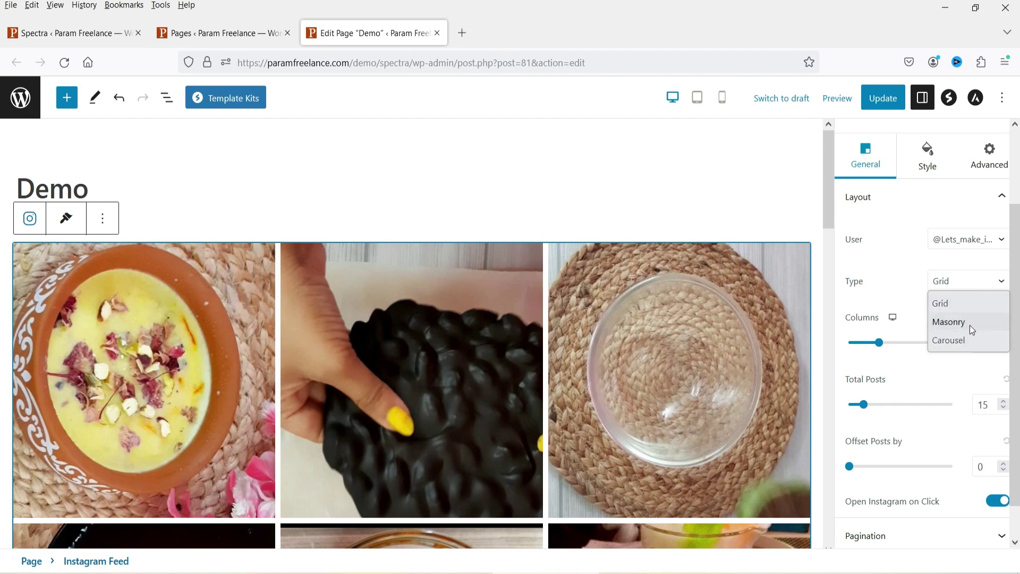
{"action": "left_click", "coordinate": [949, 322]}
{"action": "scroll", "coordinate": [804, 284], "scroll_direction": "down", "scroll_amount": 15}
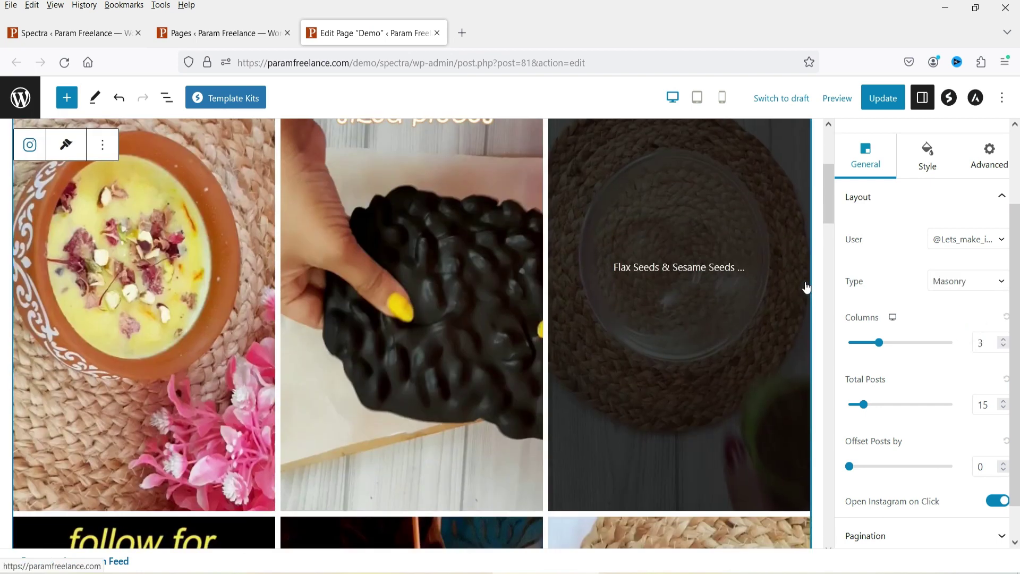
{"action": "scroll", "coordinate": [445, 287], "scroll_direction": "up", "scroll_amount": 12}
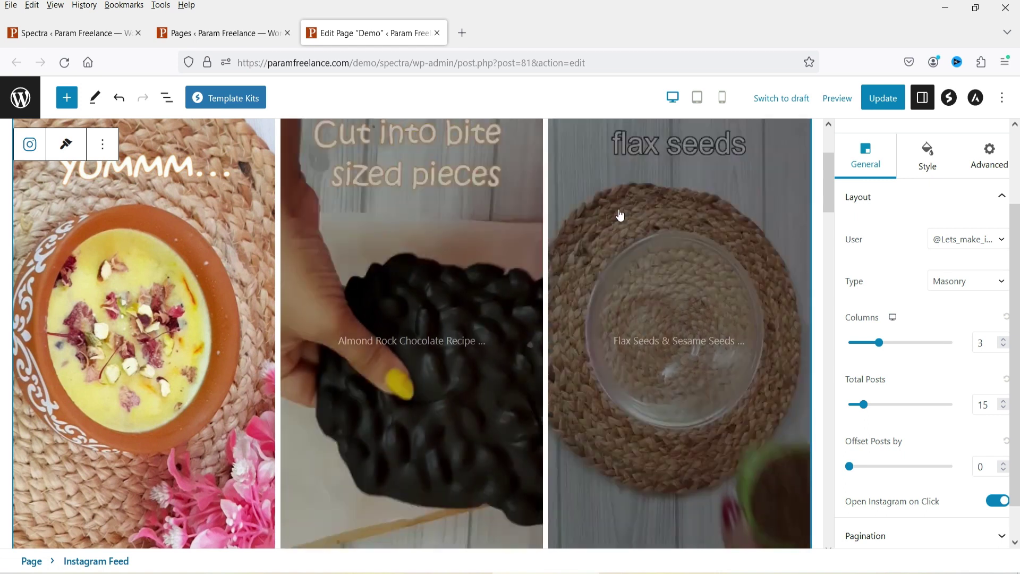
{"action": "scroll", "coordinate": [630, 281], "scroll_direction": "down", "scroll_amount": 8}
{"action": "scroll", "coordinate": [627, 289], "scroll_direction": "up", "scroll_amount": 8}
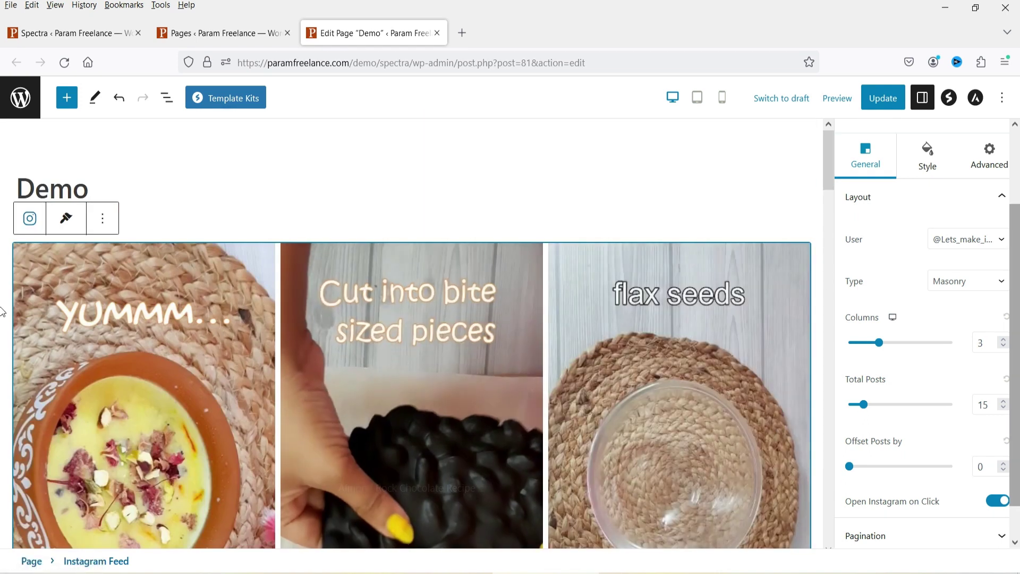
Step: Update the Demo page and open its live view in a new tab
{"action": "left_click", "coordinate": [885, 98]}
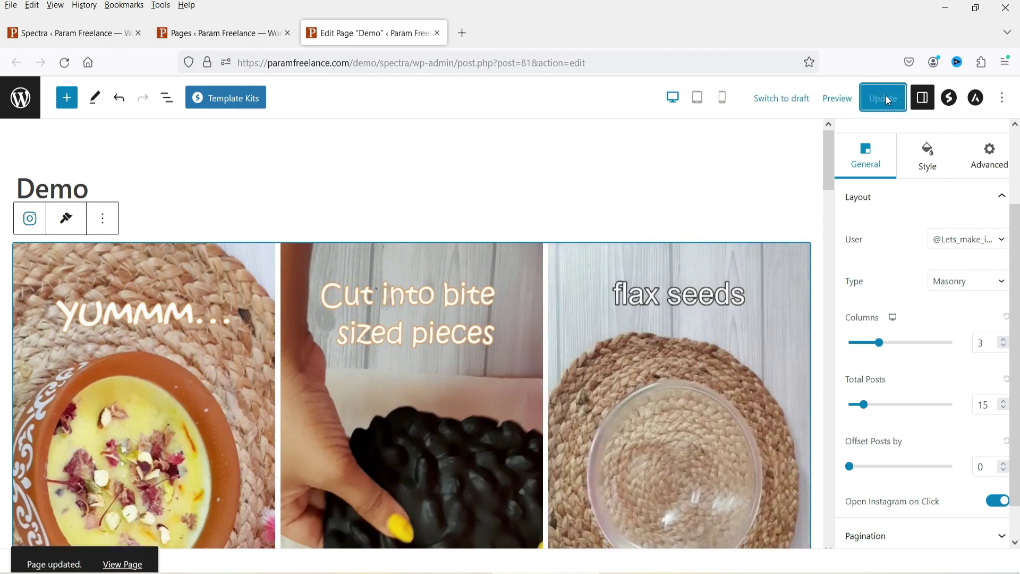
{"action": "right_click", "coordinate": [117, 537]}
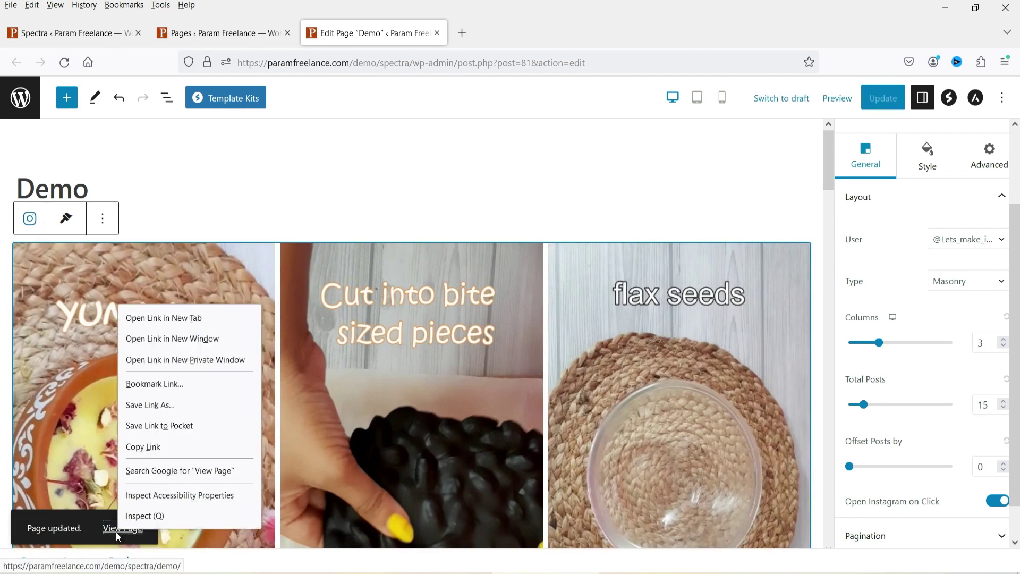
{"action": "left_click", "coordinate": [138, 317]}
Step: Review the live Masonry feed, then return to the editor
{"action": "left_click", "coordinate": [501, 40]}
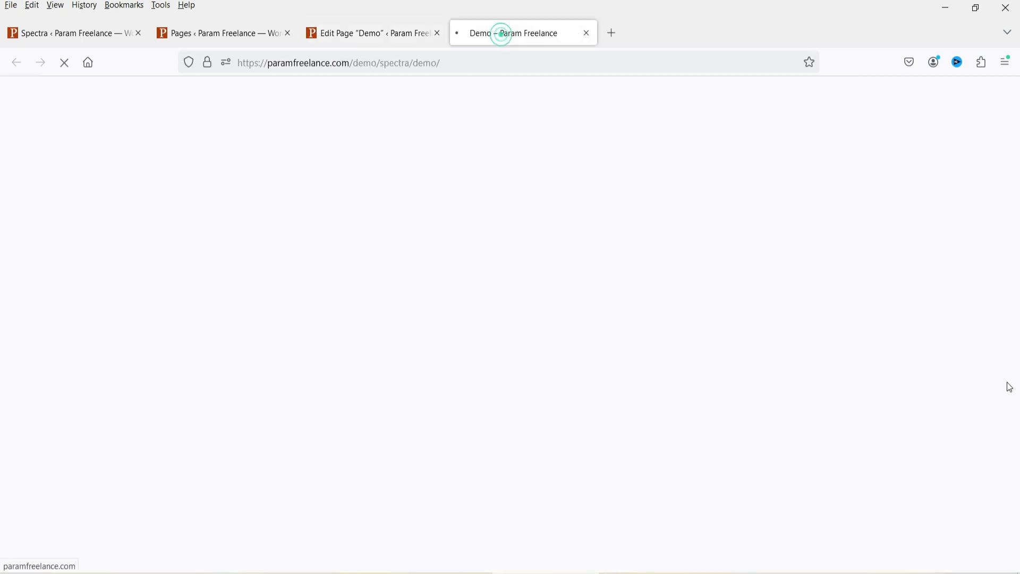
{"action": "scroll", "coordinate": [1006, 375], "scroll_direction": "down", "scroll_amount": 15}
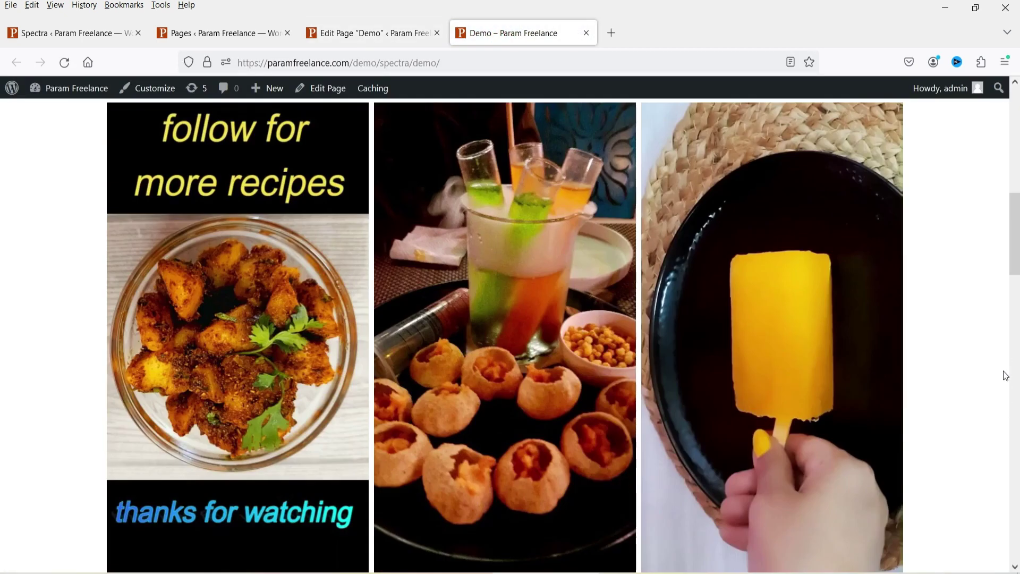
{"action": "scroll", "coordinate": [976, 407], "scroll_direction": "down", "scroll_amount": 5}
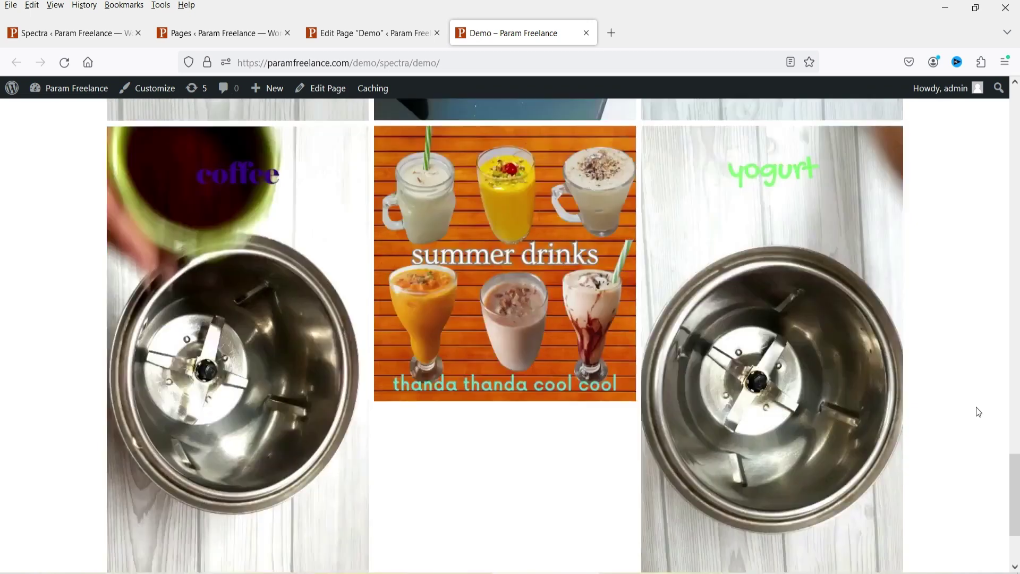
{"action": "scroll", "coordinate": [966, 399], "scroll_direction": "up", "scroll_amount": 12}
{"action": "left_click", "coordinate": [366, 33]}
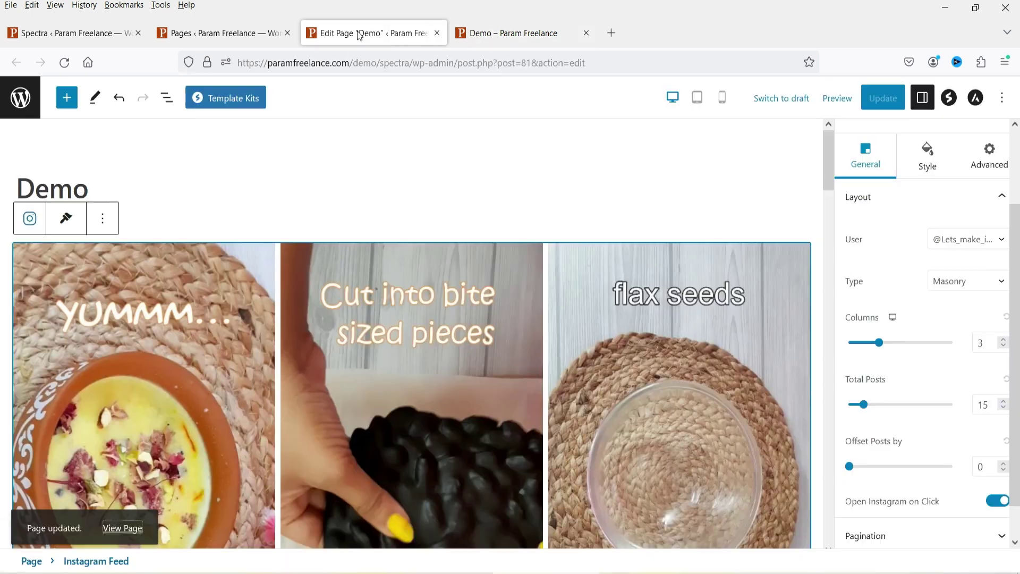
Step: Adjust the feed's column count, settling on 4 columns
{"action": "left_click", "coordinate": [1004, 347]}
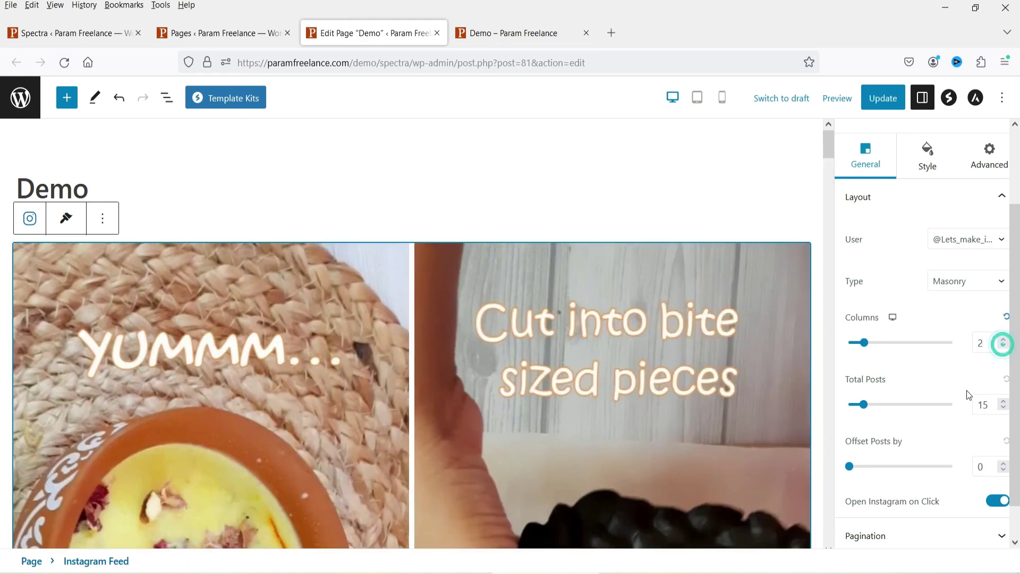
{"action": "scroll", "coordinate": [621, 340], "scroll_direction": "down", "scroll_amount": 8}
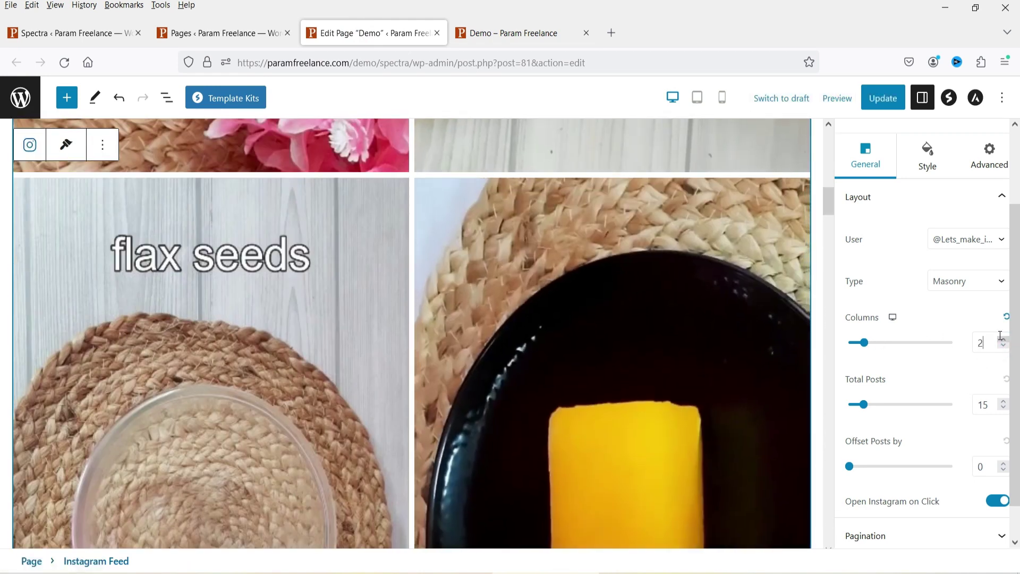
{"action": "left_click", "coordinate": [1002, 340]}
{"action": "left_click", "coordinate": [1002, 340]}
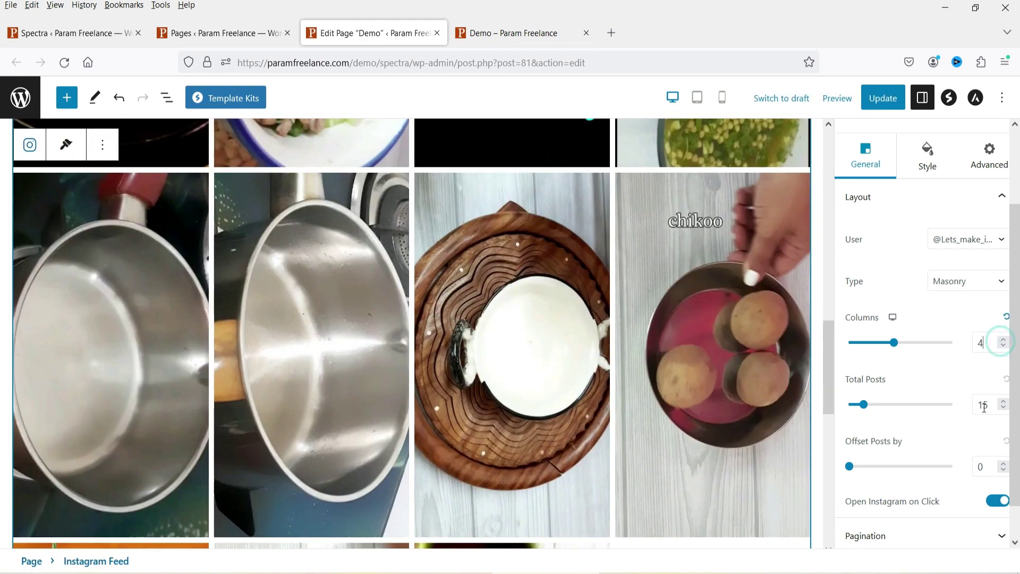
{"action": "scroll", "coordinate": [904, 412], "scroll_direction": "up", "scroll_amount": 2}
{"action": "scroll", "coordinate": [937, 330], "scroll_direction": "down", "scroll_amount": 2}
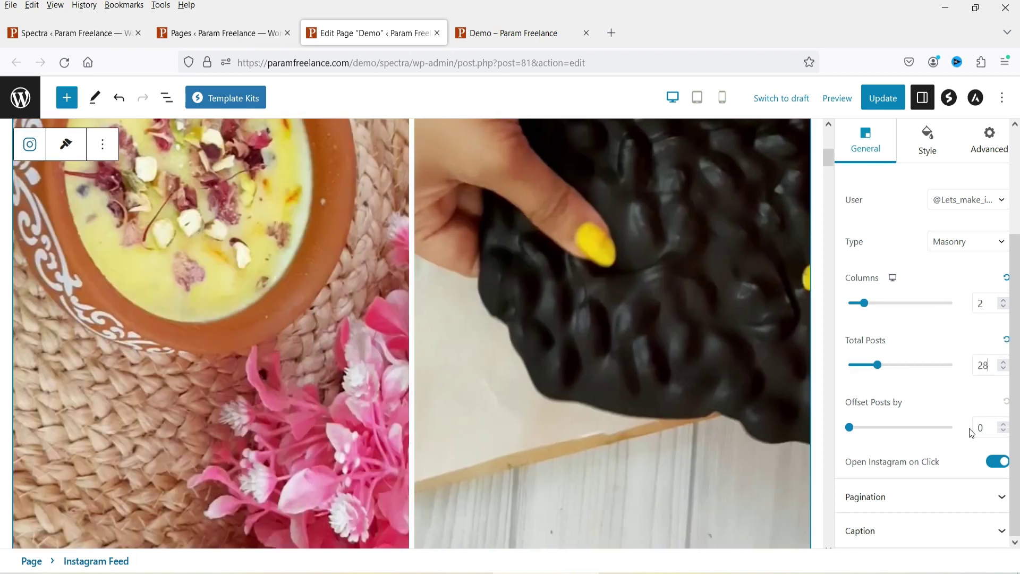
{"action": "left_click", "coordinate": [1003, 300]}
{"action": "left_click", "coordinate": [1004, 300]}
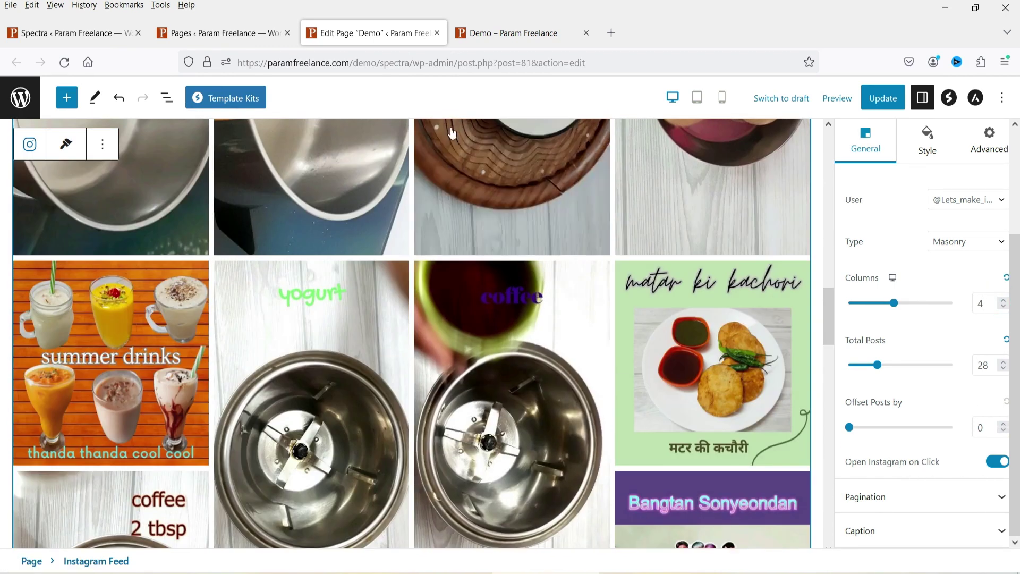
Step: Open a post from the live feed, then expand the block's Pagination panel
{"action": "left_click", "coordinate": [490, 34]}
{"action": "left_click", "coordinate": [471, 221]}
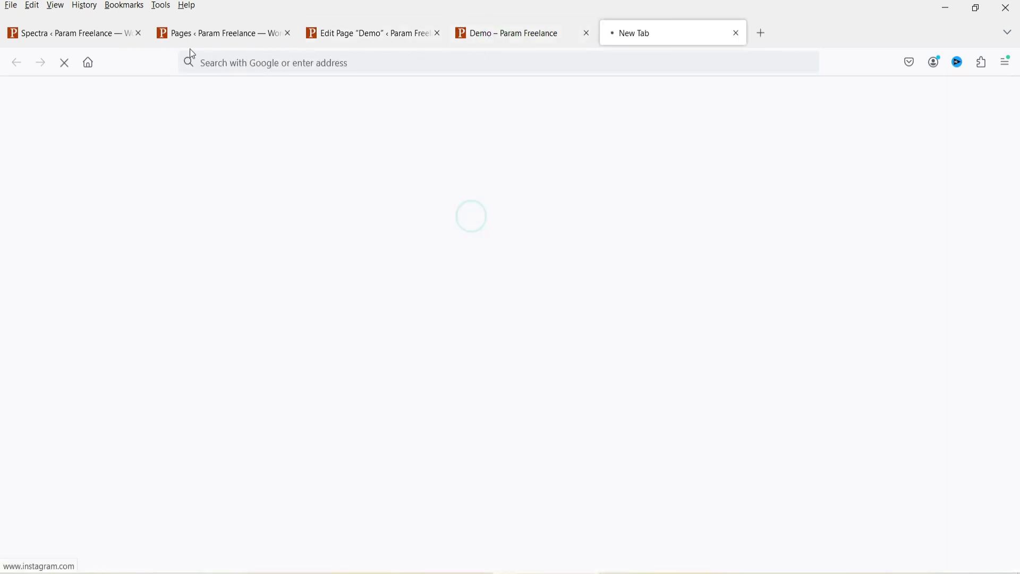
{"action": "left_click", "coordinate": [736, 34]}
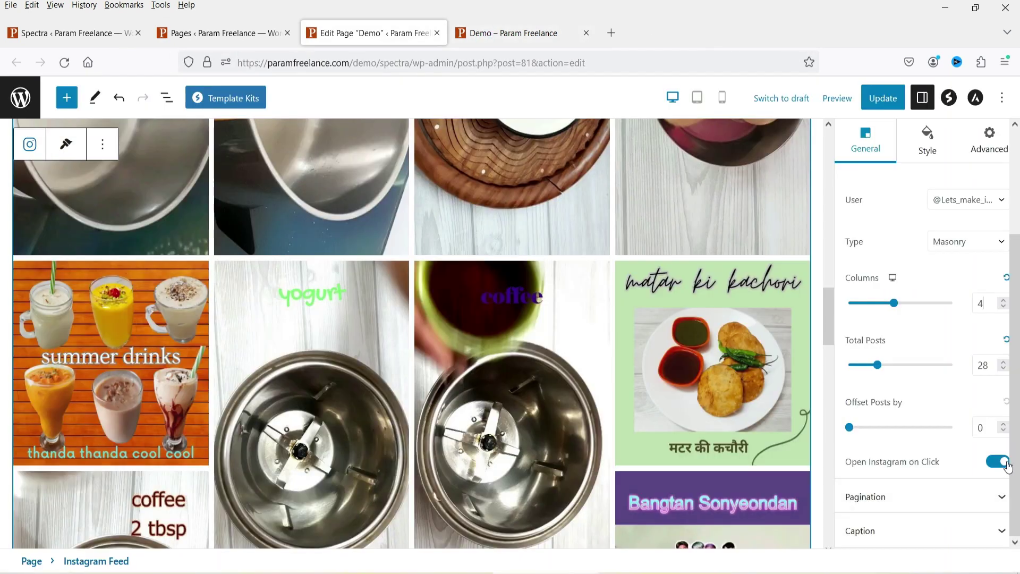
{"action": "left_click", "coordinate": [901, 497]}
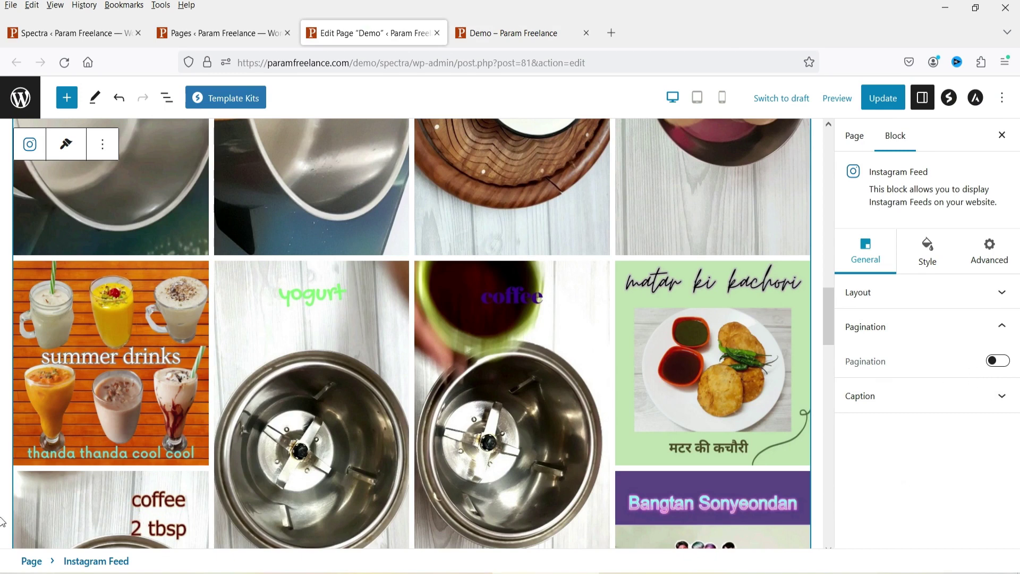
Step: Review the live Demo page feed and return to the editor
{"action": "left_click", "coordinate": [492, 34]}
{"action": "scroll", "coordinate": [979, 321], "scroll_direction": "down", "scroll_amount": 4}
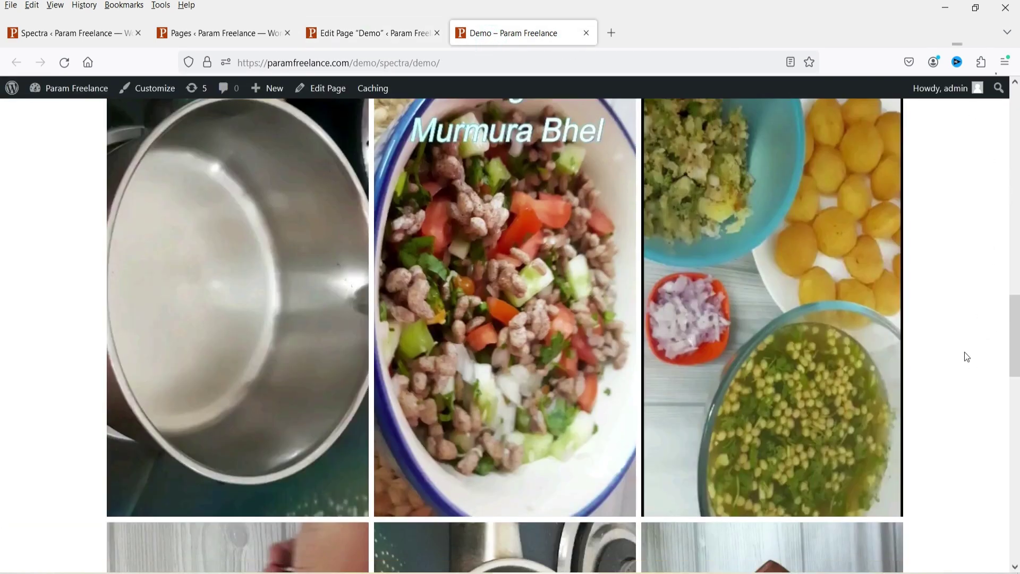
{"action": "scroll", "coordinate": [979, 320], "scroll_direction": "down", "scroll_amount": 8}
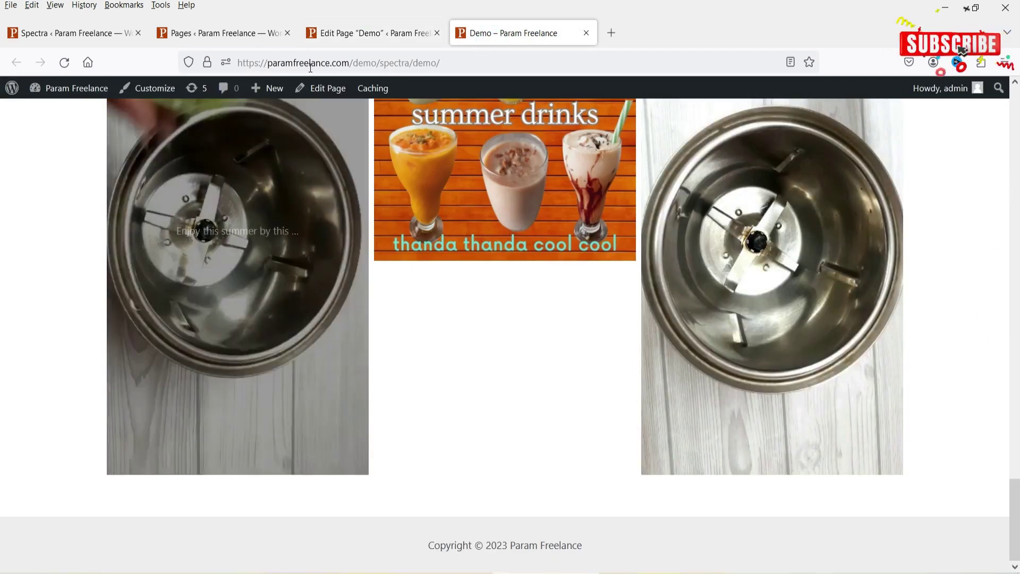
{"action": "left_click", "coordinate": [341, 32]}
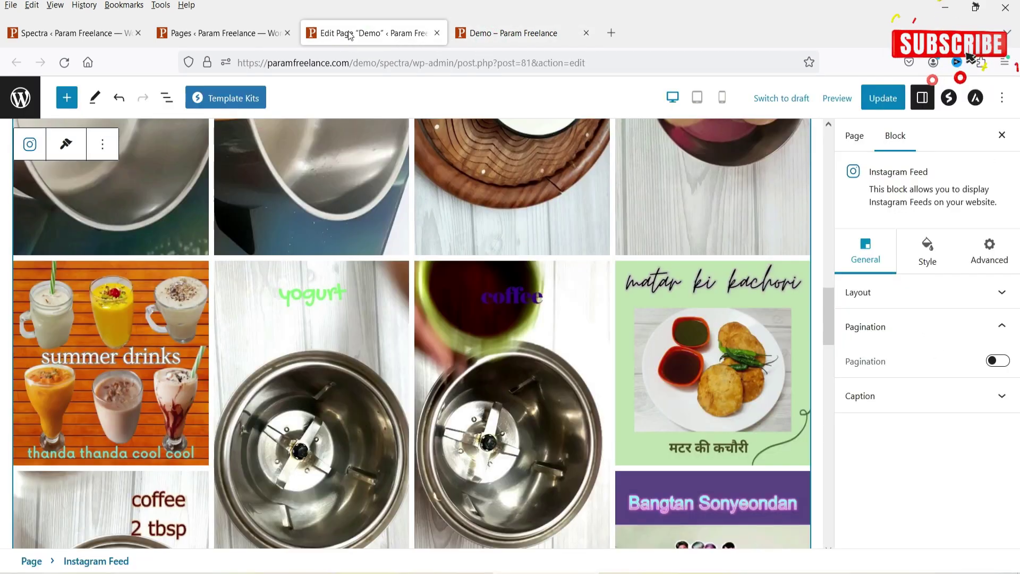
Step: Turn pagination on with 28 posts per page, 100 total posts, and 4 columns
{"action": "left_click", "coordinate": [998, 361]}
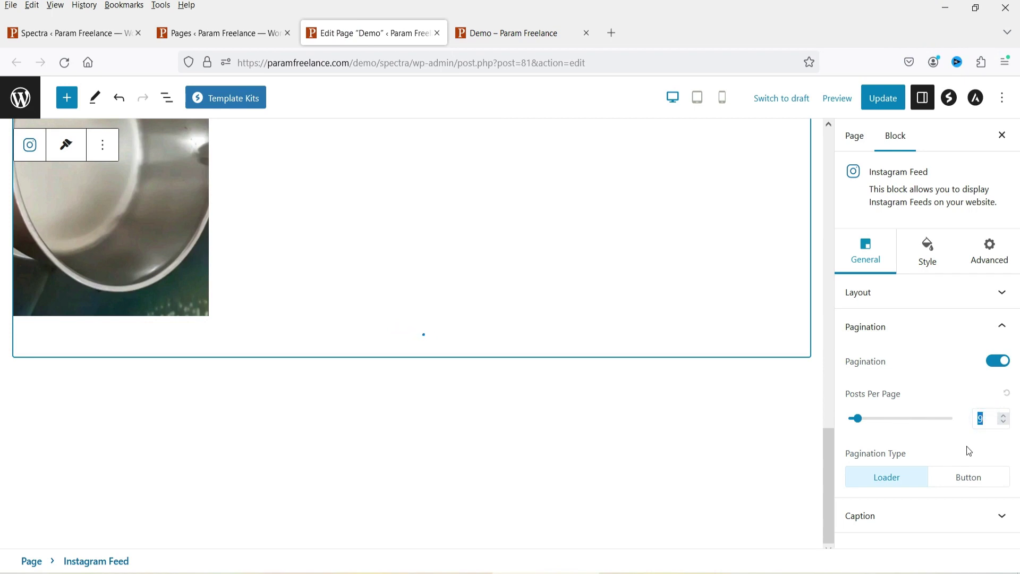
{"action": "type", "text": "28"}
{"action": "left_click", "coordinate": [934, 293]}
{"action": "scroll", "coordinate": [957, 361], "scroll_direction": "down", "scroll_amount": 1}
{"action": "type", "text": "100"}
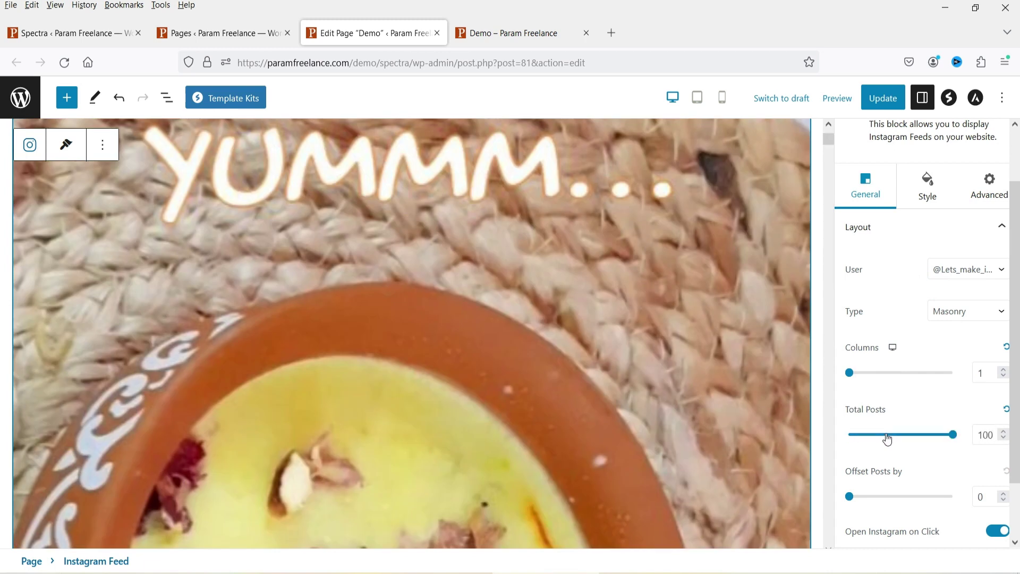
{"action": "scroll", "coordinate": [924, 401], "scroll_direction": "down", "scroll_amount": 2}
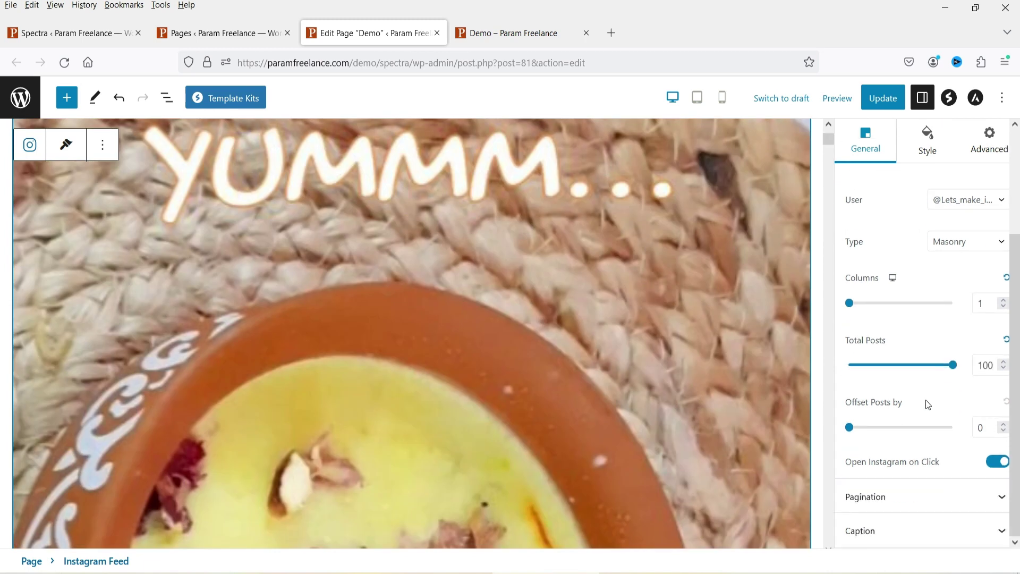
{"action": "left_click", "coordinate": [1002, 302]}
{"action": "left_click", "coordinate": [1002, 302]}
{"action": "left_click", "coordinate": [1002, 302]}
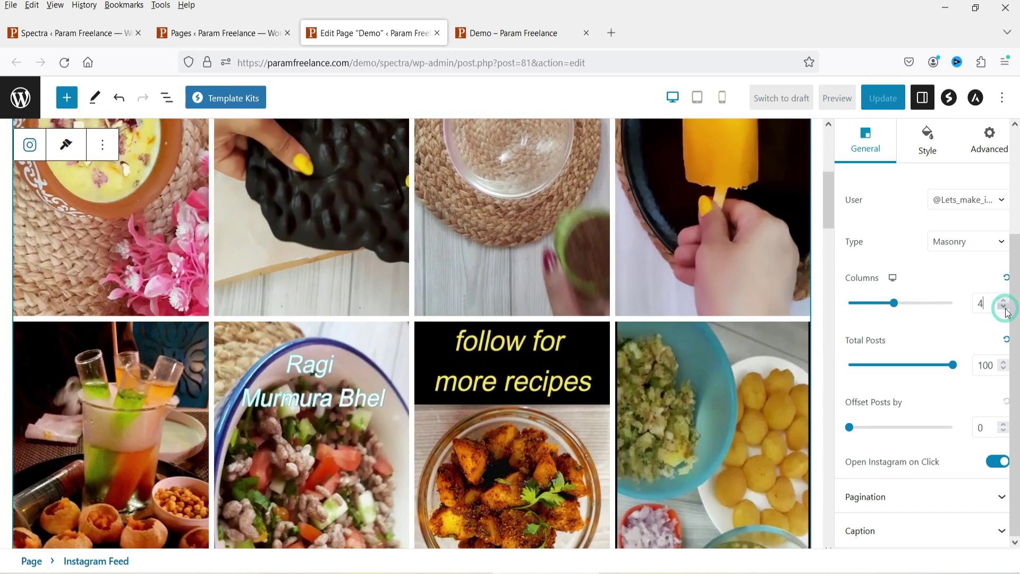
Step: Set pagination to a Load More button and update the page
{"action": "left_click", "coordinate": [893, 498]}
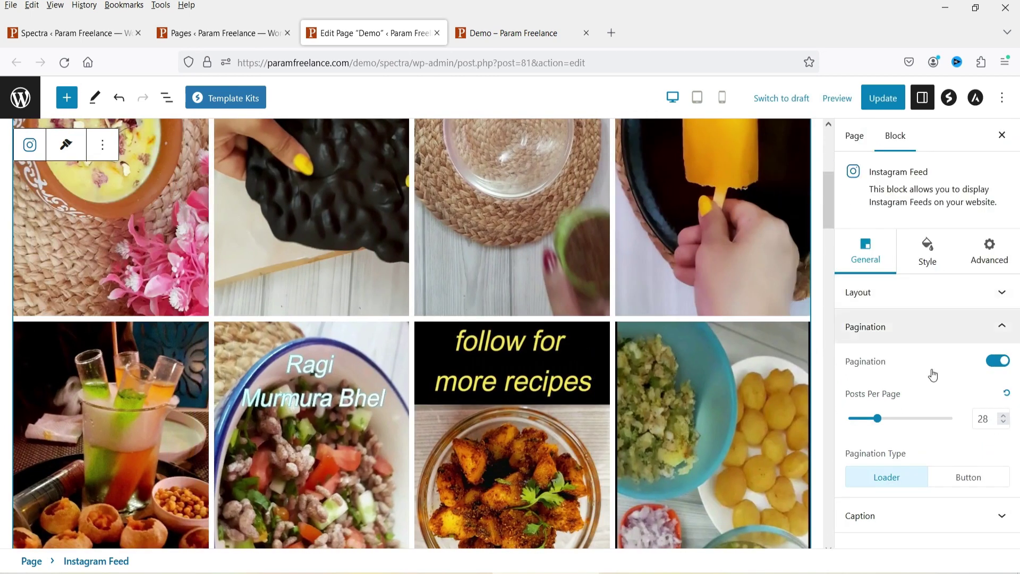
{"action": "left_click", "coordinate": [980, 481]}
{"action": "scroll", "coordinate": [965, 478], "scroll_direction": "down", "scroll_amount": 2}
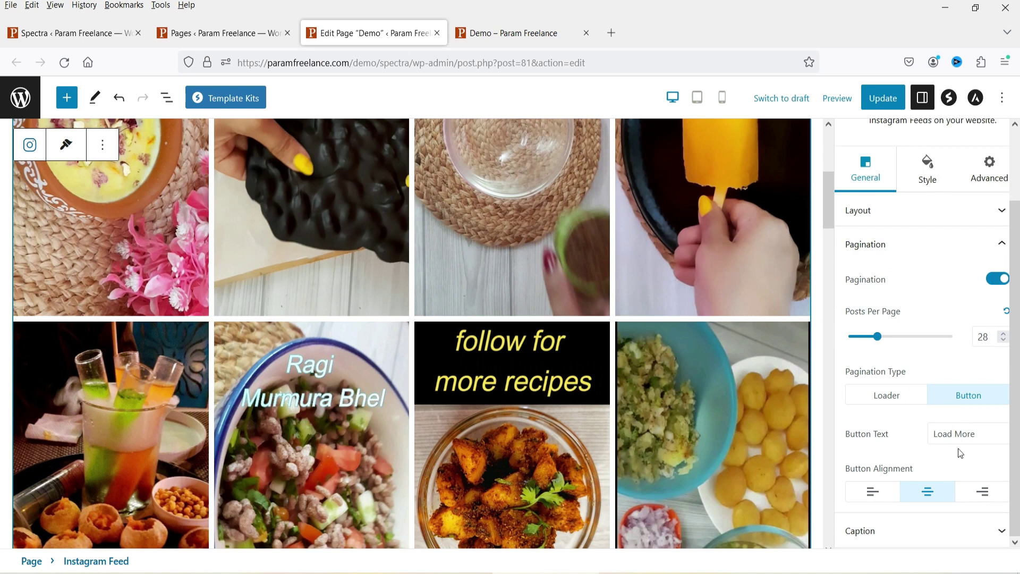
{"action": "left_click", "coordinate": [871, 102]}
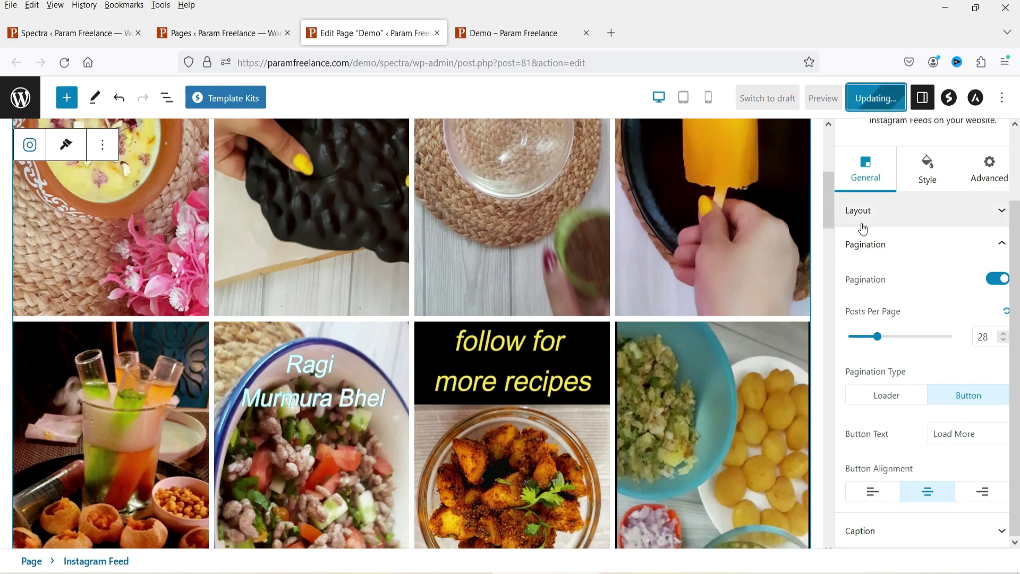
Step: Reload the live Demo page to see more feed posts, then set Pagination Type back to Loader
{"action": "left_click", "coordinate": [496, 33]}
{"action": "left_click", "coordinate": [60, 65]}
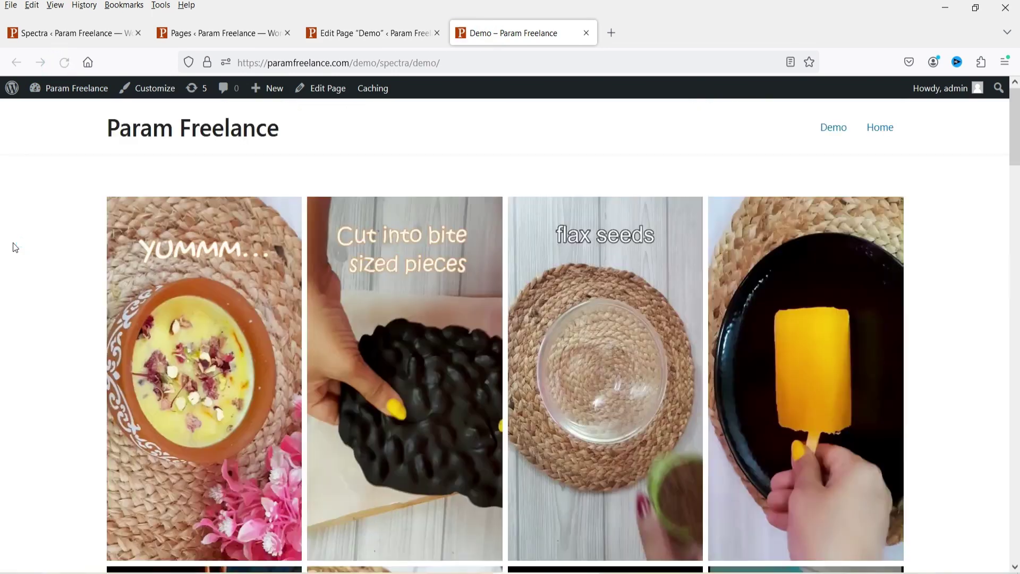
{"action": "scroll", "coordinate": [4, 255], "scroll_direction": "down", "scroll_amount": 10}
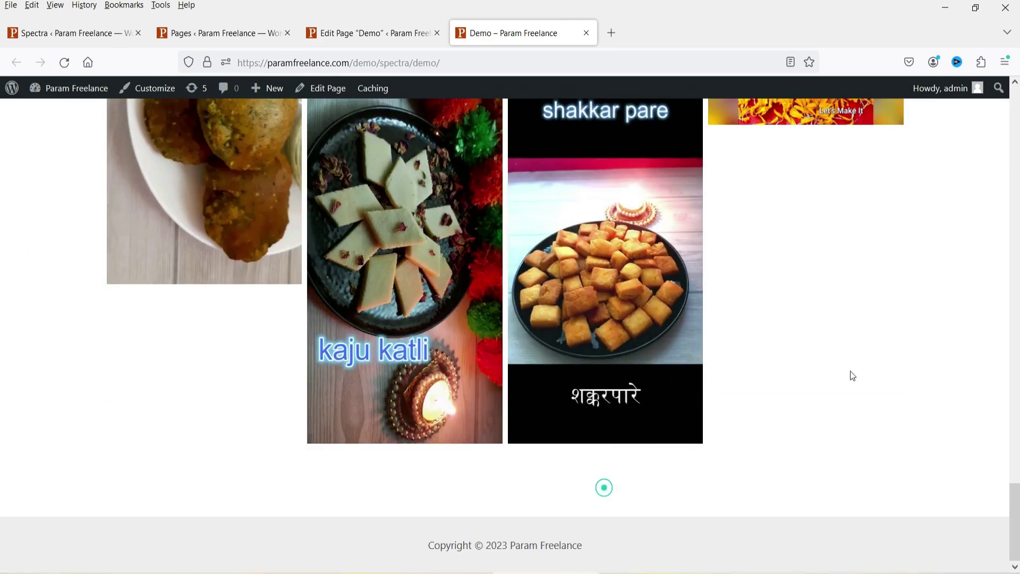
{"action": "scroll", "coordinate": [852, 335], "scroll_direction": "up", "scroll_amount": 5}
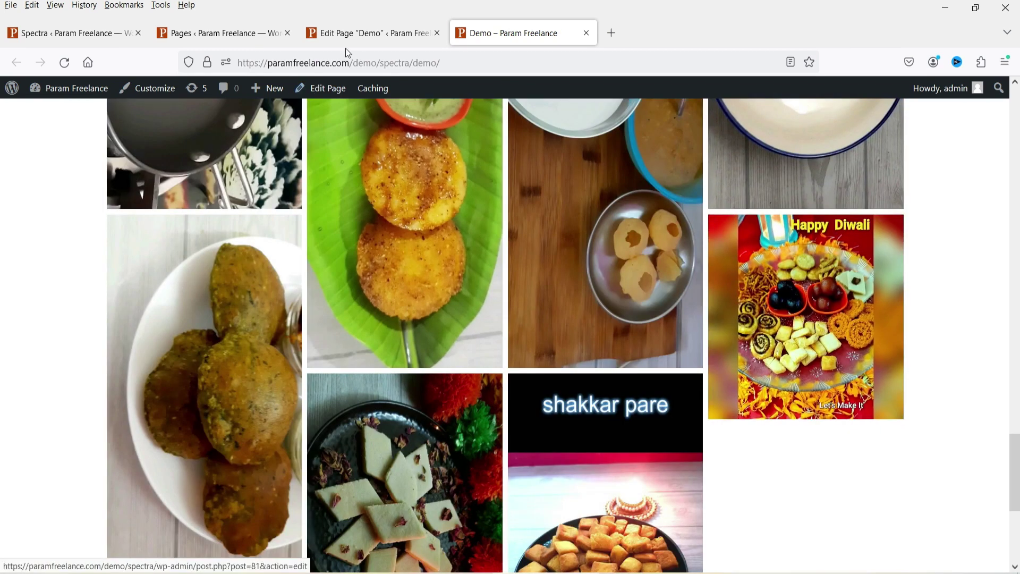
{"action": "left_click", "coordinate": [369, 33]}
{"action": "left_click", "coordinate": [880, 394]}
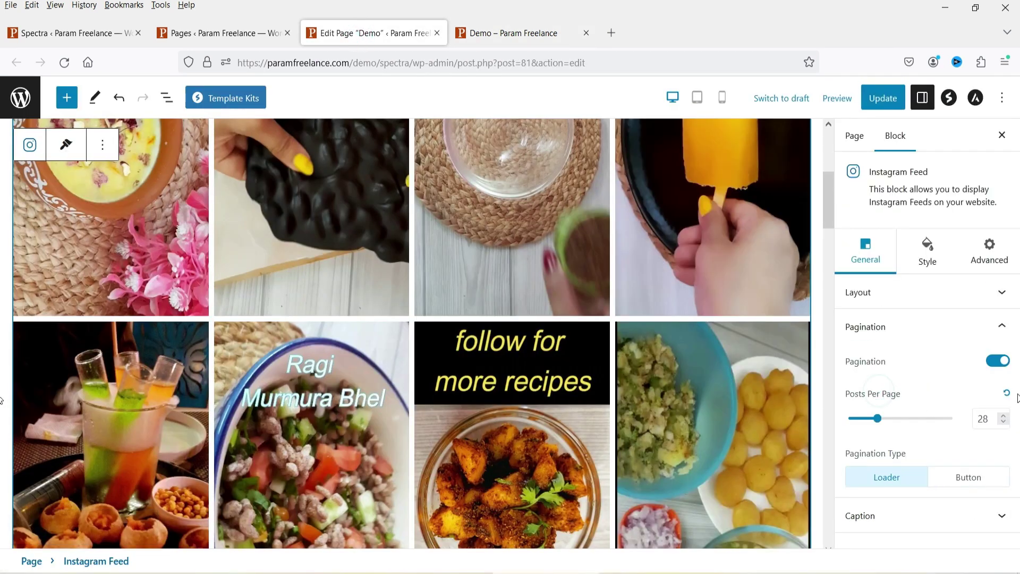
Step: Try Bar Below Image for the caption type, then settle on Bar Over Image
{"action": "left_click", "coordinate": [898, 518]}
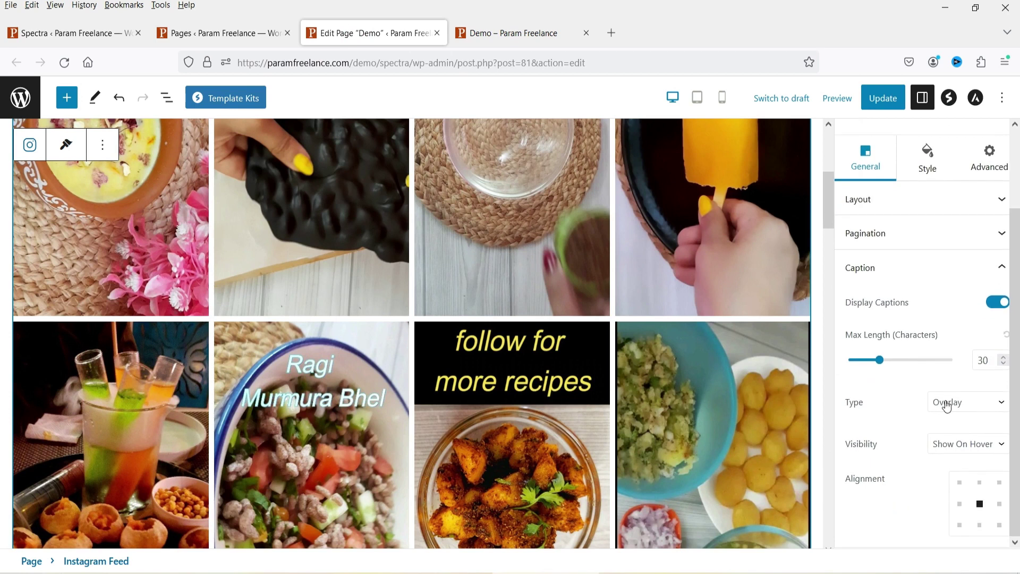
{"action": "left_click", "coordinate": [499, 34]}
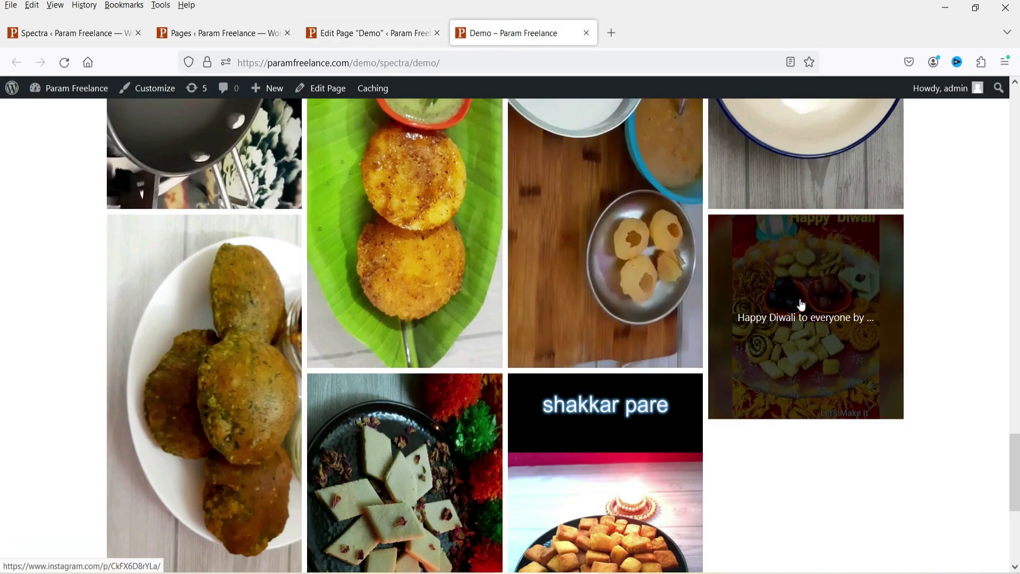
{"action": "key", "text": "ctrl+shift+Tab"}
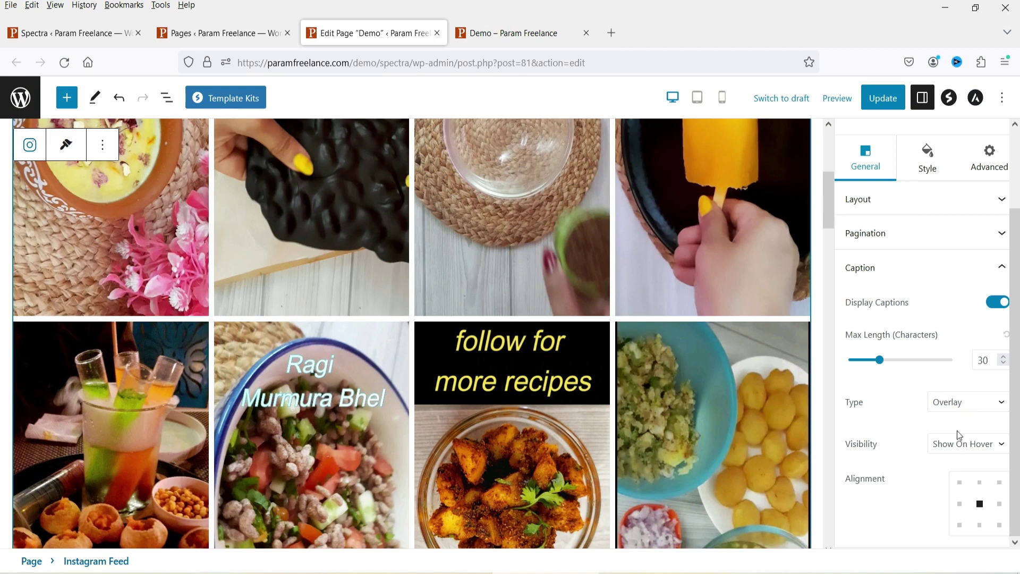
{"action": "left_click", "coordinate": [967, 404]}
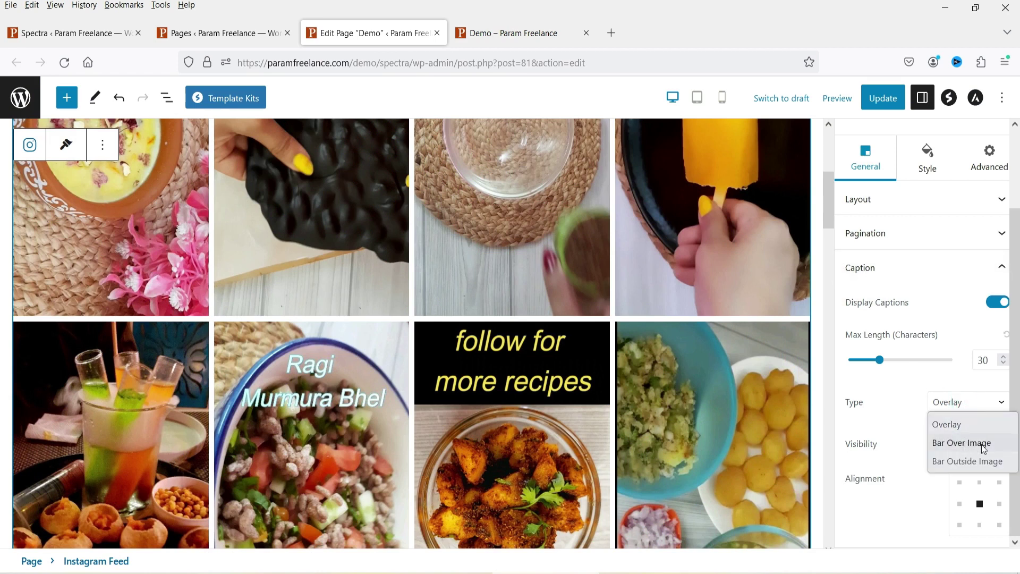
{"action": "left_click", "coordinate": [983, 461]}
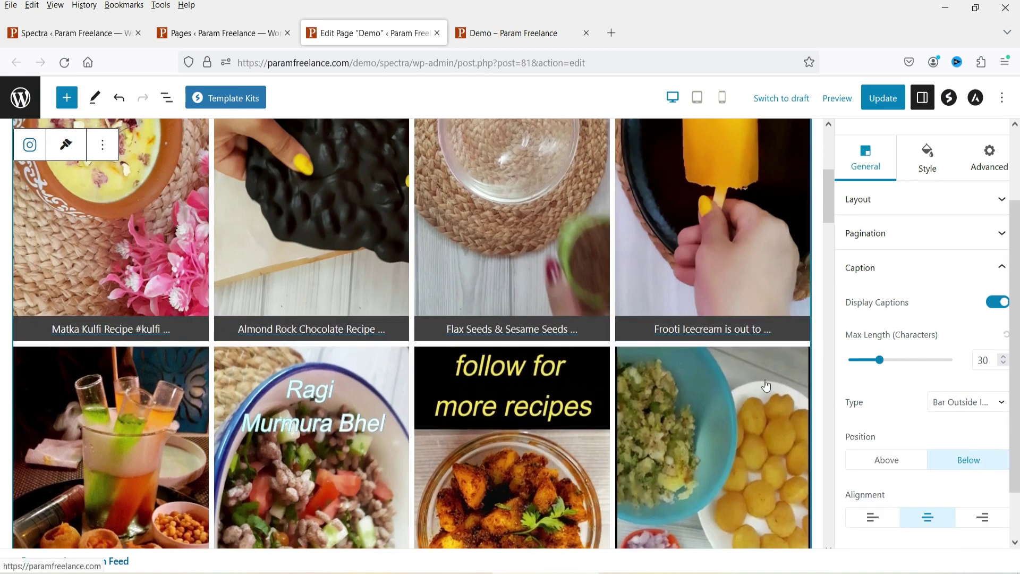
{"action": "scroll", "coordinate": [944, 347], "scroll_direction": "down", "scroll_amount": 1}
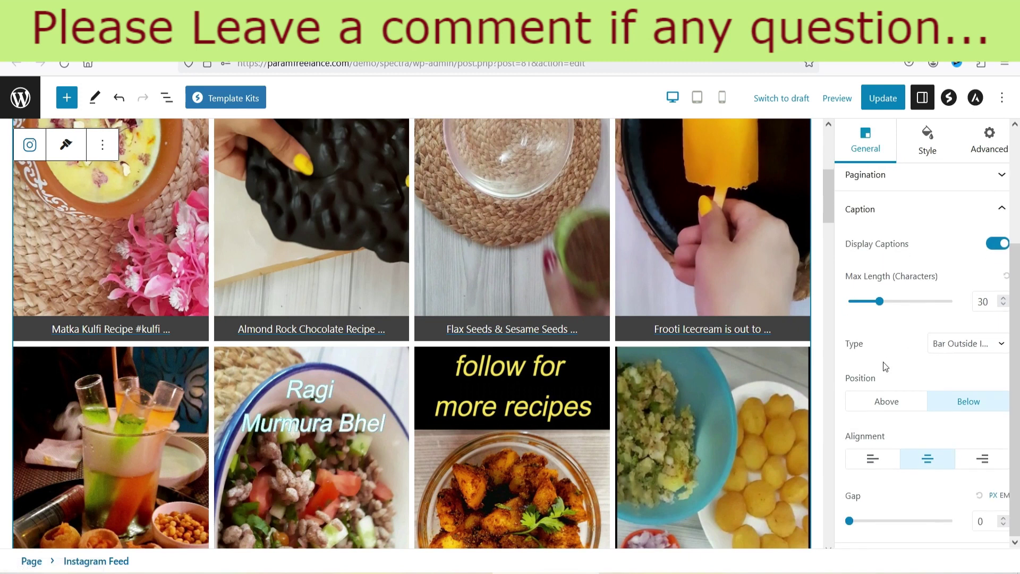
{"action": "left_click", "coordinate": [957, 350]}
{"action": "left_click", "coordinate": [966, 384]}
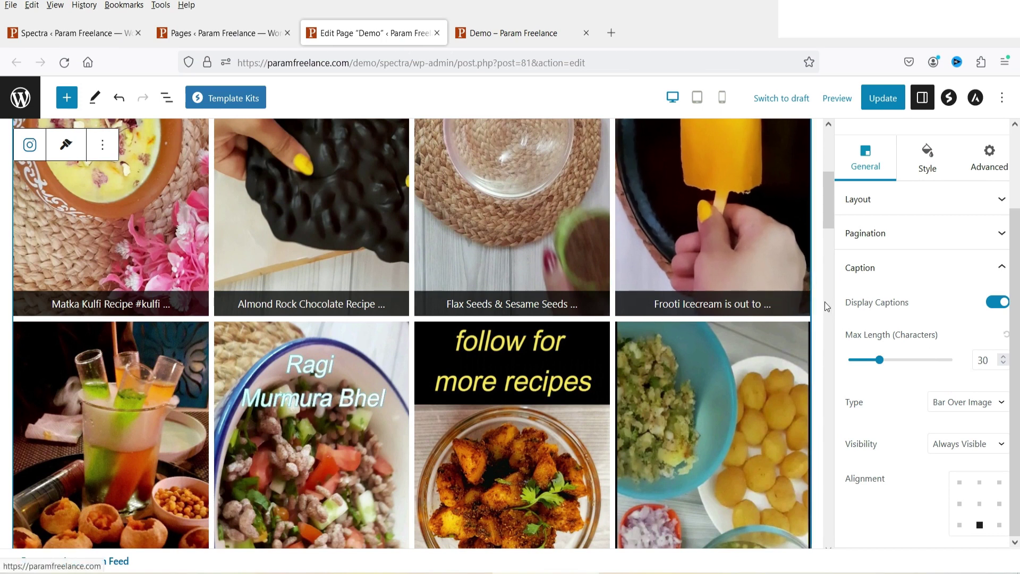
Step: Try hover-only captions, then make caption visibility Always Visible
{"action": "left_click", "coordinate": [967, 446]}
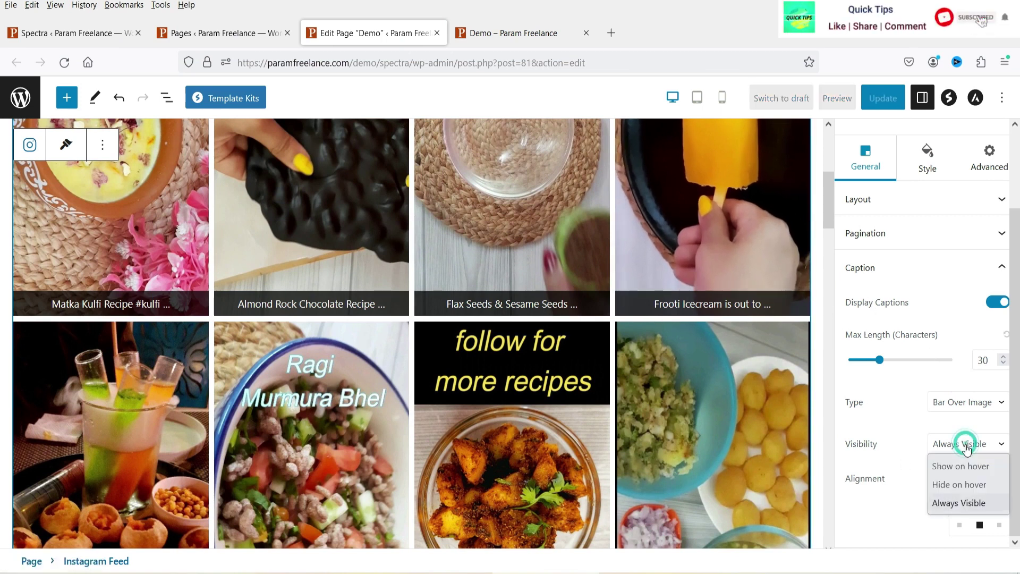
{"action": "left_click", "coordinate": [966, 472]}
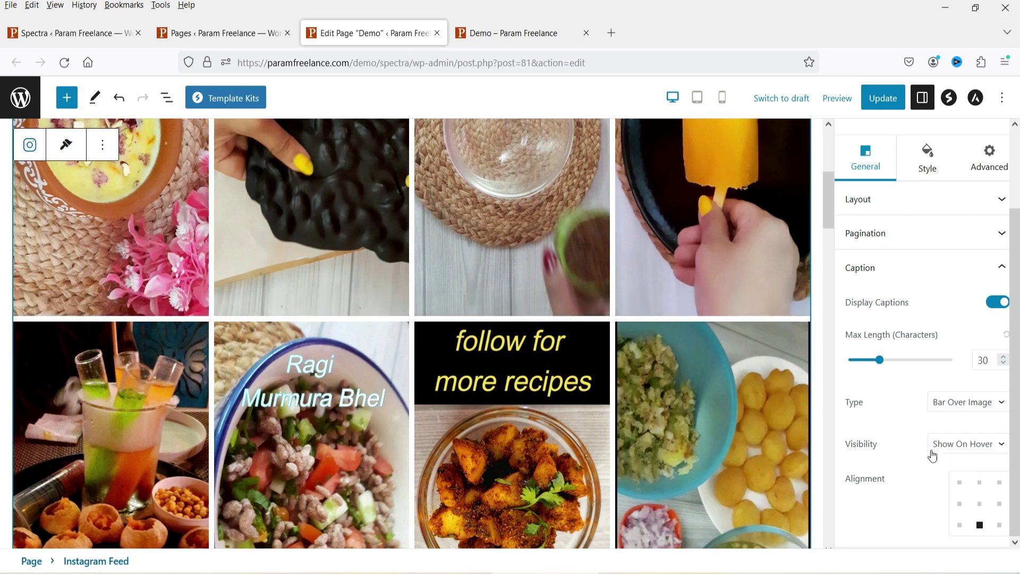
{"action": "mouse_move", "coordinate": [727, 257]}
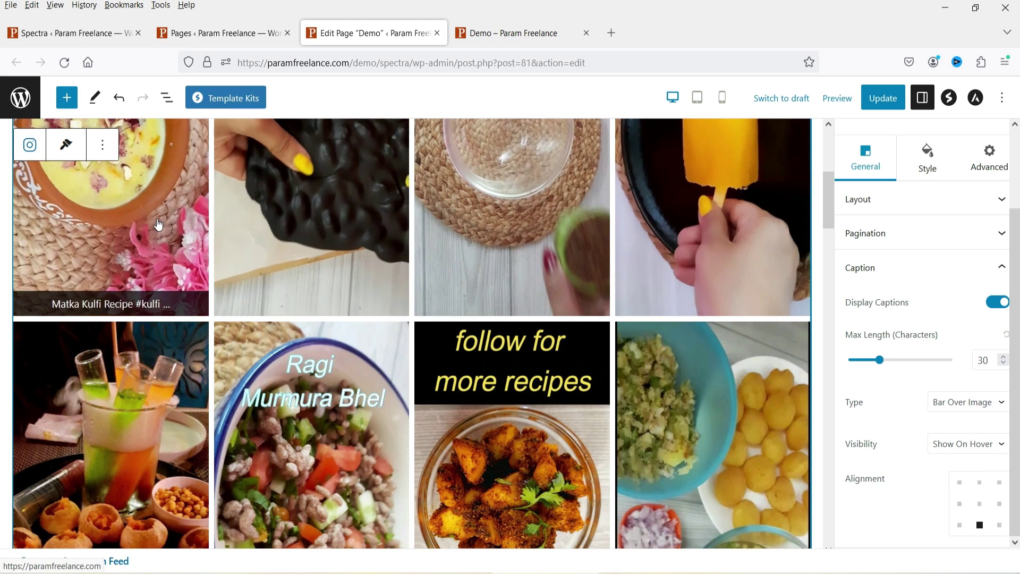
{"action": "left_click", "coordinate": [958, 440]}
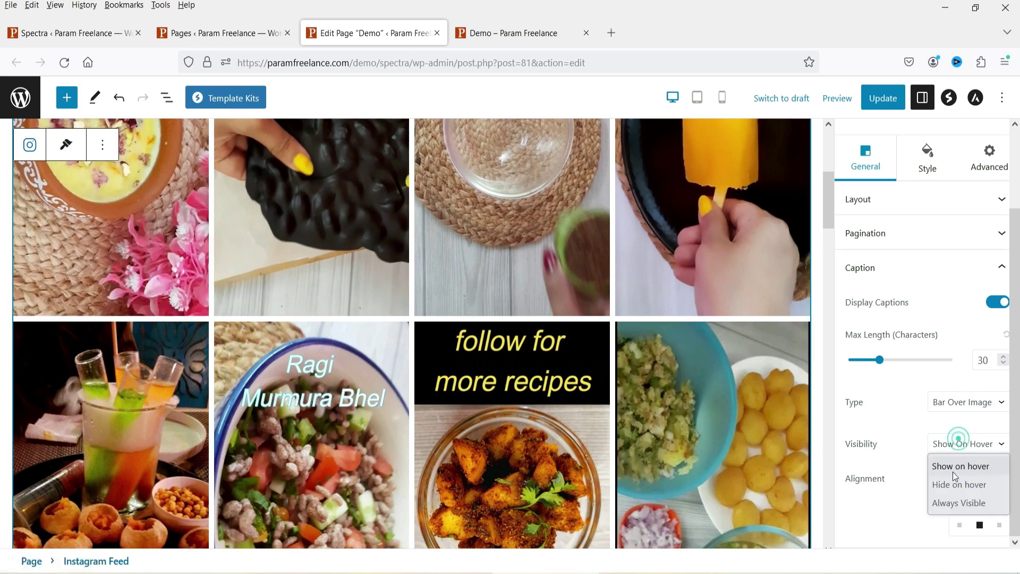
{"action": "left_click", "coordinate": [949, 503]}
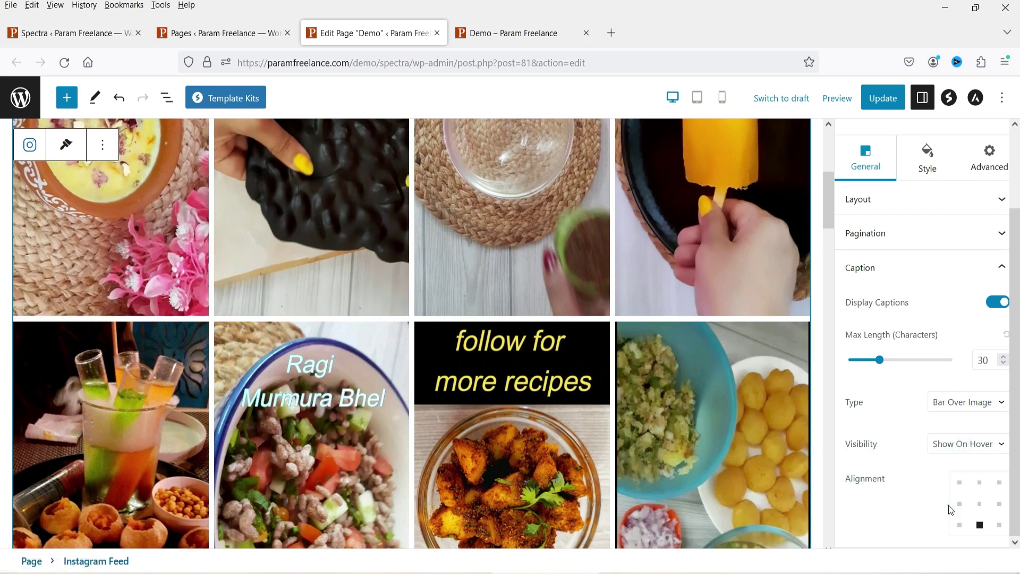
Step: Try centre and top-centre caption alignment, then settle on bottom-centre
{"action": "left_click", "coordinate": [980, 503]}
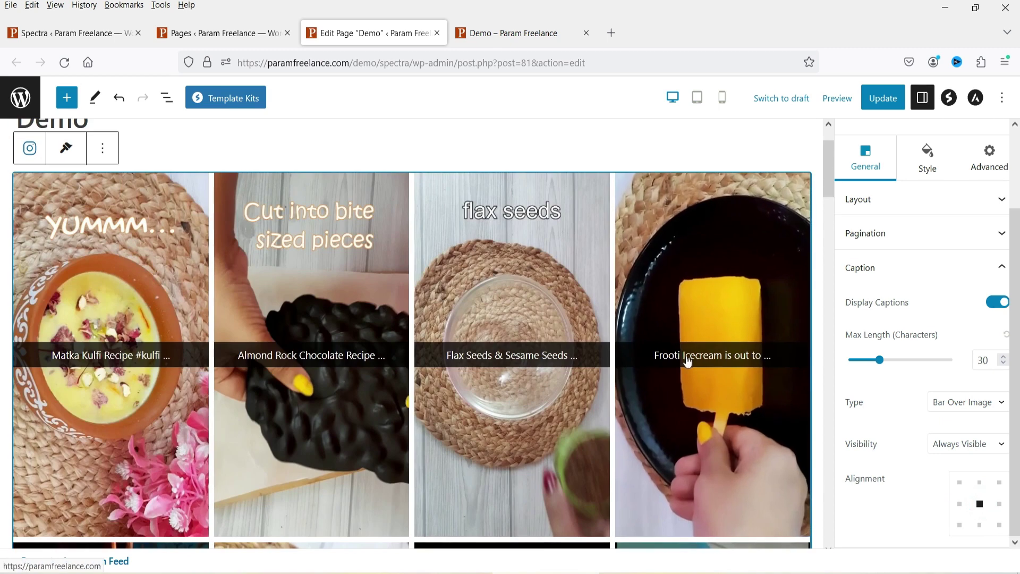
{"action": "left_click", "coordinate": [980, 483]}
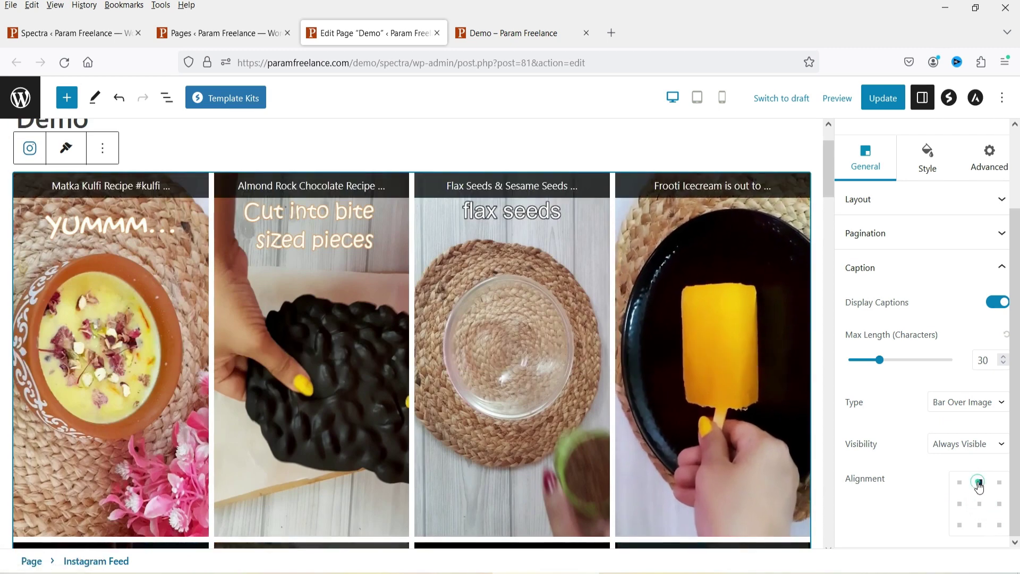
{"action": "left_click", "coordinate": [980, 525]}
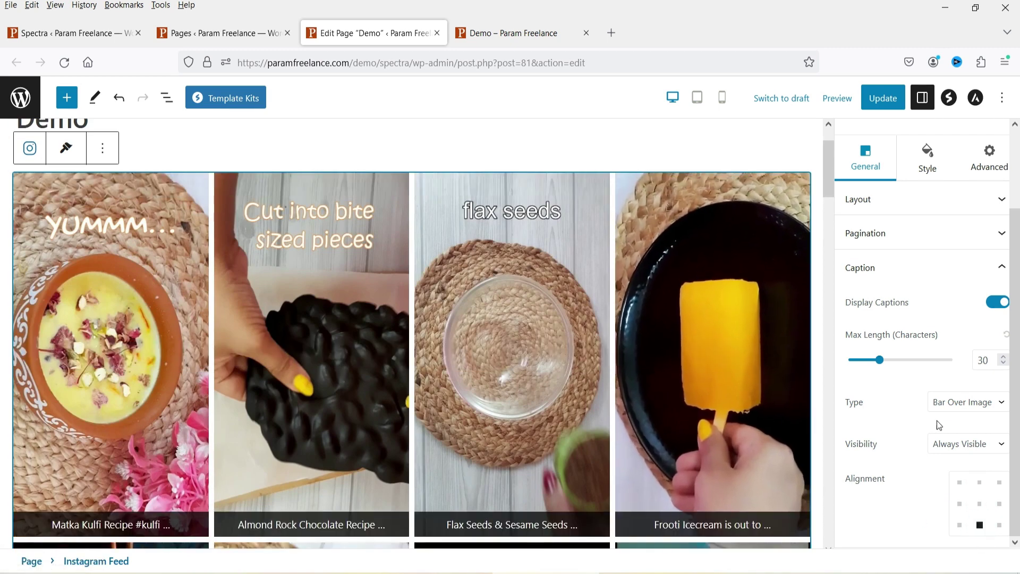
{"action": "left_click", "coordinate": [902, 234]}
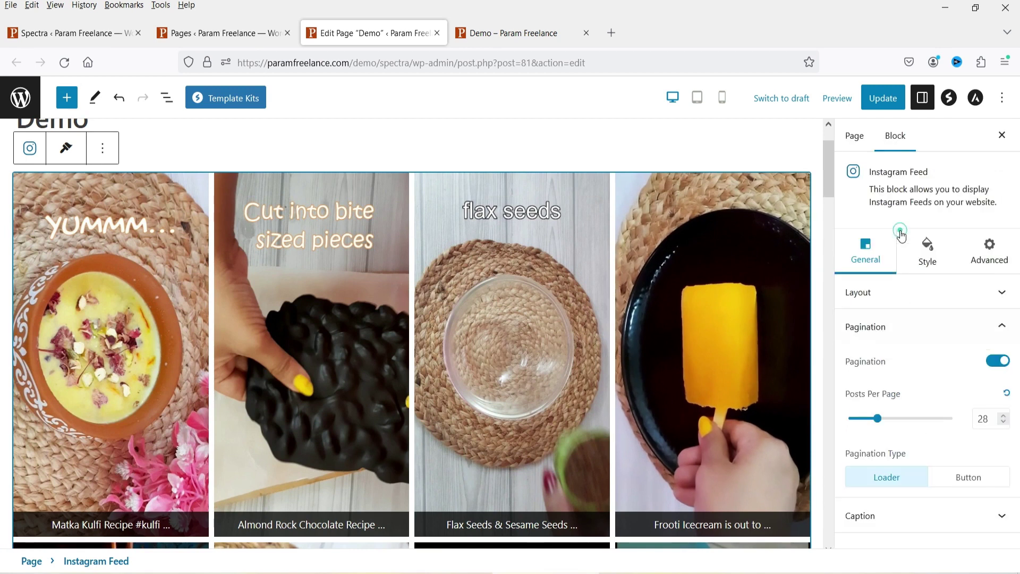
Step: Update the page, then reload the live Demo page and scroll through the captioned gallery
{"action": "left_click", "coordinate": [883, 98]}
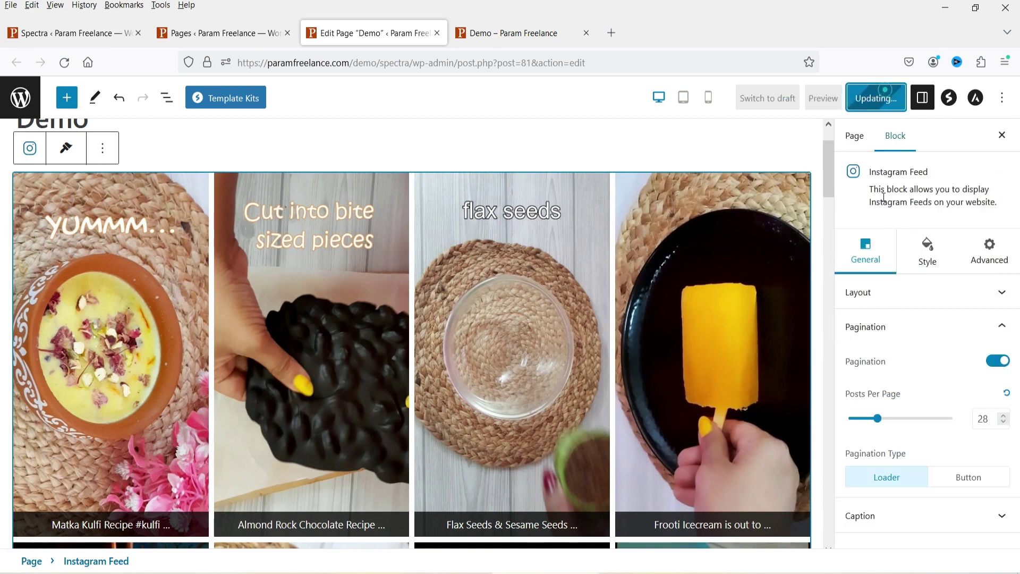
{"action": "left_click", "coordinate": [511, 33]}
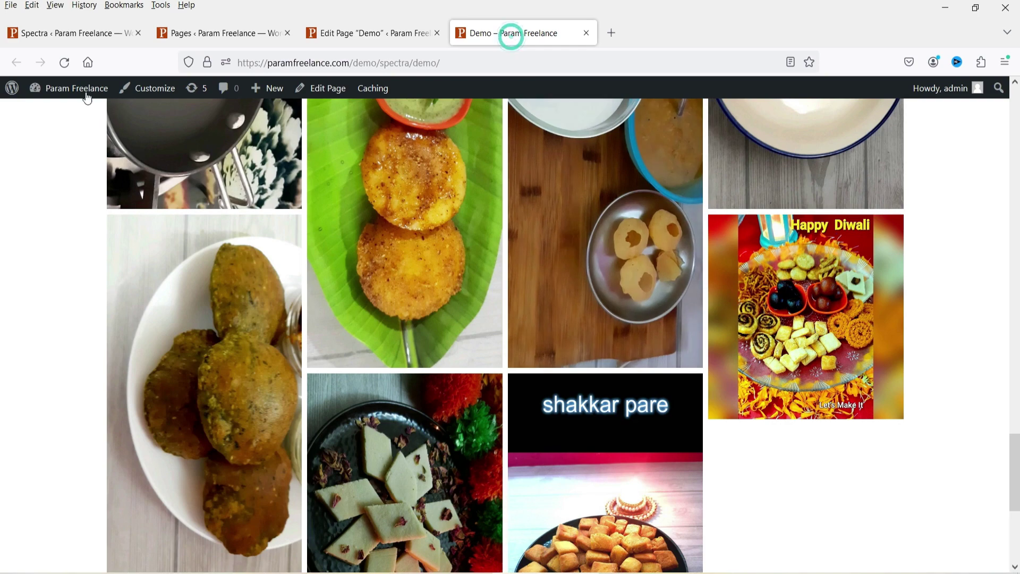
{"action": "left_click", "coordinate": [64, 62]}
{"action": "scroll", "coordinate": [7, 265], "scroll_direction": "down", "scroll_amount": 15}
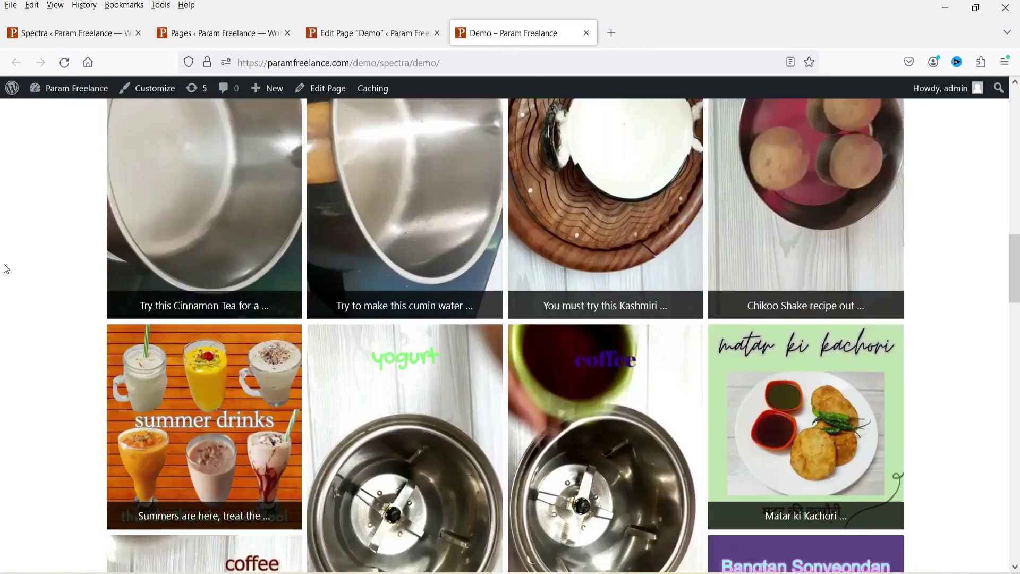
{"action": "scroll", "coordinate": [10, 272], "scroll_direction": "down", "scroll_amount": 15}
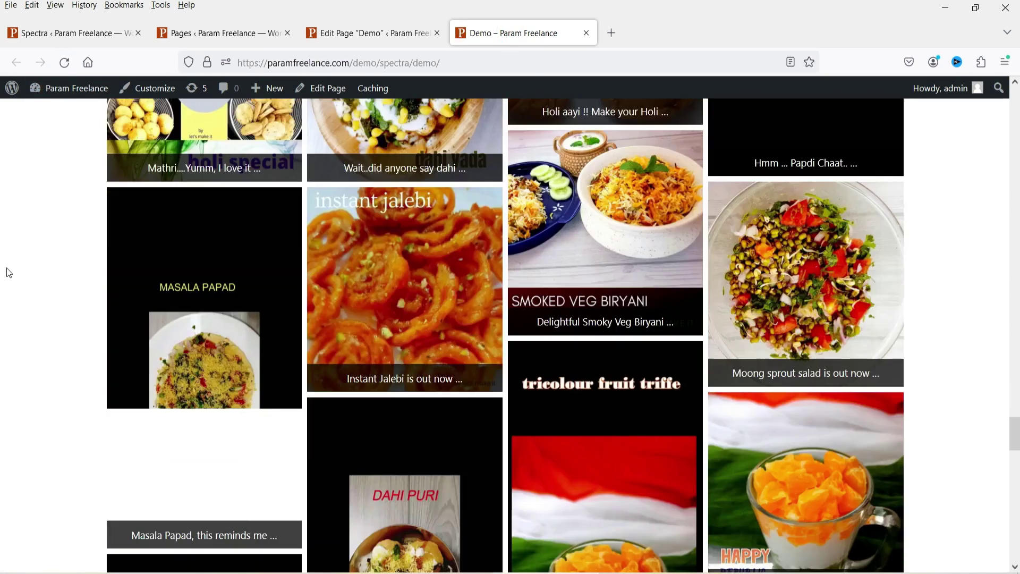
{"action": "scroll", "coordinate": [11, 251], "scroll_direction": "down", "scroll_amount": 4}
{"action": "scroll", "coordinate": [9, 271], "scroll_direction": "down", "scroll_amount": 10}
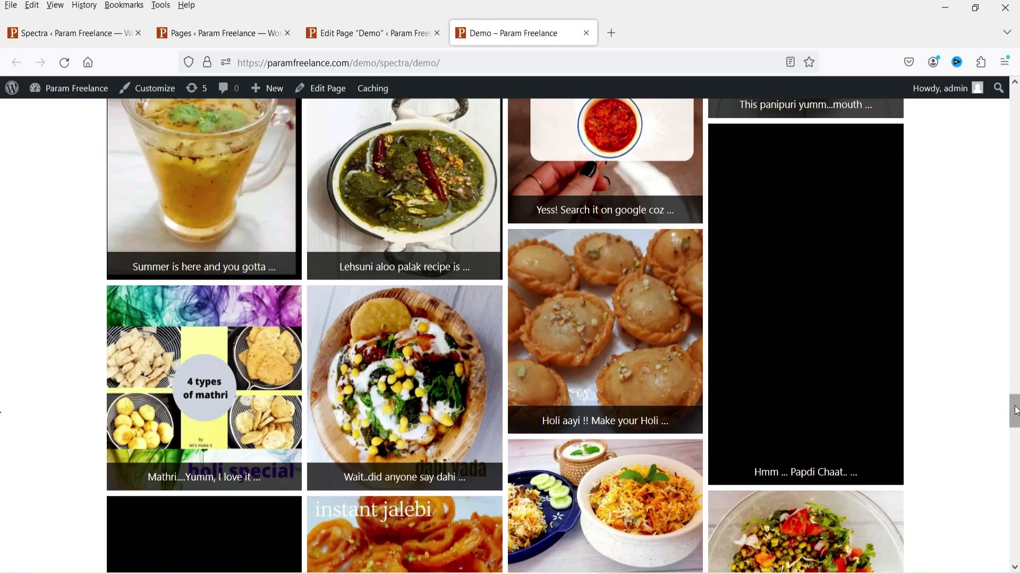
{"action": "left_click_drag", "start_coordinate": [1016, 411], "coordinate": [1010, 104]}
Step: In the Style tab's Instagram Post options, try Zoom Out on hover, then return to Zoom In
{"action": "left_click", "coordinate": [367, 32]}
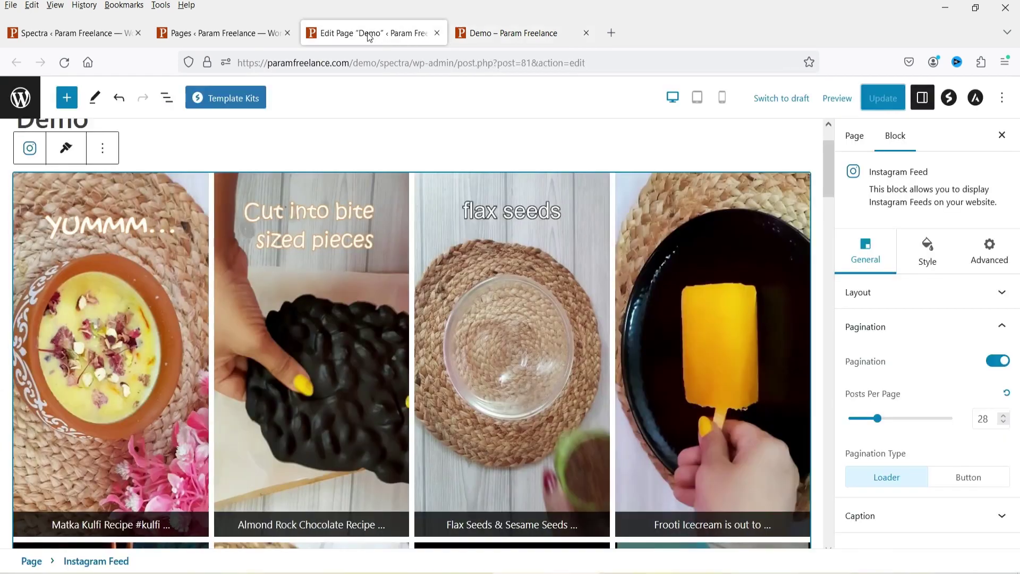
{"action": "left_click", "coordinate": [931, 259]}
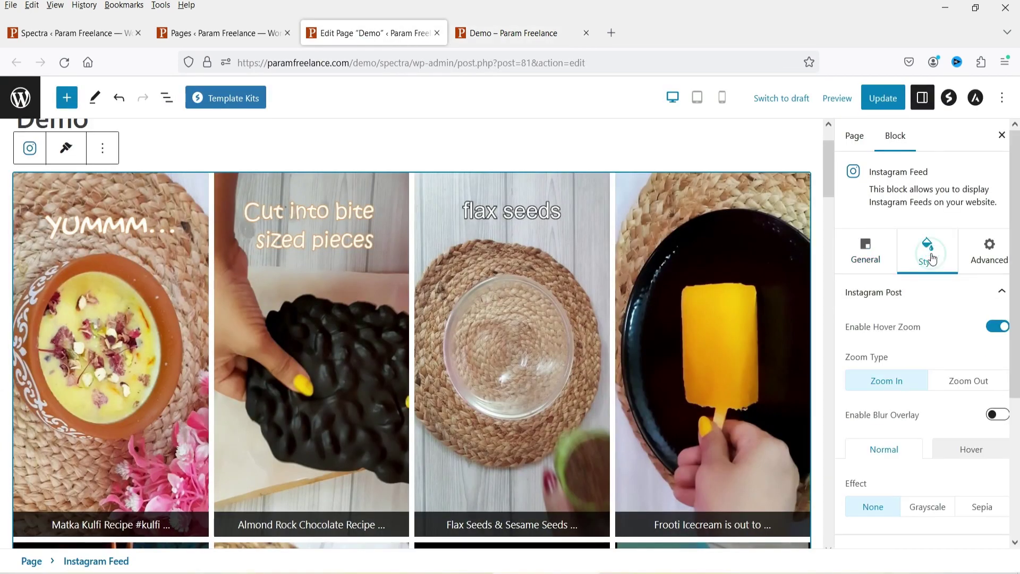
{"action": "left_click", "coordinate": [1000, 296]}
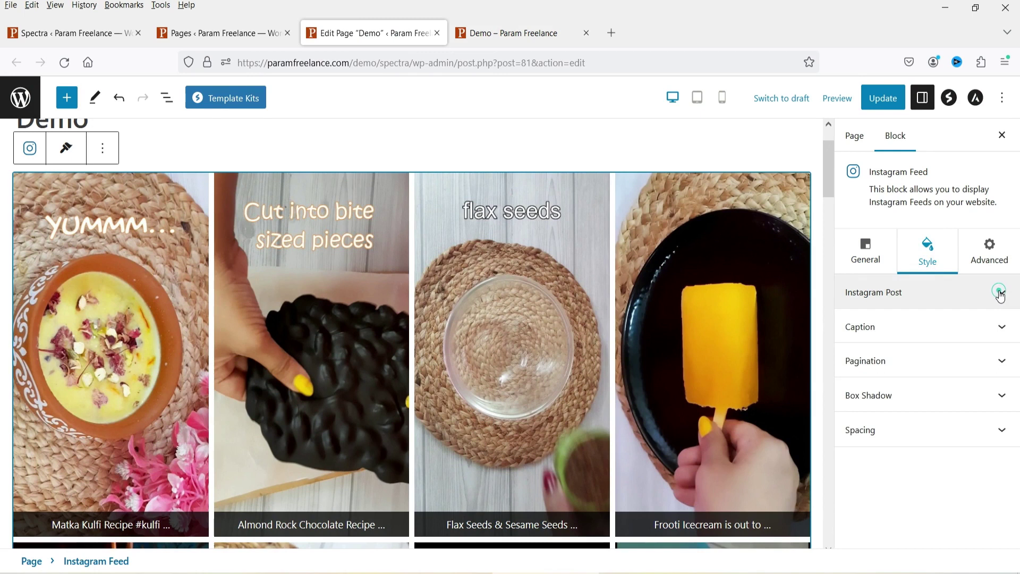
{"action": "left_click", "coordinate": [999, 289]}
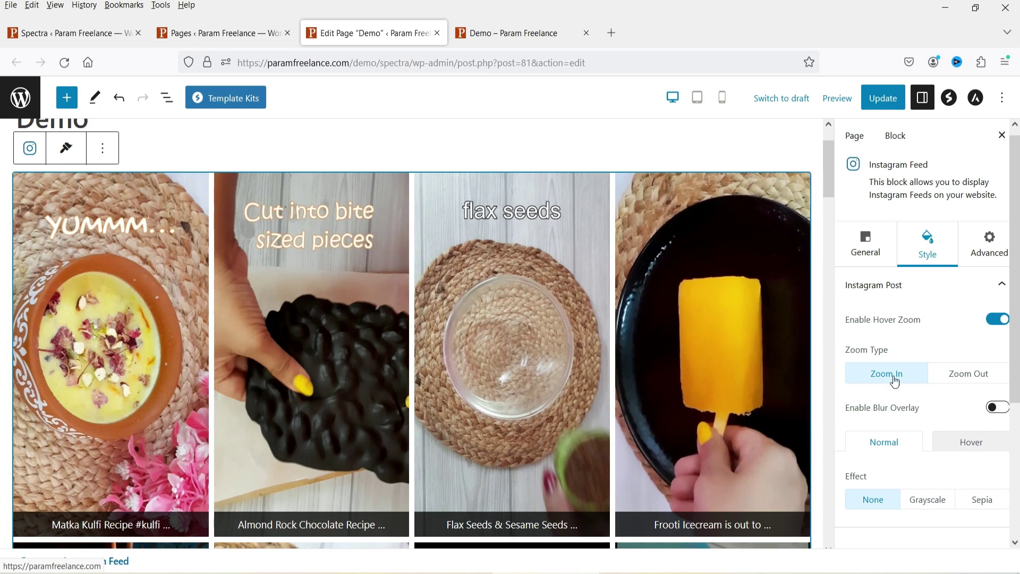
{"action": "left_click", "coordinate": [973, 375]}
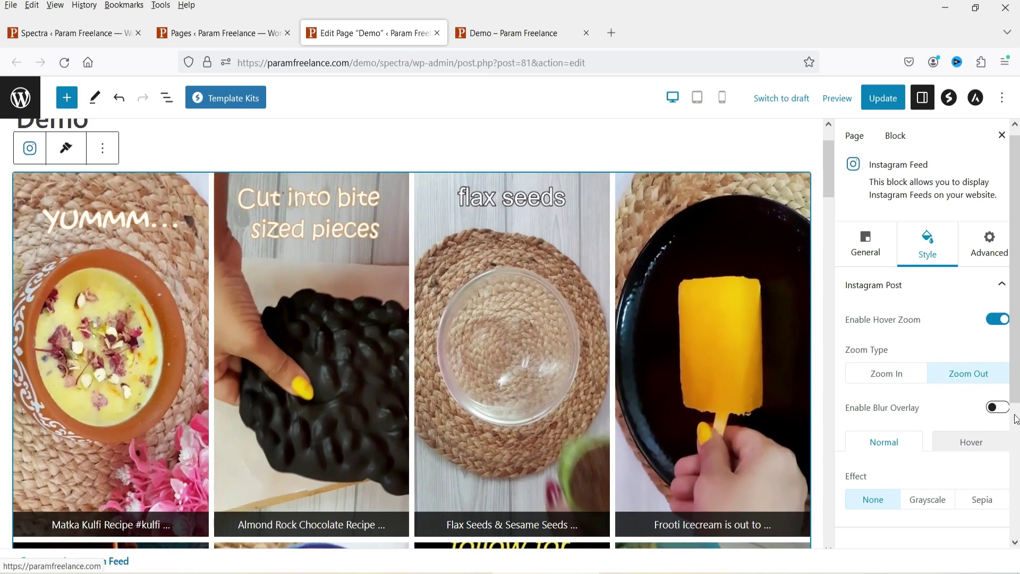
{"action": "left_click", "coordinate": [895, 377]}
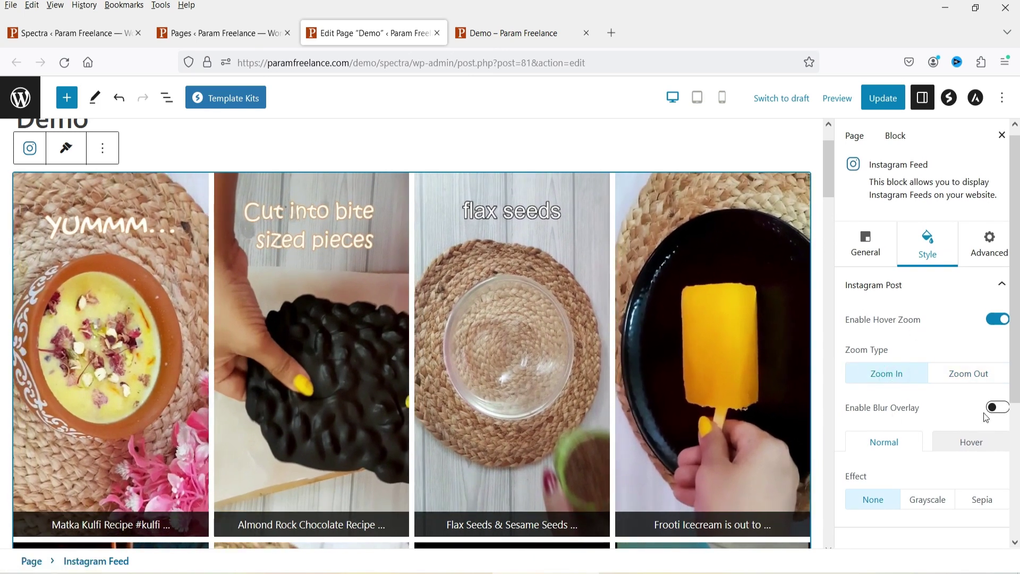
Step: Turn Enable Blur Overlay on and then back off
{"action": "scroll", "coordinate": [941, 317], "scroll_direction": "down", "scroll_amount": 4}
{"action": "left_click", "coordinate": [997, 212]}
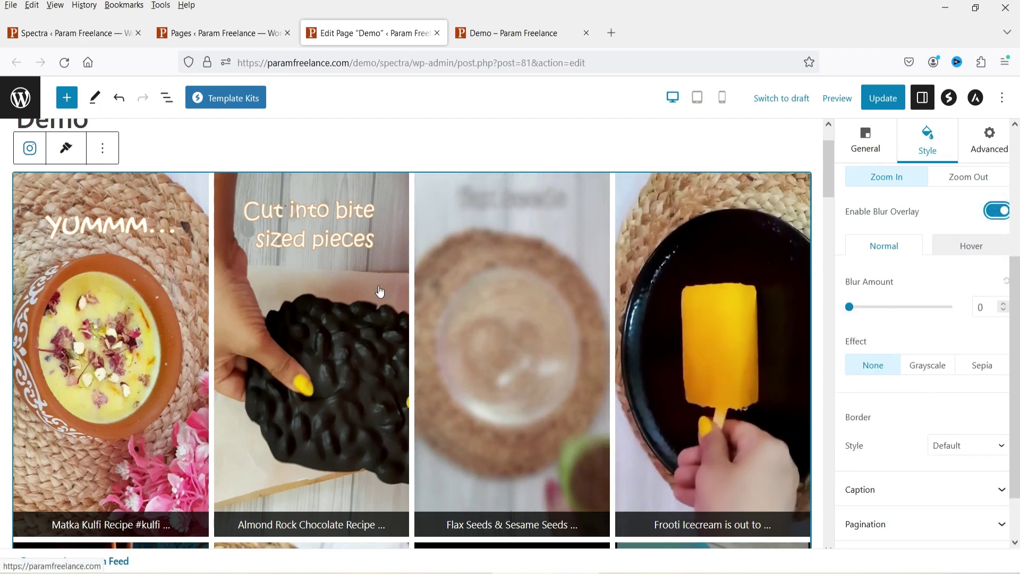
{"action": "left_click", "coordinate": [989, 213]}
Step: Try Solid, then Dotted width-1 tile borders, and finally set Border Style to None
{"action": "left_click", "coordinate": [989, 383]}
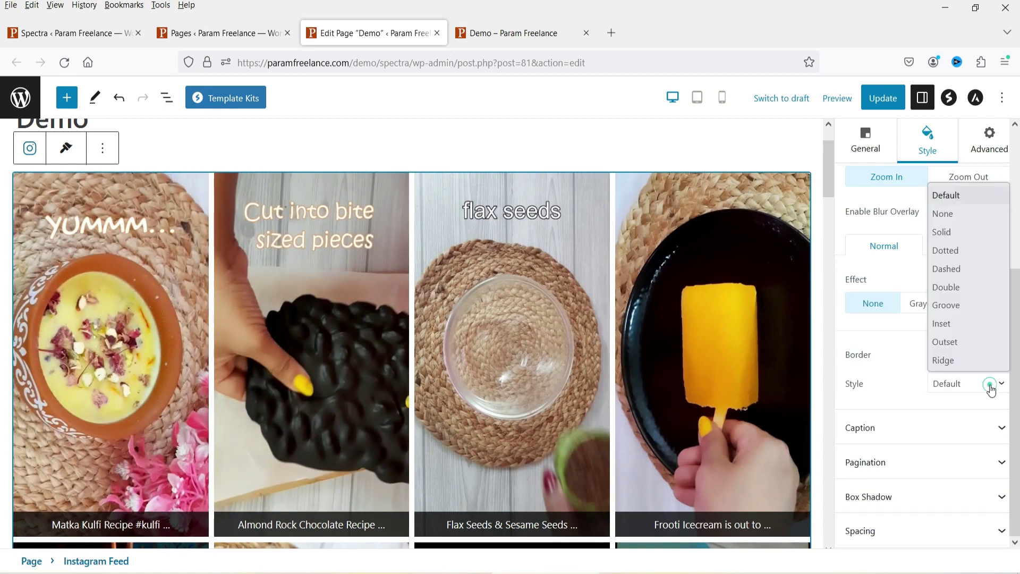
{"action": "left_click", "coordinate": [951, 233]}
{"action": "scroll", "coordinate": [972, 370], "scroll_direction": "down", "scroll_amount": 3}
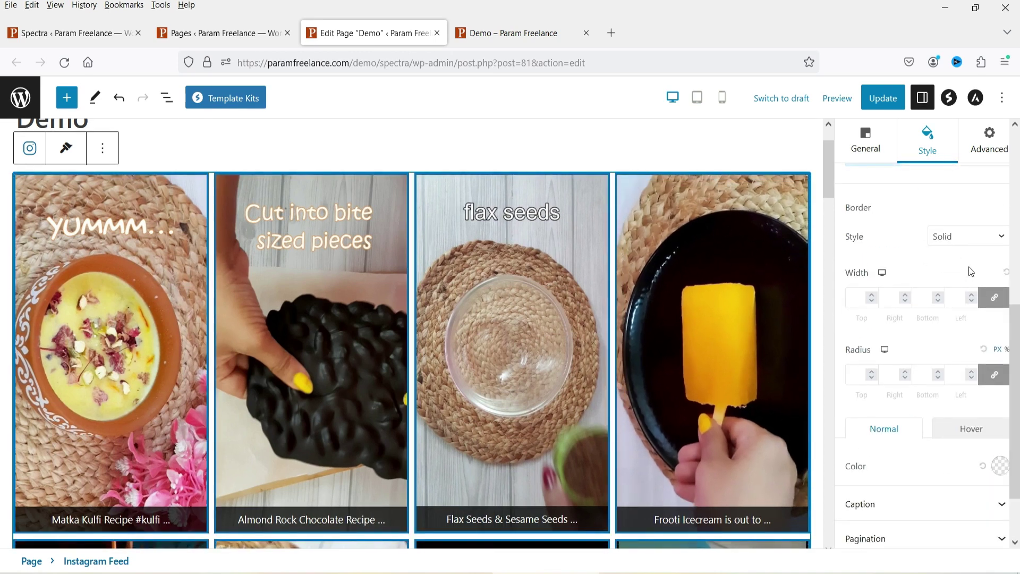
{"action": "left_click", "coordinate": [964, 239]}
{"action": "left_click", "coordinate": [962, 314]}
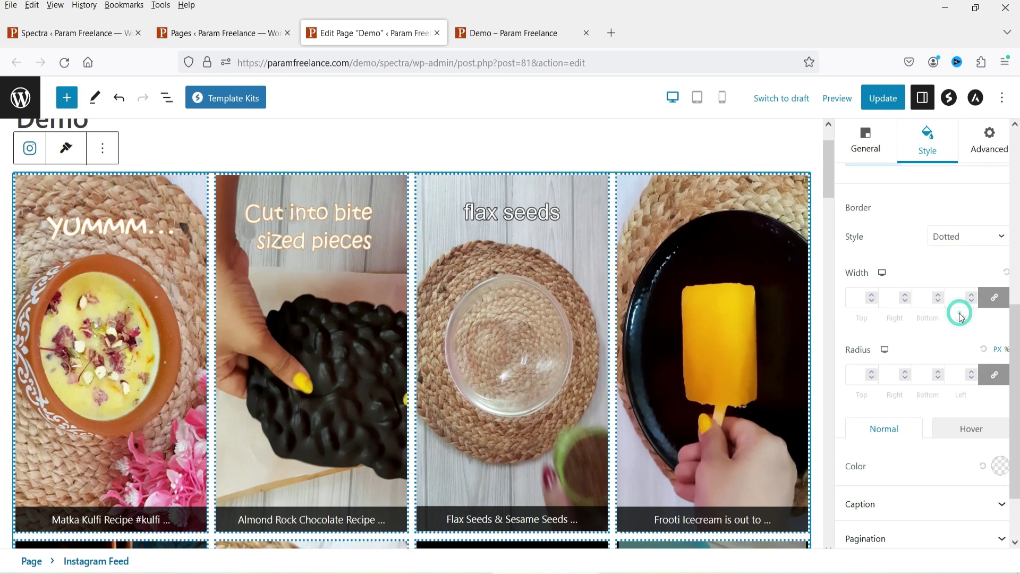
{"action": "left_click", "coordinate": [872, 296]}
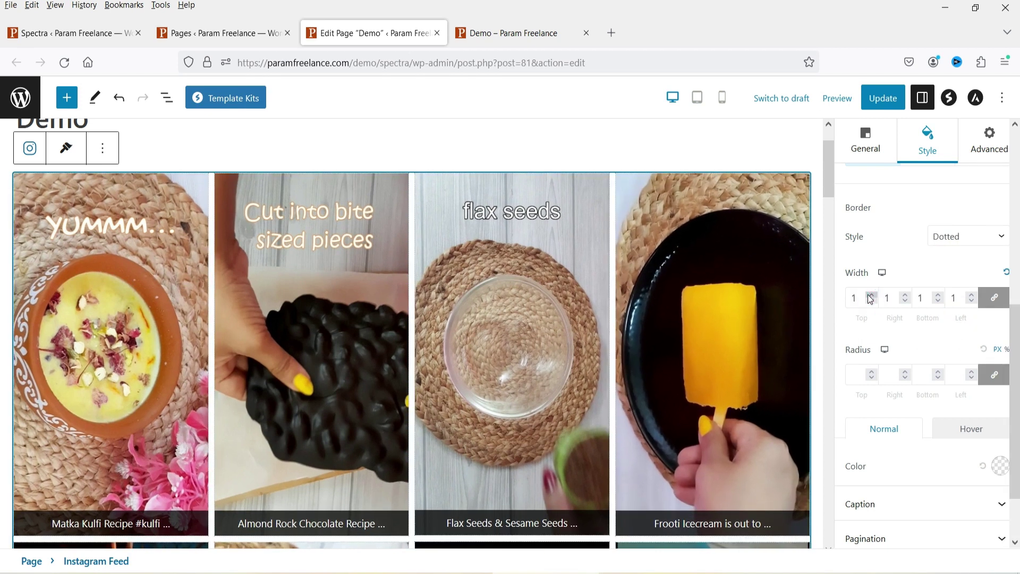
{"action": "left_click", "coordinate": [963, 239]}
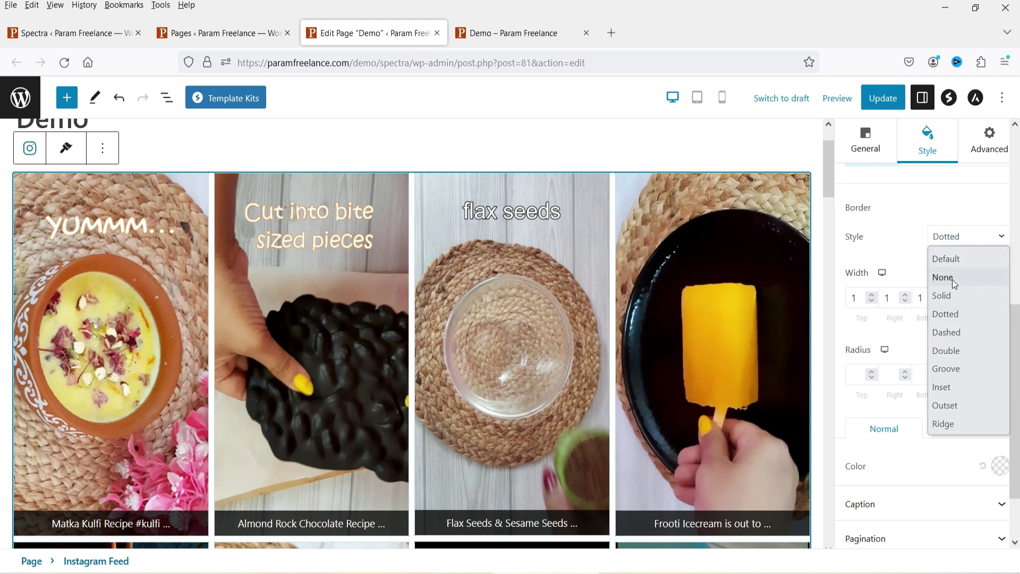
{"action": "left_click", "coordinate": [955, 278]}
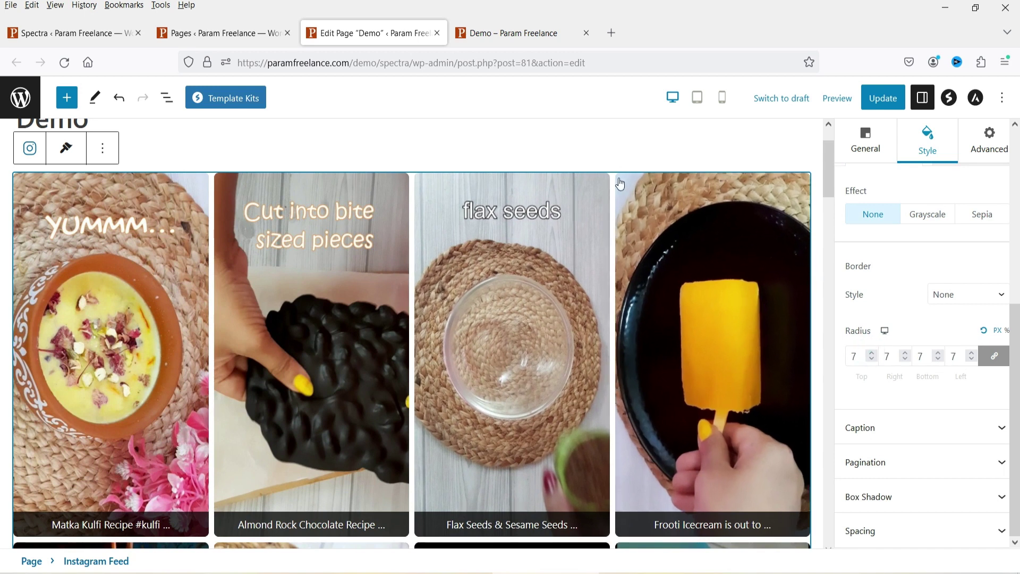
Step: Colour the caption bars translucent maroon (4E0F26BF)
{"action": "scroll", "coordinate": [909, 432], "scroll_direction": "down", "scroll_amount": 5}
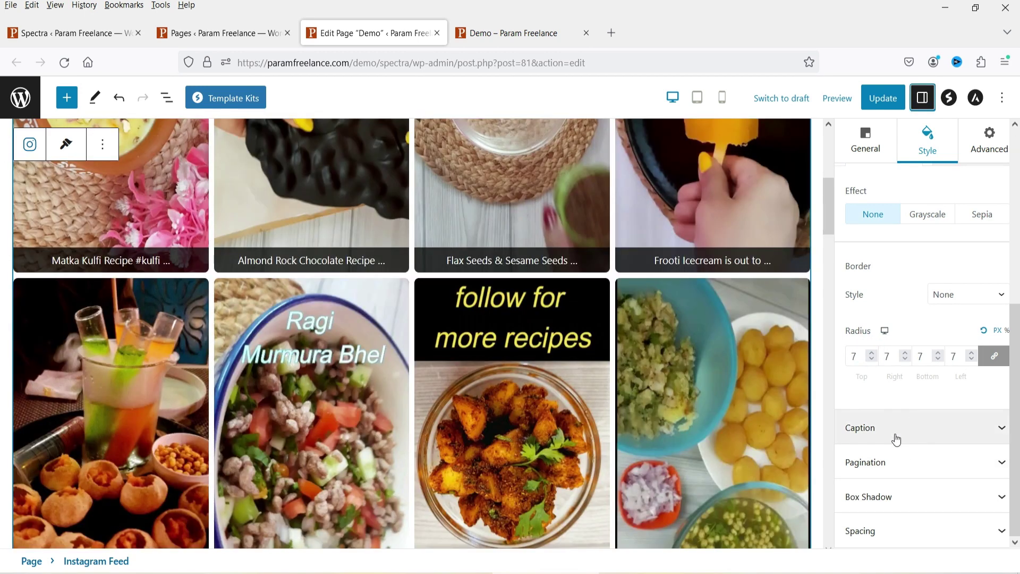
{"action": "left_click", "coordinate": [896, 438]}
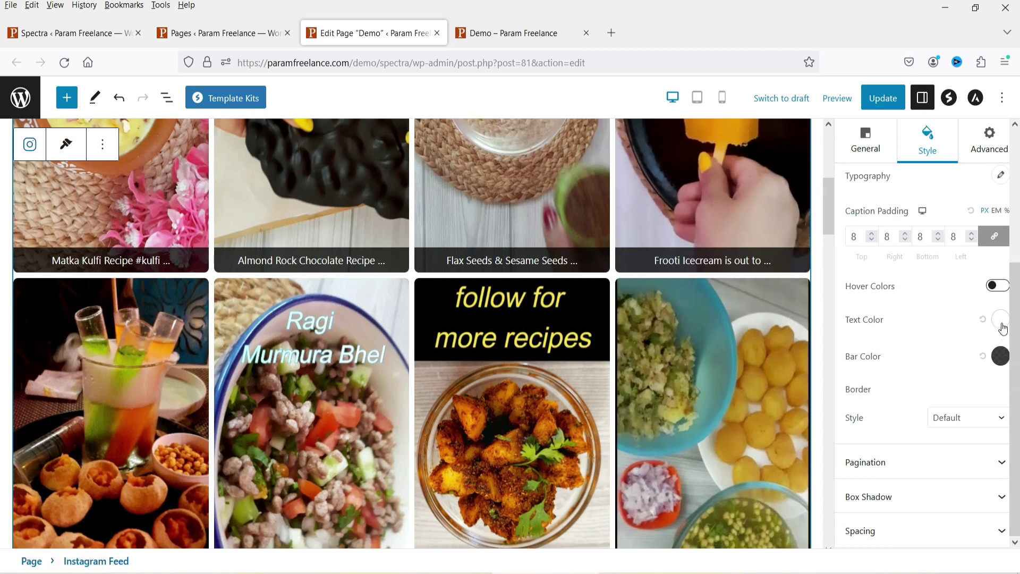
{"action": "left_click", "coordinate": [1000, 365]}
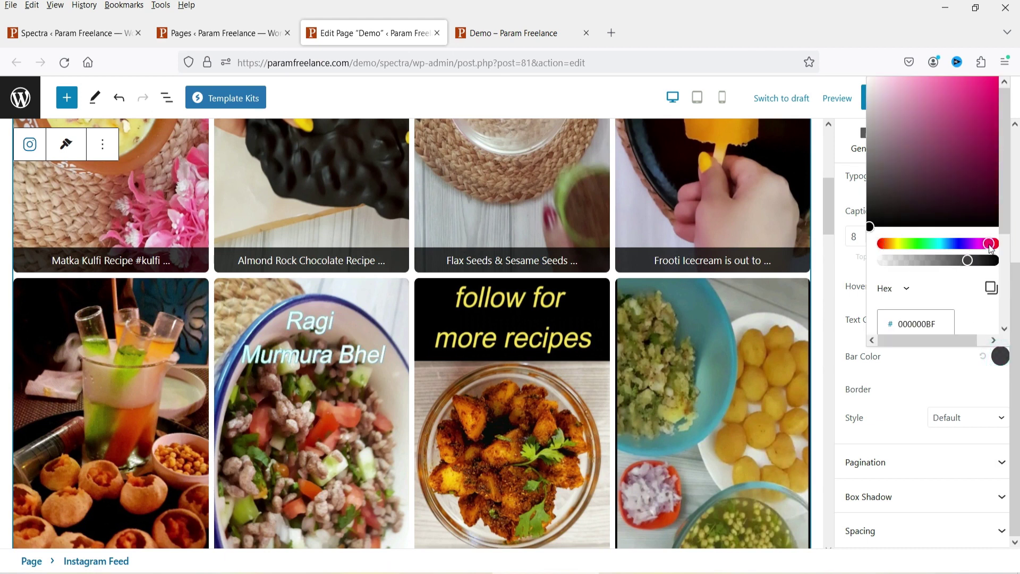
{"action": "left_click_drag", "start_coordinate": [967, 160], "coordinate": [985, 171]}
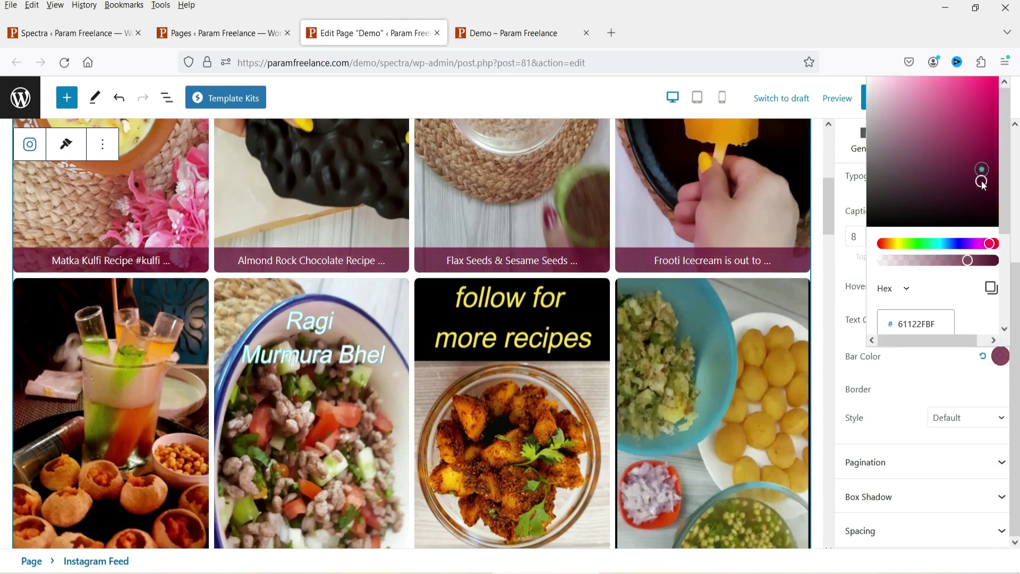
{"action": "left_click", "coordinate": [907, 385]}
Step: Set the pagination loader colour to 0170B9
{"action": "left_click", "coordinate": [900, 463]}
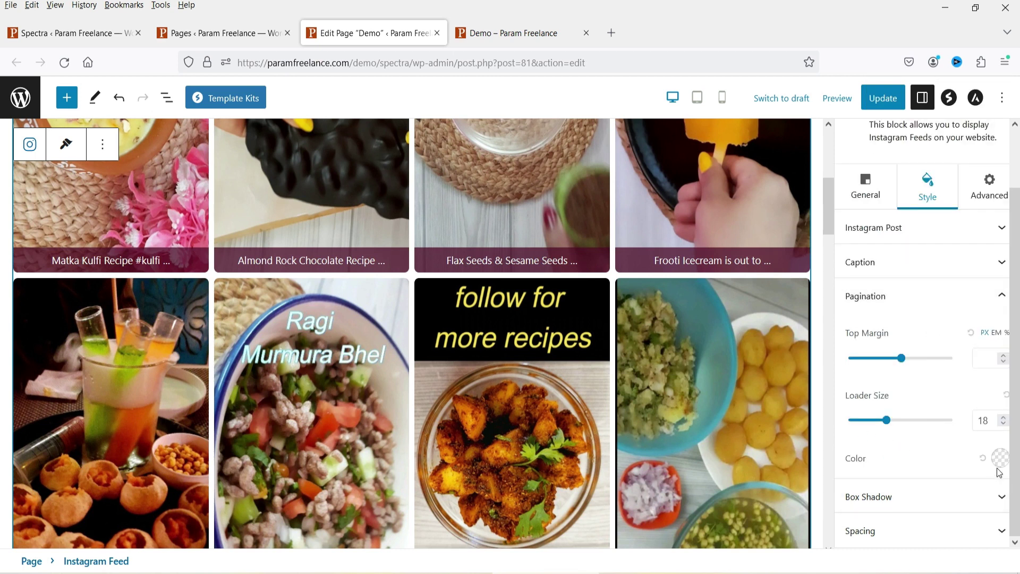
{"action": "left_click", "coordinate": [999, 466]}
{"action": "left_click", "coordinate": [887, 372]}
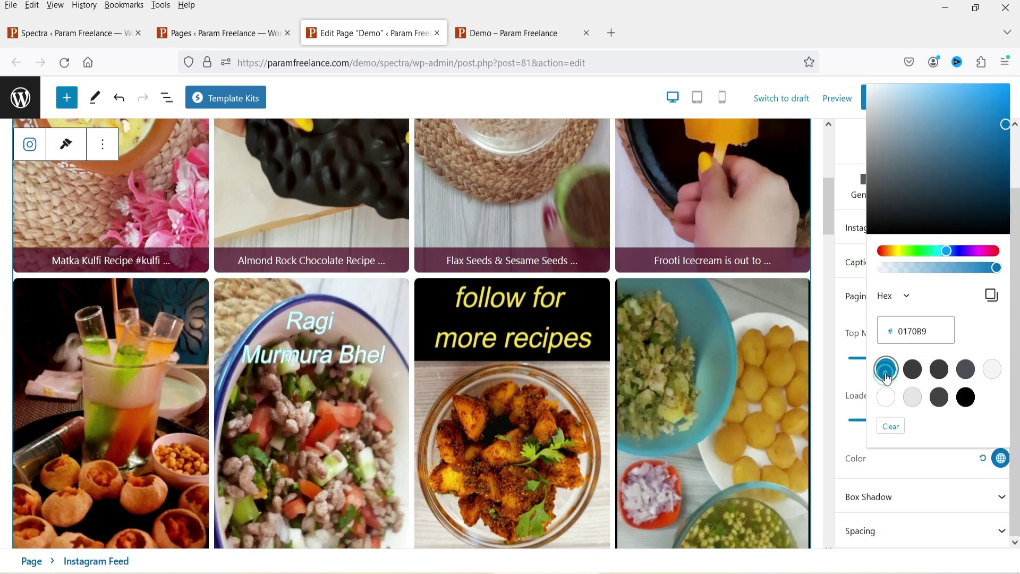
{"action": "left_click", "coordinate": [917, 471]}
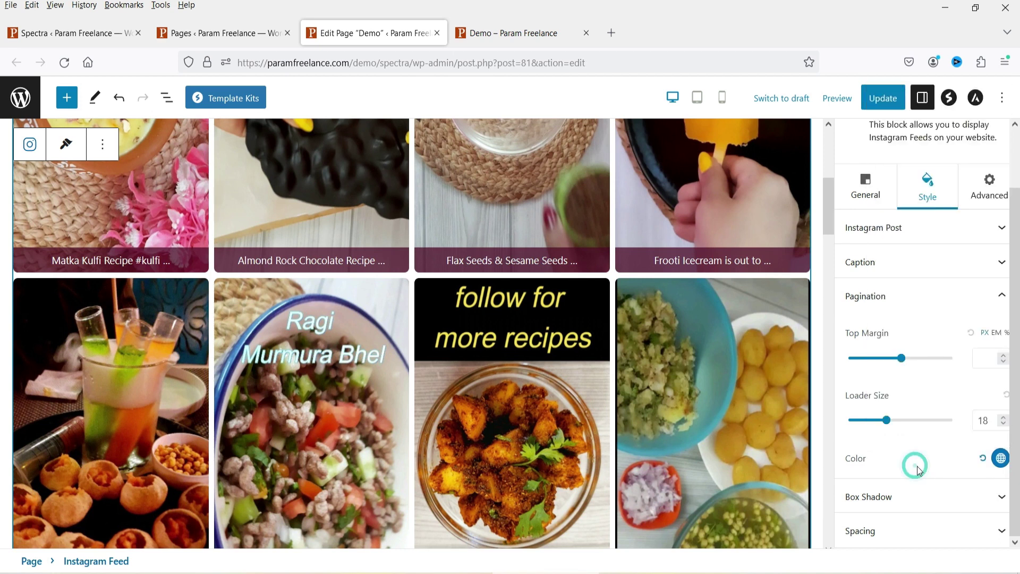
{"action": "left_click", "coordinate": [888, 496]}
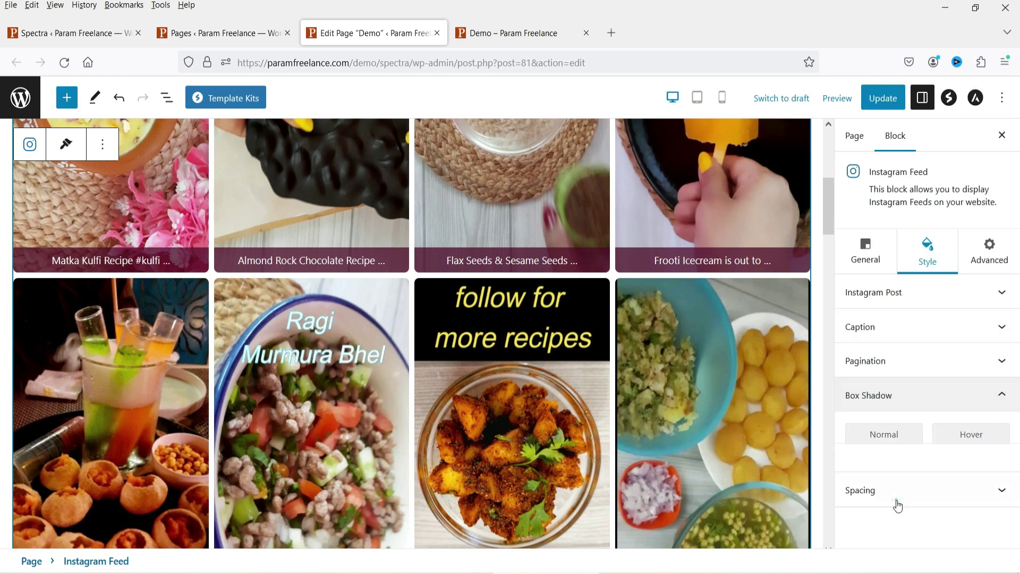
Step: Apply the second box-shadow preset (9/18/40/-10) to the feed posts
{"action": "scroll", "coordinate": [970, 395], "scroll_direction": "down", "scroll_amount": 3}
{"action": "left_click", "coordinate": [969, 374]}
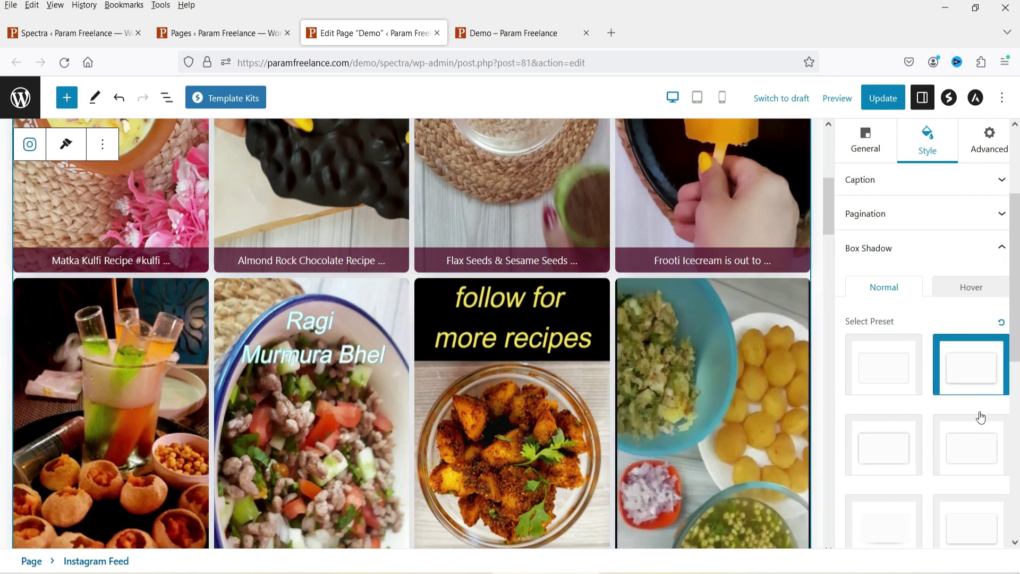
{"action": "scroll", "coordinate": [963, 433], "scroll_direction": "down", "scroll_amount": 7}
{"action": "scroll", "coordinate": [963, 434], "scroll_direction": "down", "scroll_amount": 1}
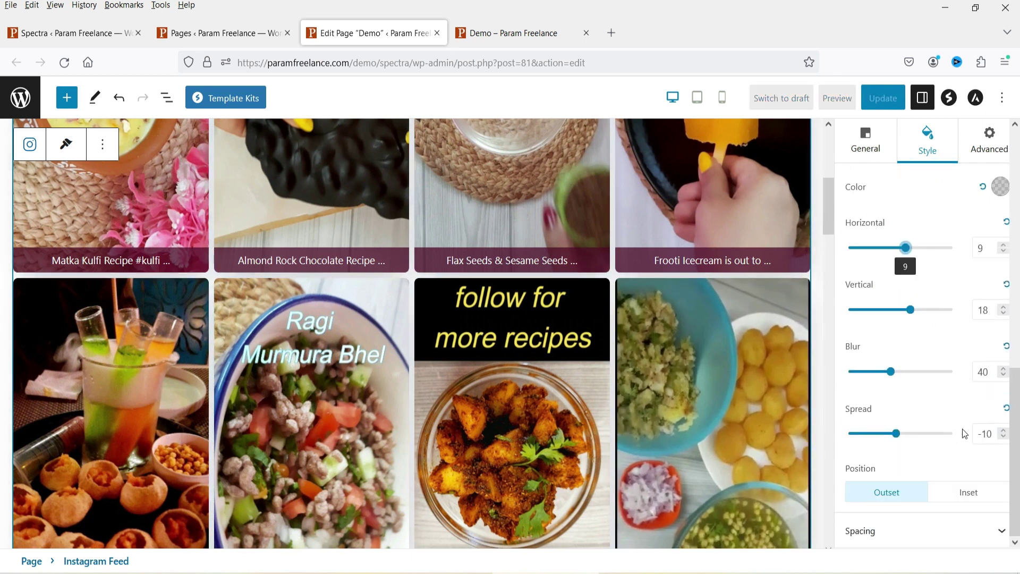
Step: Raise Gap Between Posts to 10 and update the page
{"action": "left_click", "coordinate": [912, 534]}
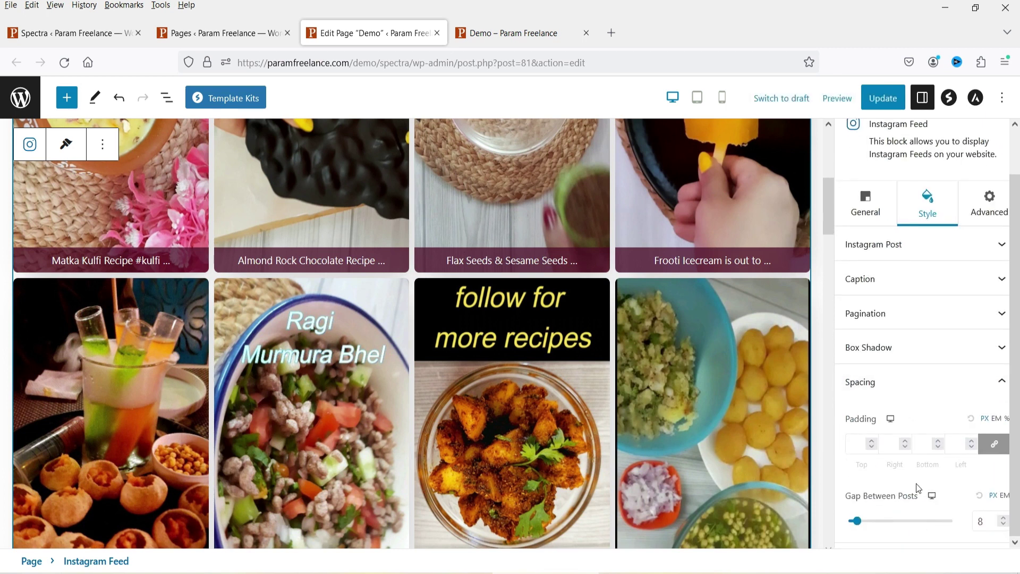
{"action": "left_click", "coordinate": [1004, 520]}
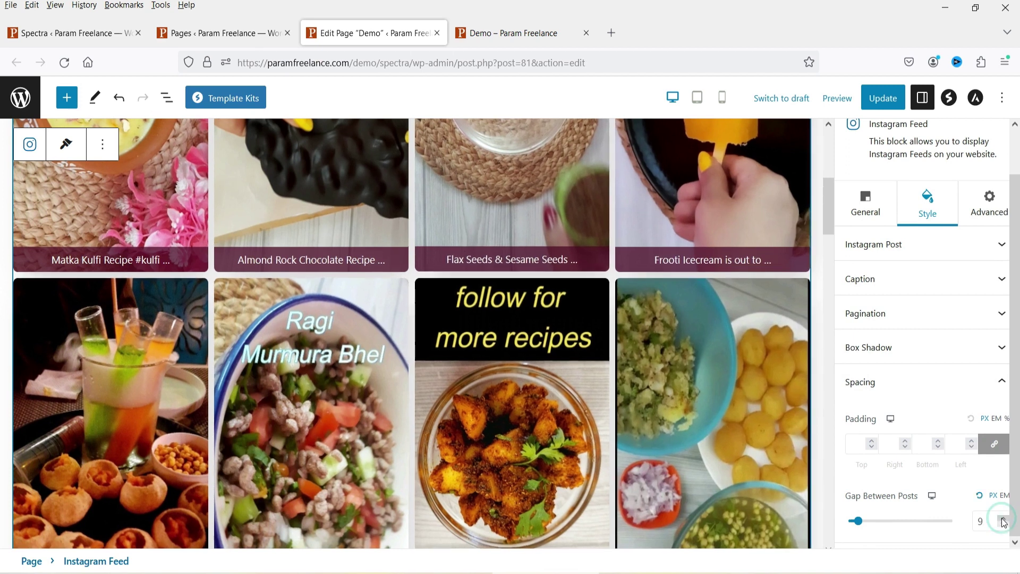
{"action": "left_click", "coordinate": [1003, 520]}
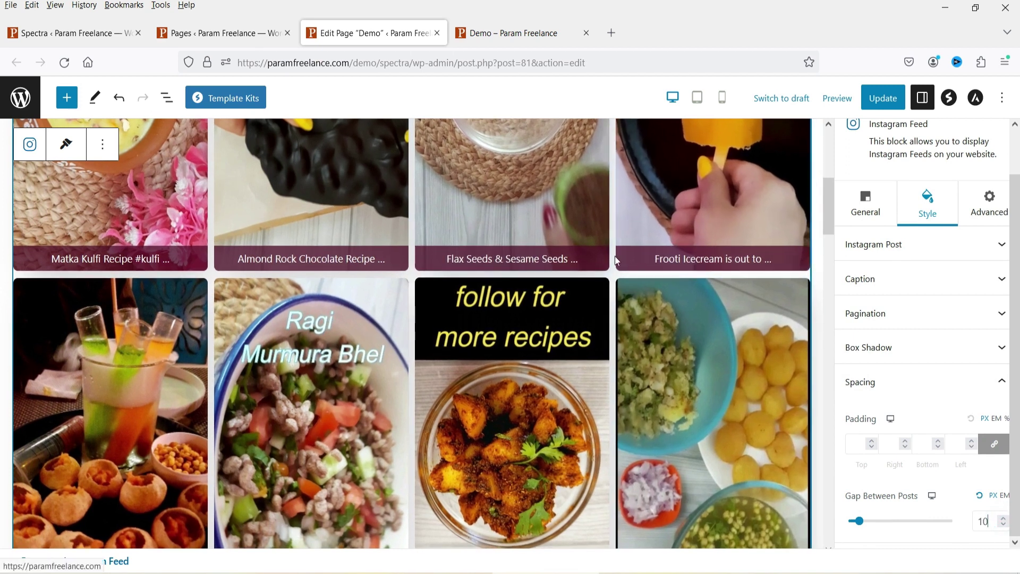
{"action": "left_click", "coordinate": [876, 99]}
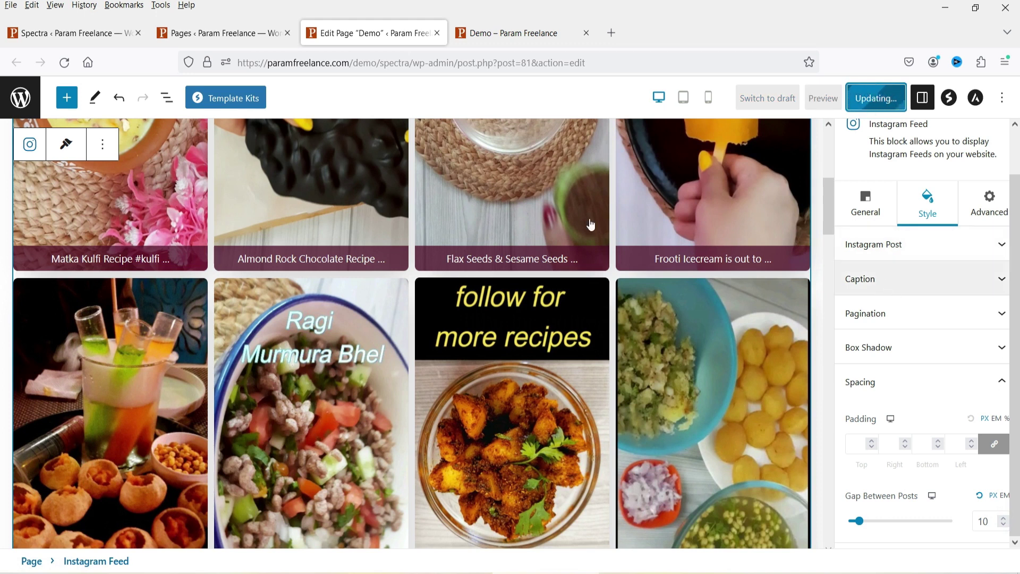
Step: Reload the live Demo page and scroll through the four-column feed with its shadowed cards
{"action": "left_click", "coordinate": [522, 33]}
{"action": "scroll", "coordinate": [66, 203], "scroll_direction": "up", "scroll_amount": 5}
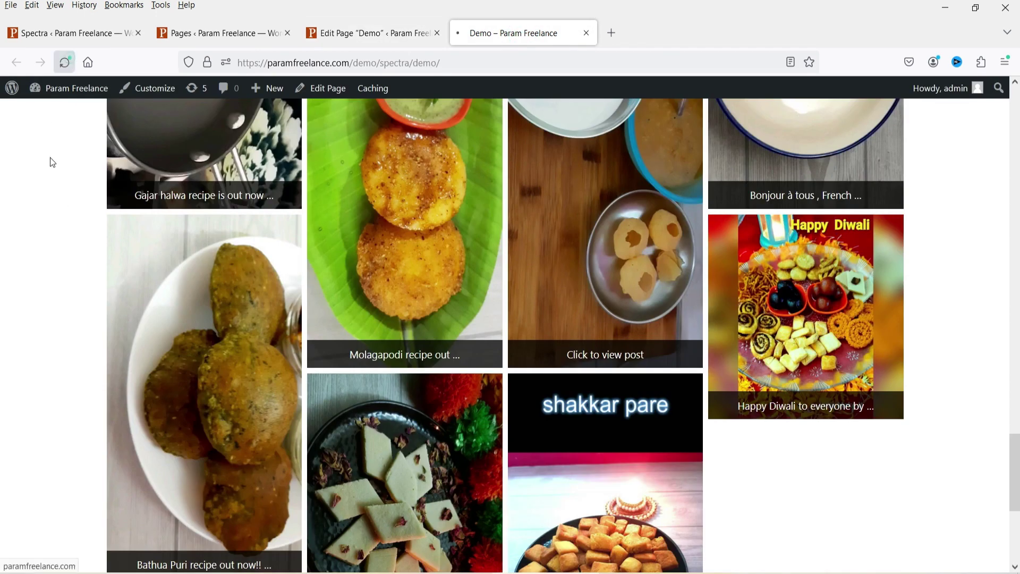
{"action": "left_click", "coordinate": [64, 62]}
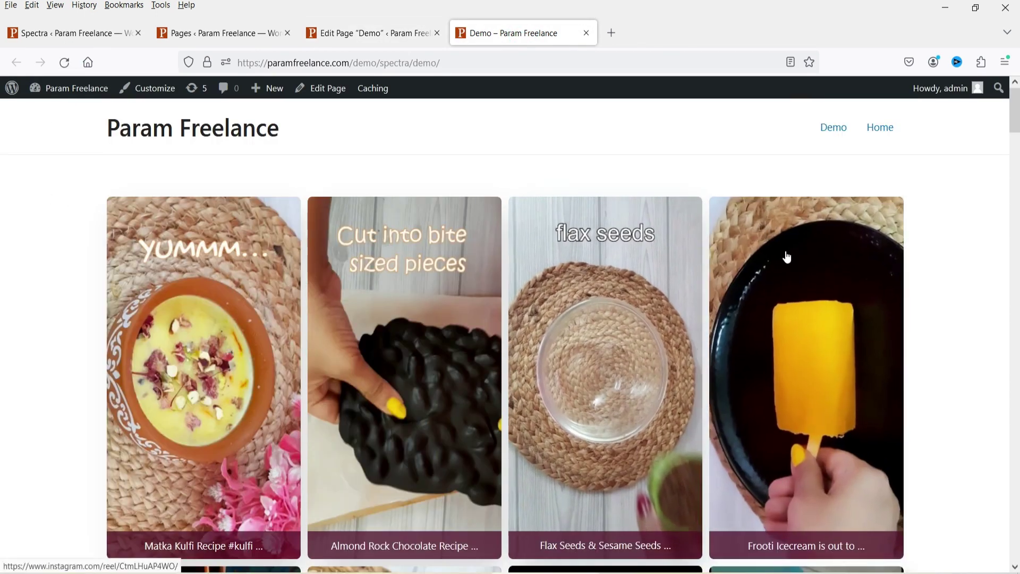
{"action": "scroll", "coordinate": [994, 262], "scroll_direction": "down", "scroll_amount": 10}
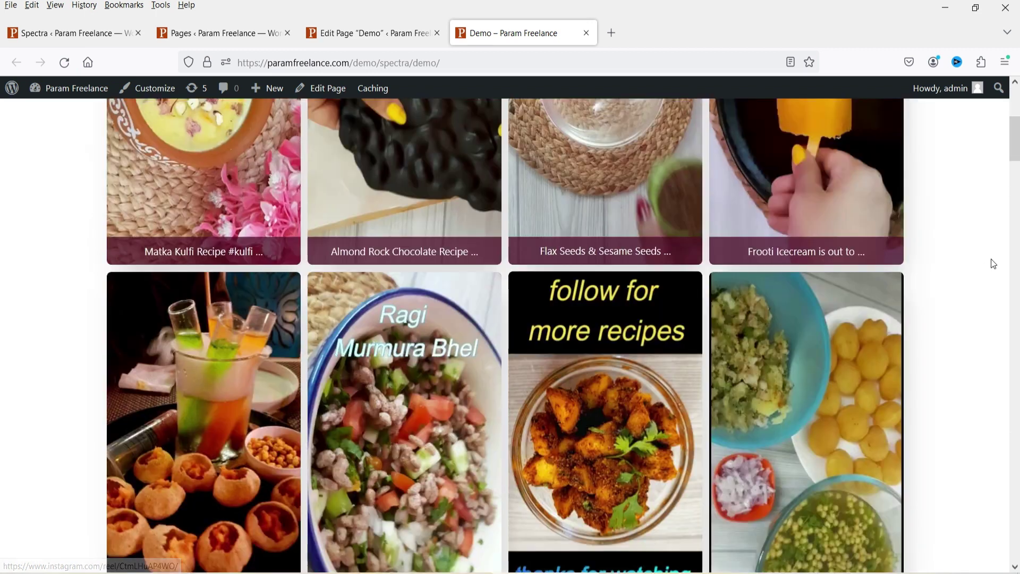
{"action": "scroll", "coordinate": [985, 247], "scroll_direction": "up", "scroll_amount": 3}
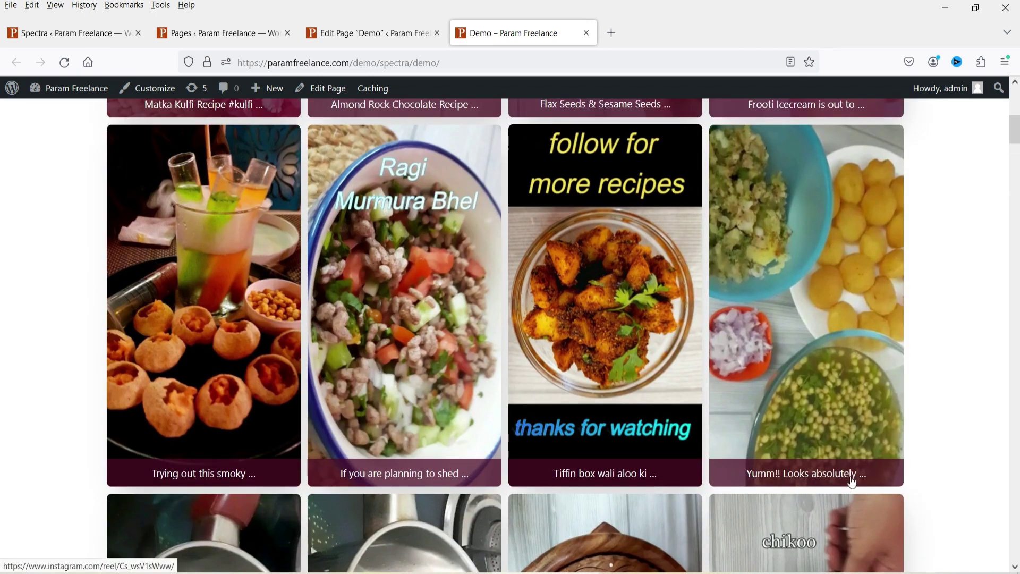
{"action": "scroll", "coordinate": [957, 350], "scroll_direction": "down", "scroll_amount": 10}
{"action": "scroll", "coordinate": [951, 329], "scroll_direction": "down", "scroll_amount": 20}
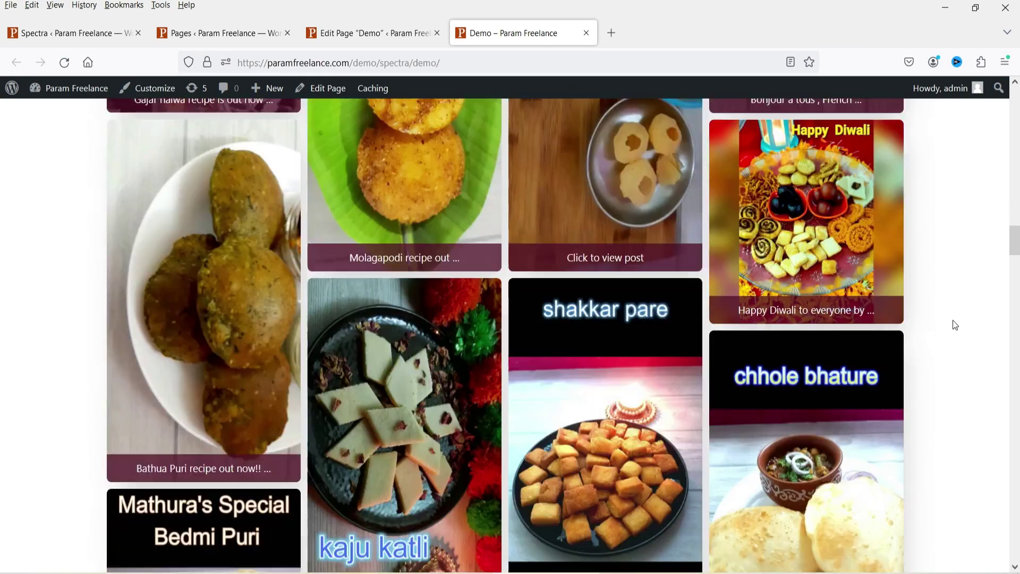
{"action": "scroll", "coordinate": [957, 324], "scroll_direction": "down", "scroll_amount": 20}
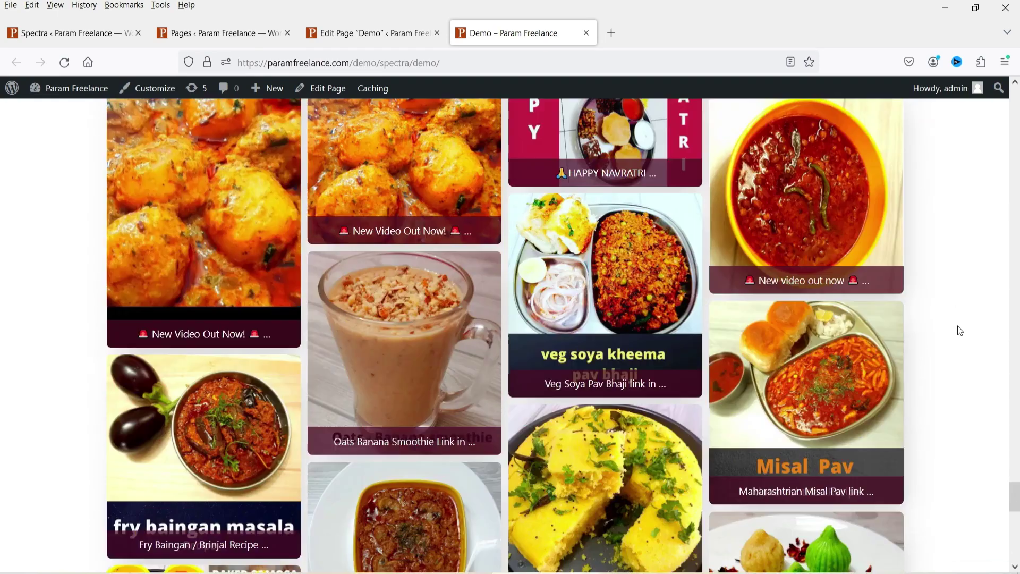
Step: Change the feed's Pagination Type to a Load More button and update the page
{"action": "scroll", "coordinate": [958, 327], "scroll_direction": "down", "scroll_amount": 5}
{"action": "left_click", "coordinate": [391, 33]}
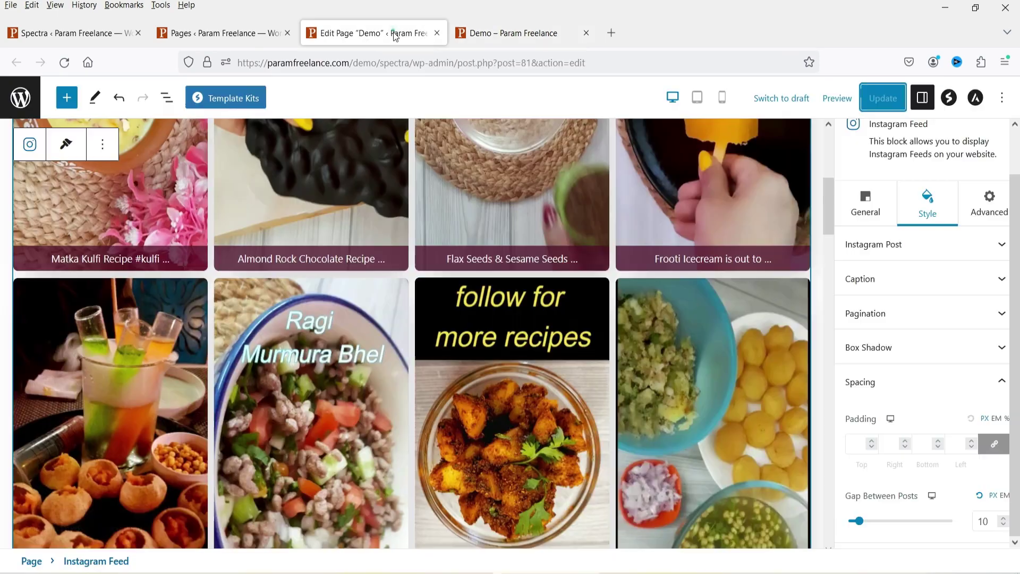
{"action": "left_click", "coordinate": [867, 224]}
{"action": "scroll", "coordinate": [925, 372], "scroll_direction": "down", "scroll_amount": 1}
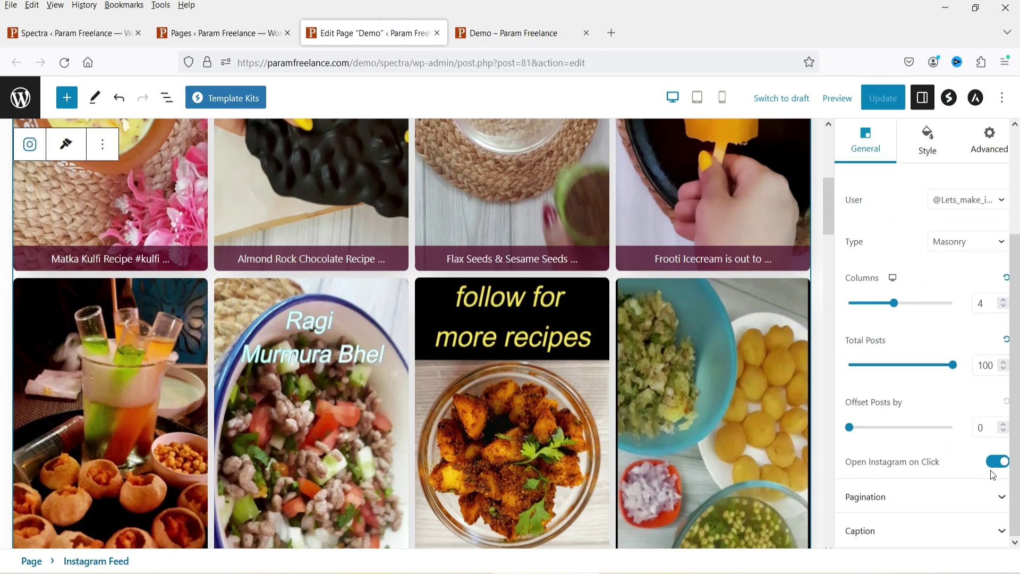
{"action": "left_click", "coordinate": [922, 496]}
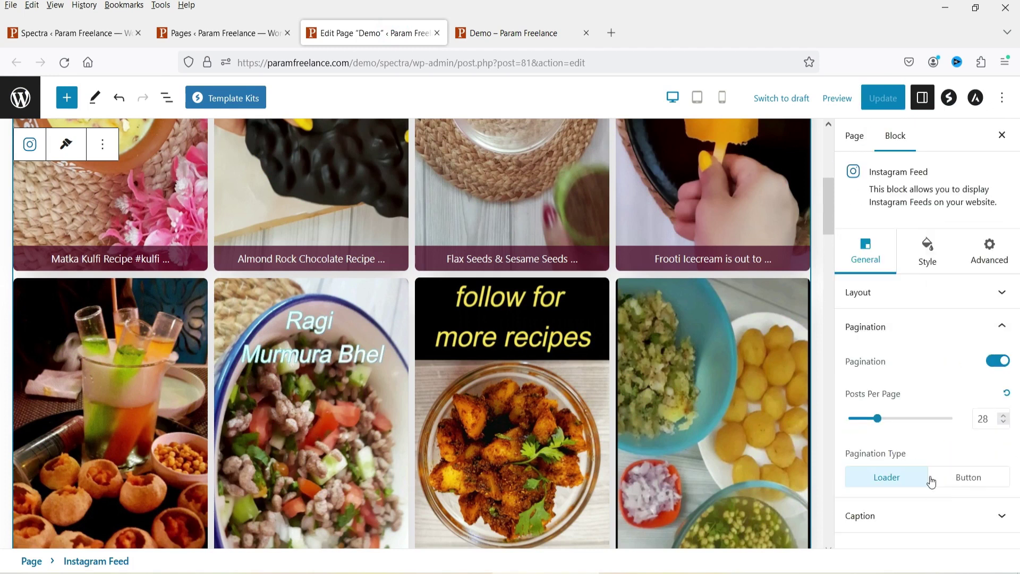
{"action": "left_click", "coordinate": [983, 479]}
{"action": "scroll", "coordinate": [909, 425], "scroll_direction": "down", "scroll_amount": 1}
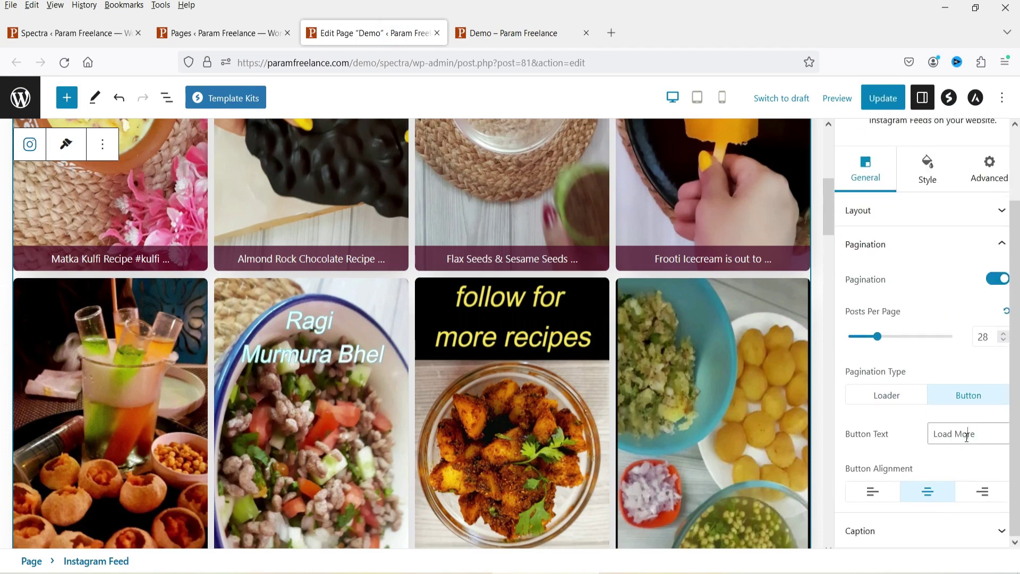
{"action": "left_click", "coordinate": [879, 99]}
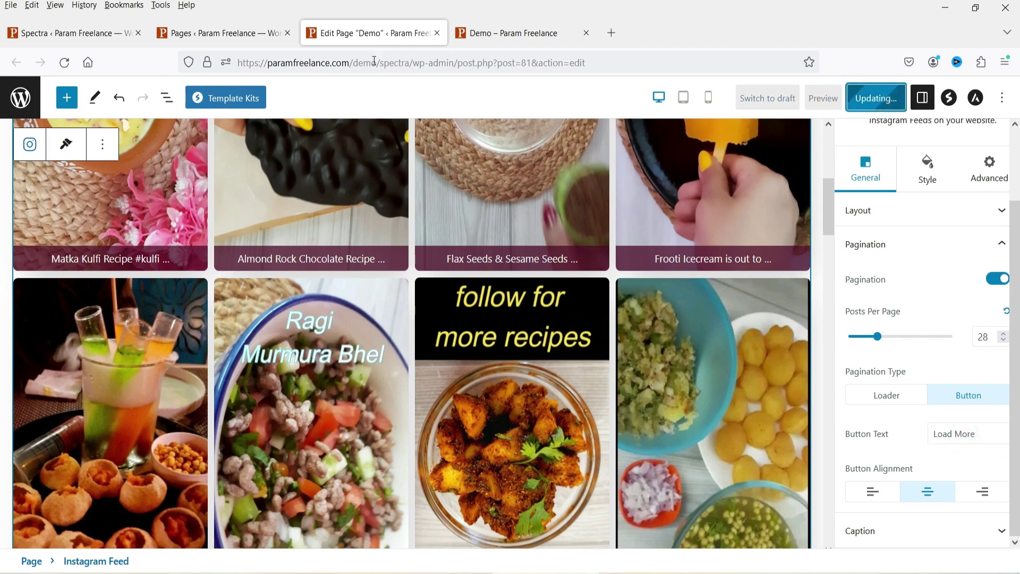
Step: Reload the live Demo page to check the Load More pagination
{"action": "left_click", "coordinate": [525, 32]}
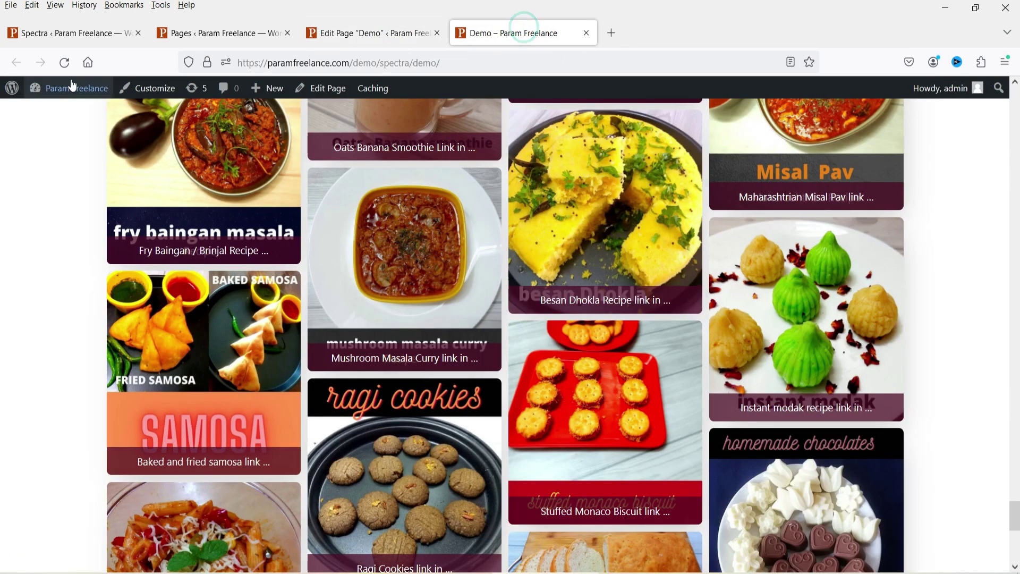
{"action": "left_click", "coordinate": [65, 62]}
{"action": "scroll", "coordinate": [21, 273], "scroll_direction": "down", "scroll_amount": 20}
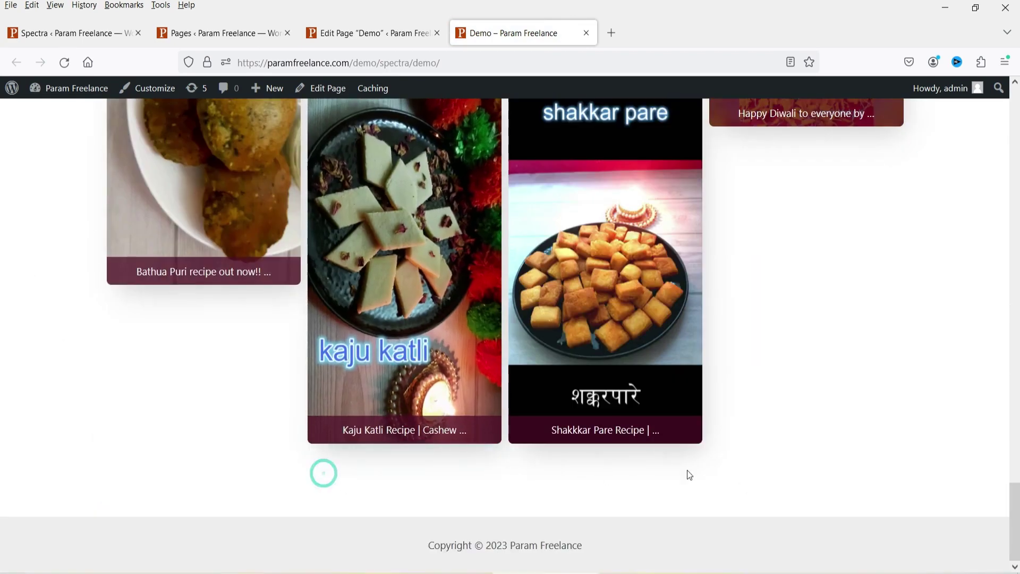
{"action": "scroll", "coordinate": [672, 468], "scroll_direction": "up", "scroll_amount": 7}
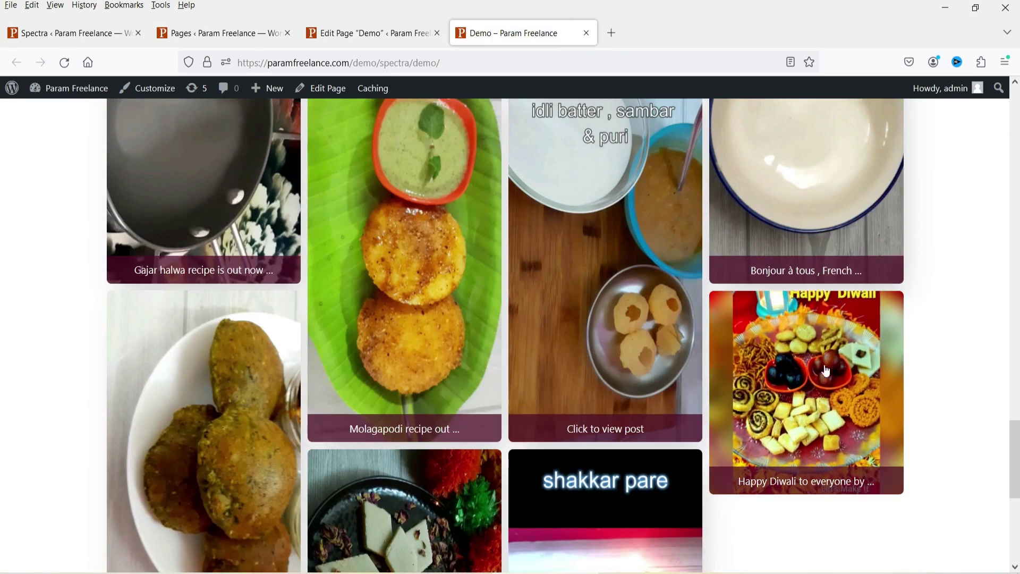
Step: Update the page again and bring up the feed's Advanced settings
{"action": "left_click", "coordinate": [366, 33]}
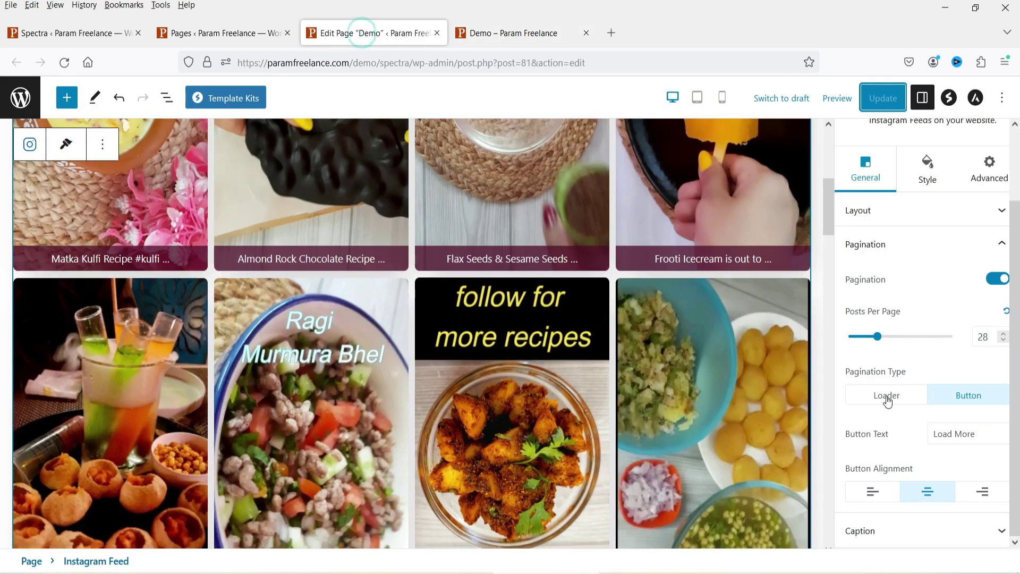
{"action": "left_click", "coordinate": [883, 98]}
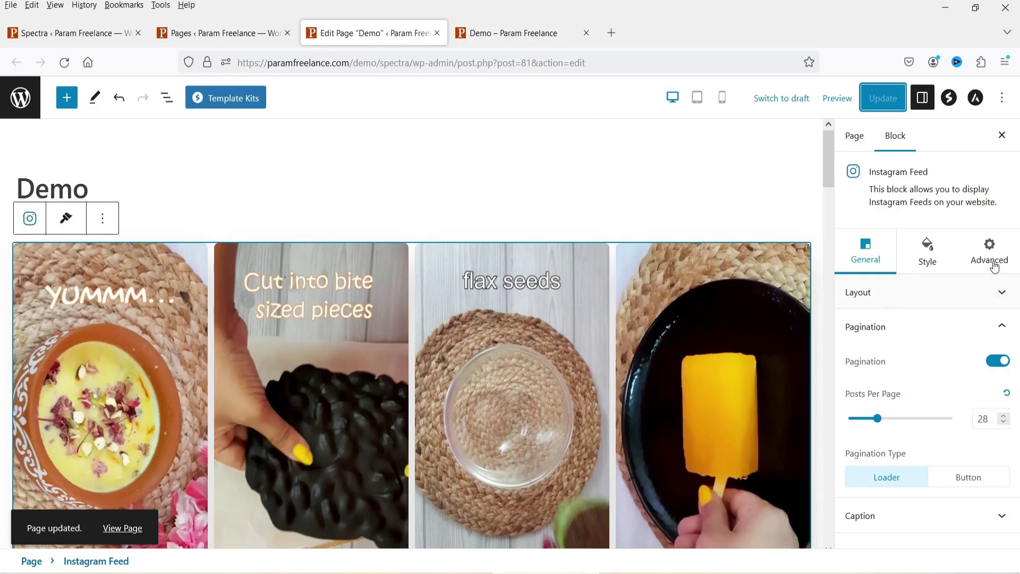
{"action": "left_click", "coordinate": [990, 254]}
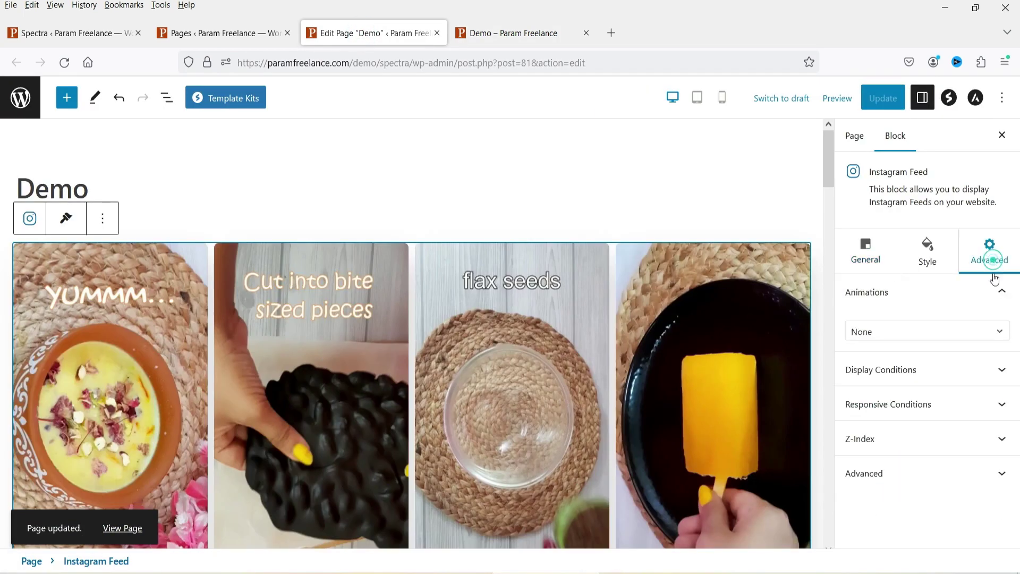
Step: Try Fade Up and Fade Left entrance animations, then set Animation to None
{"action": "left_click", "coordinate": [921, 343]}
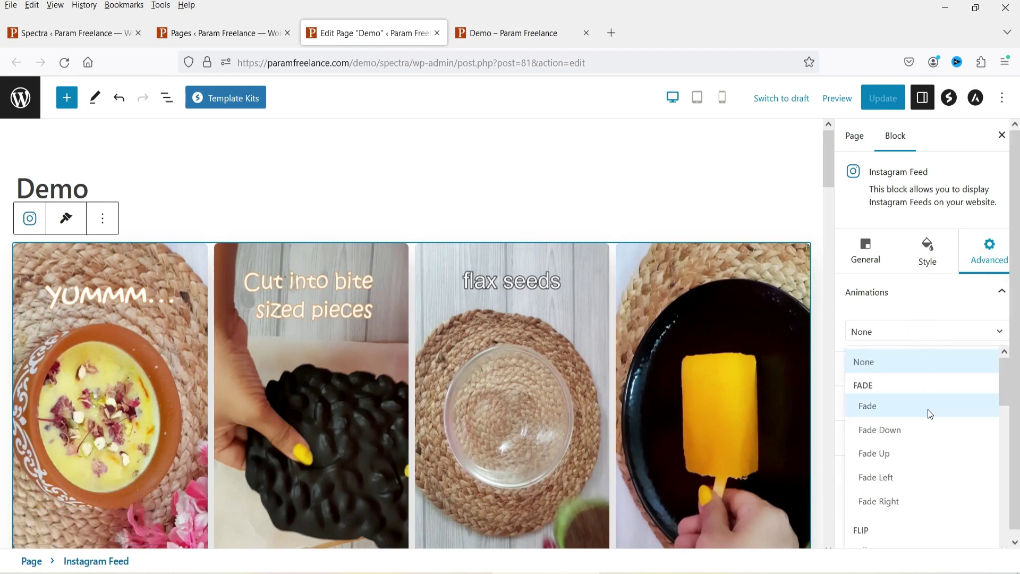
{"action": "left_click", "coordinate": [928, 452]}
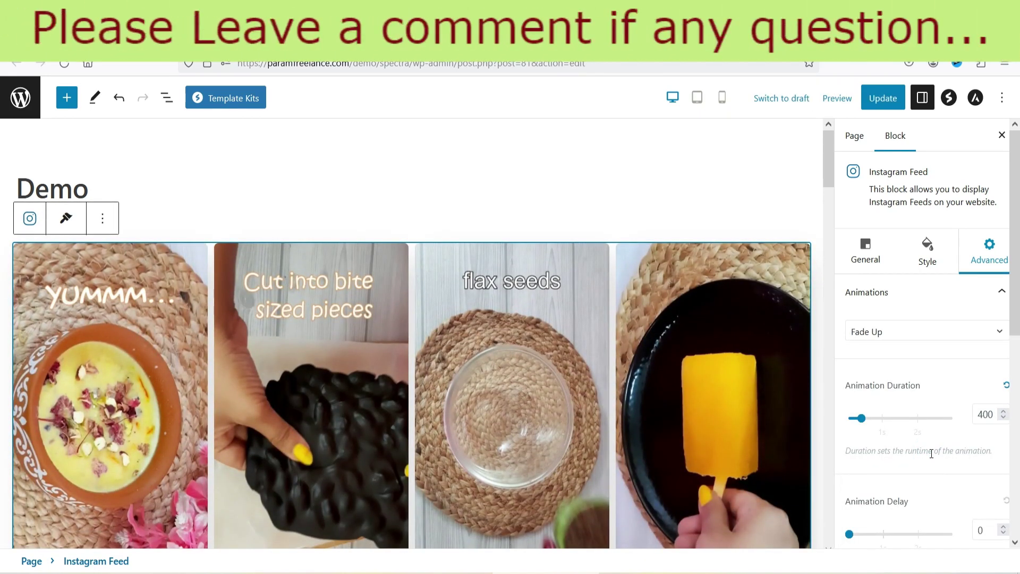
{"action": "left_click", "coordinate": [937, 337]}
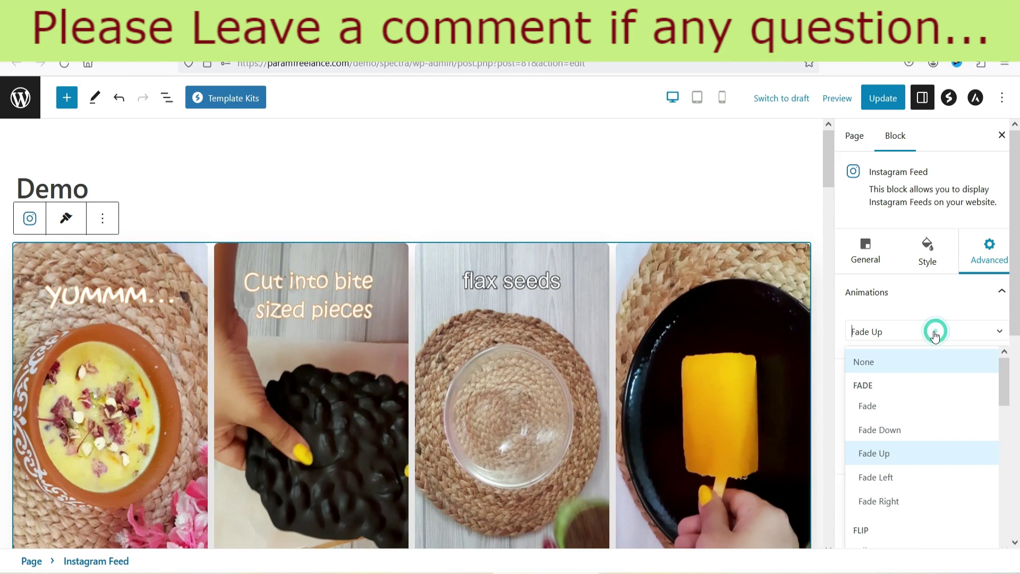
{"action": "left_click", "coordinate": [927, 475]}
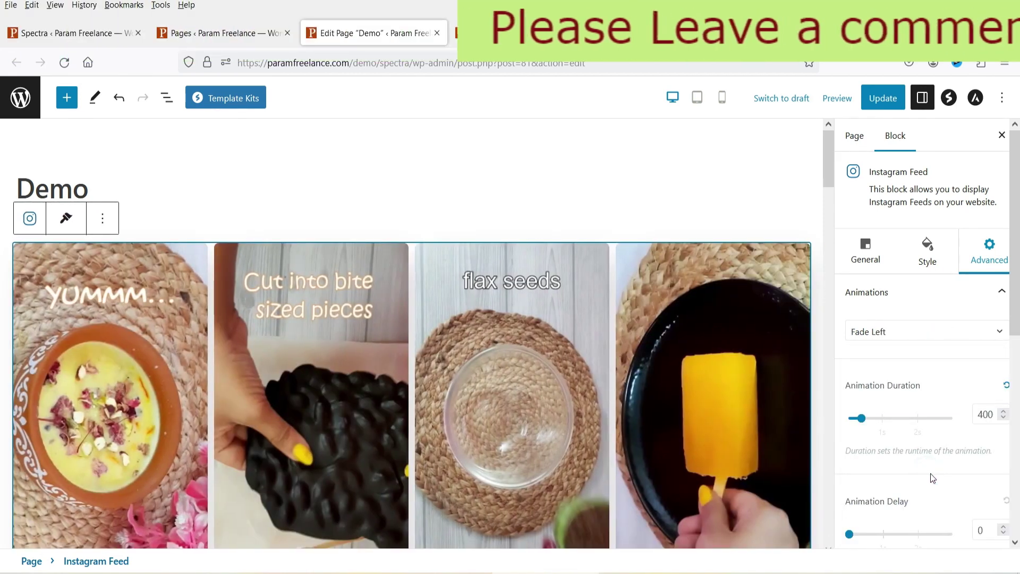
{"action": "left_click", "coordinate": [914, 337]}
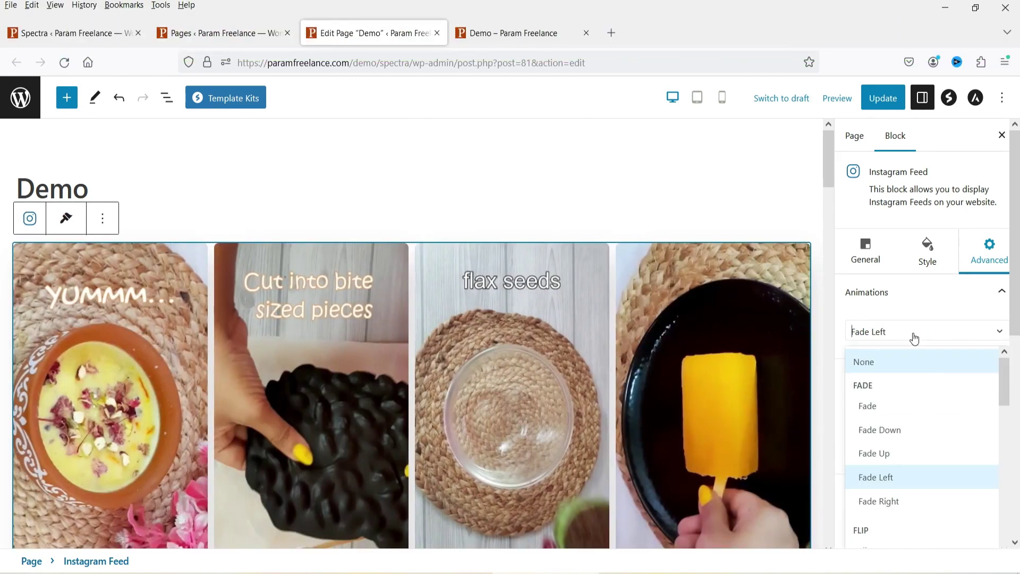
{"action": "left_click", "coordinate": [897, 371]}
{"action": "left_click", "coordinate": [945, 368]}
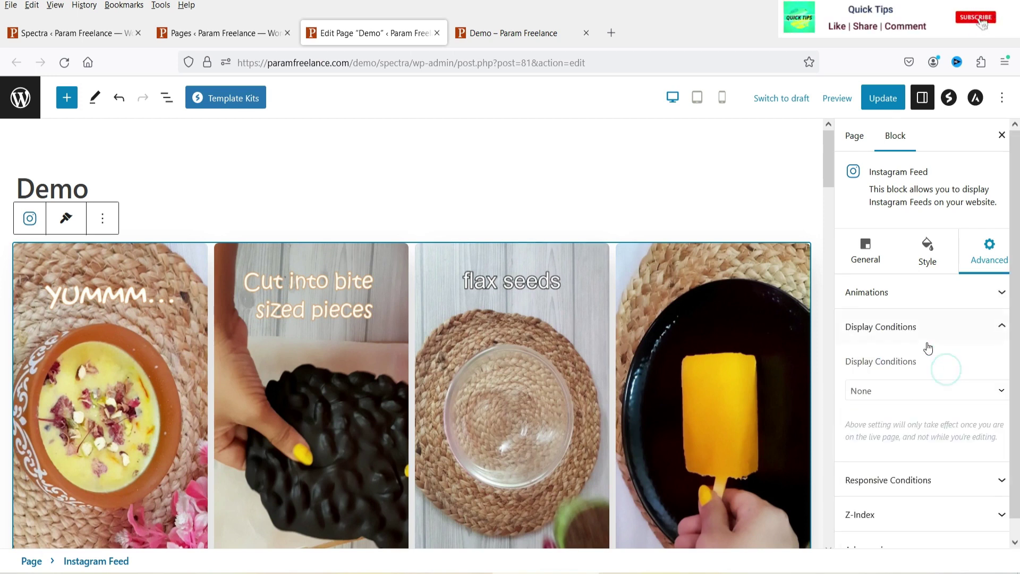
Step: Add a Browser display condition that hides the feed in Mozilla Firefox
{"action": "left_click", "coordinate": [898, 375]}
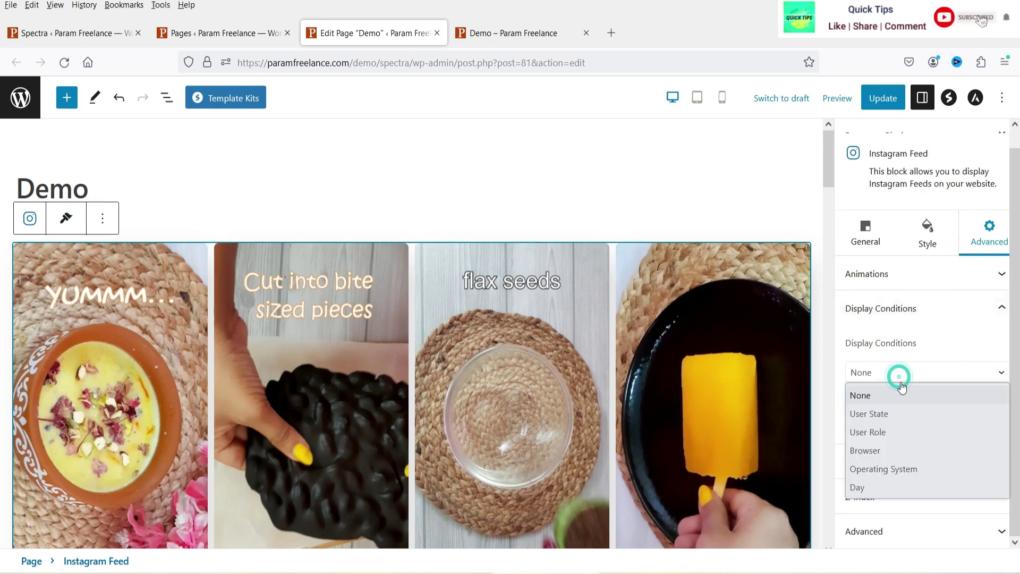
{"action": "left_click", "coordinate": [911, 449]}
{"action": "left_click", "coordinate": [902, 434]}
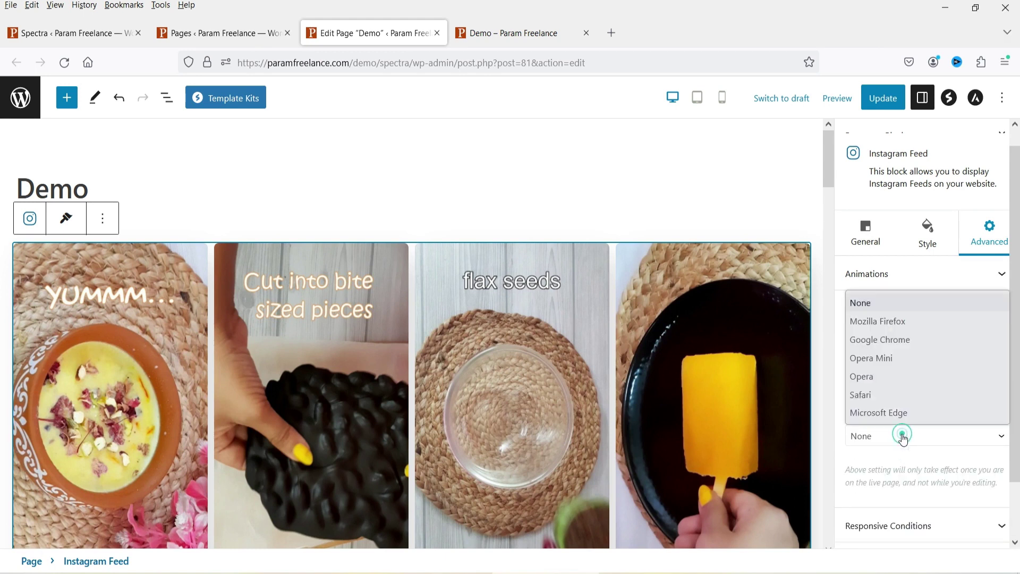
{"action": "left_click", "coordinate": [898, 330]}
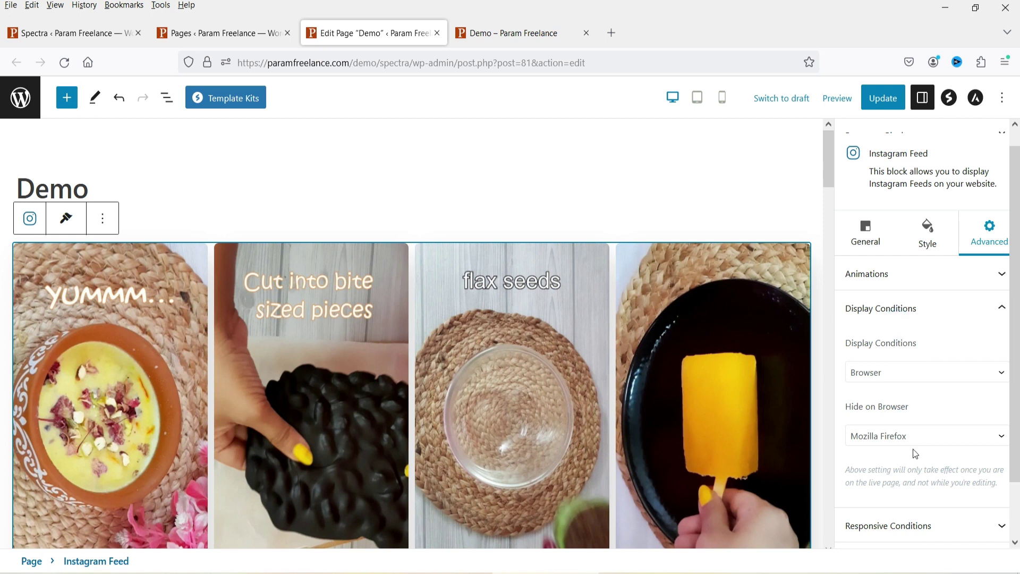
Step: Reset the display condition to None and try a Hide toggle under Responsive Conditions
{"action": "left_click", "coordinate": [897, 372]}
{"action": "left_click", "coordinate": [883, 396]}
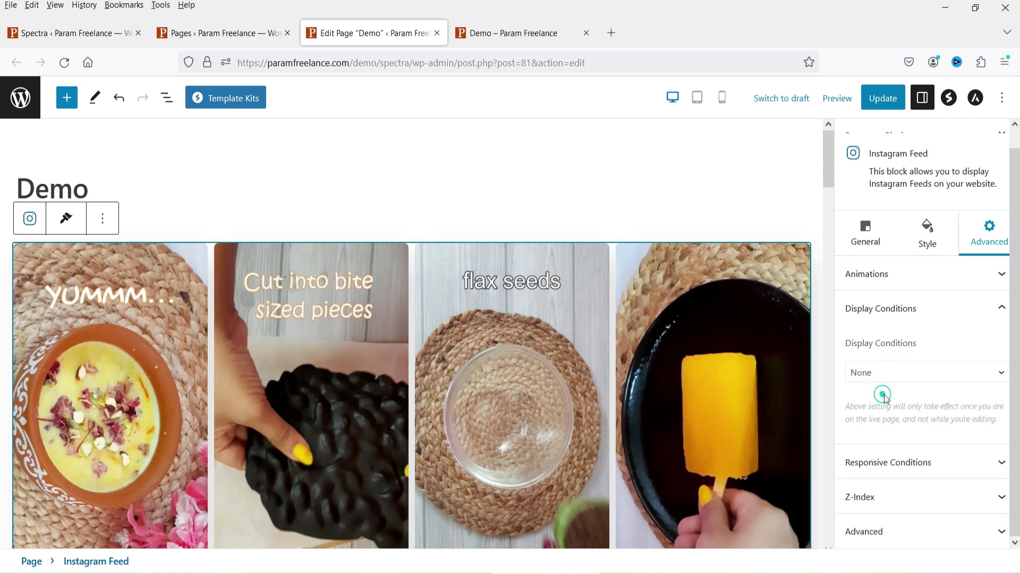
{"action": "left_click", "coordinate": [901, 462]}
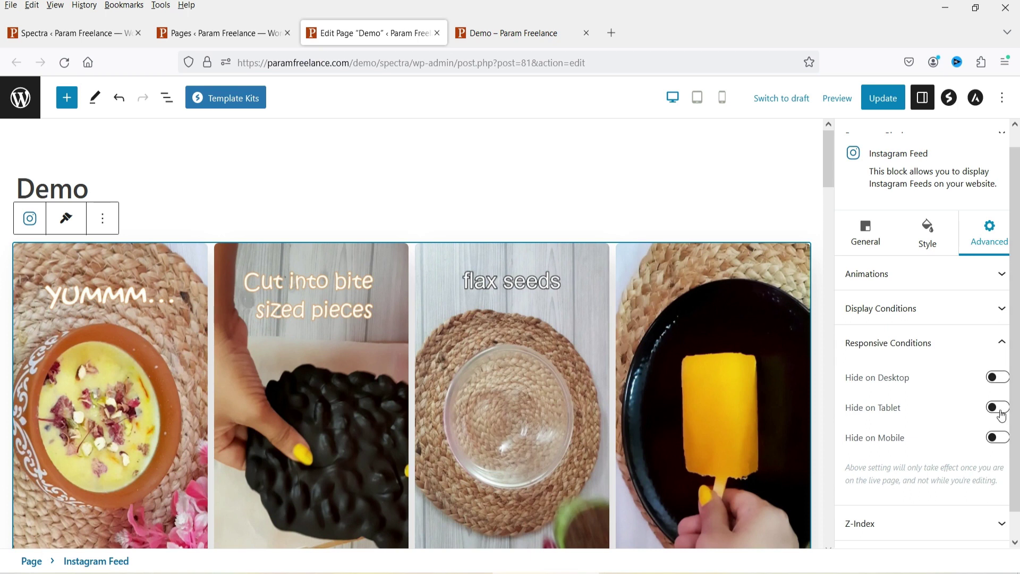
{"action": "left_click", "coordinate": [999, 438]}
Step: In Tablet preview, select the Instagram Feed block and show its General > Layout settings
{"action": "left_click", "coordinate": [698, 98]}
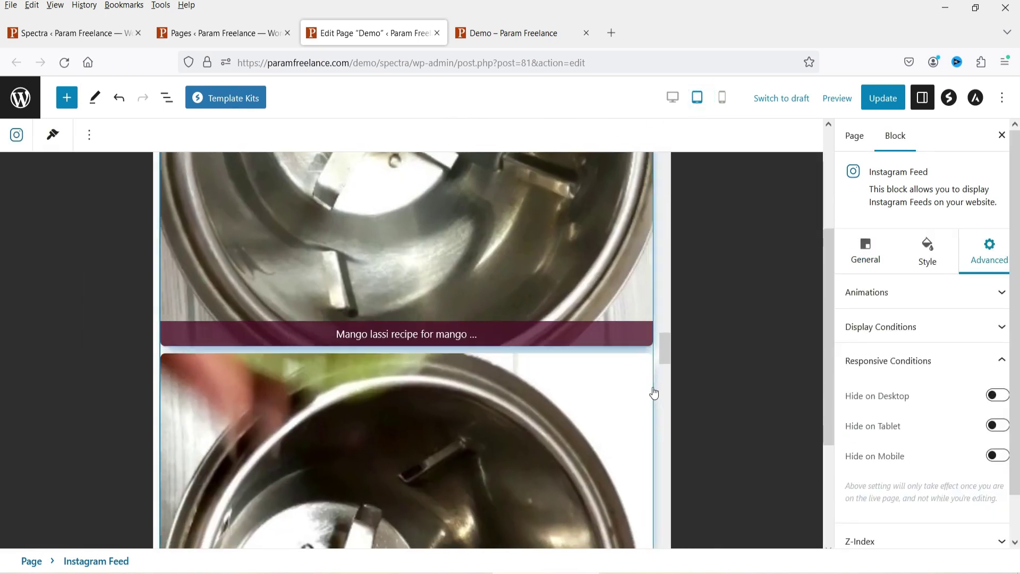
{"action": "left_click_drag", "start_coordinate": [664, 349], "coordinate": [679, 162]}
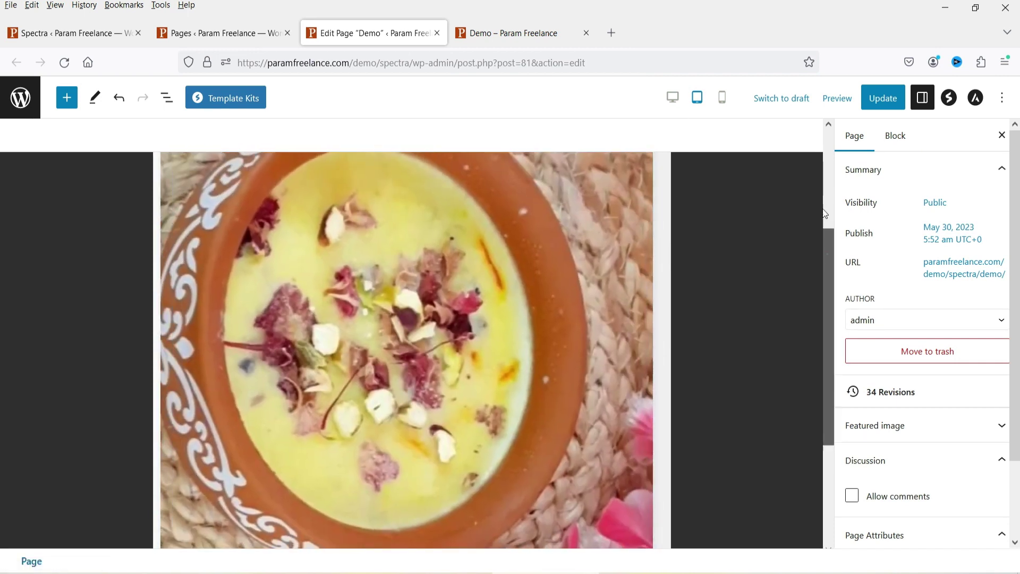
{"action": "left_click_drag", "start_coordinate": [827, 255], "coordinate": [828, 154]}
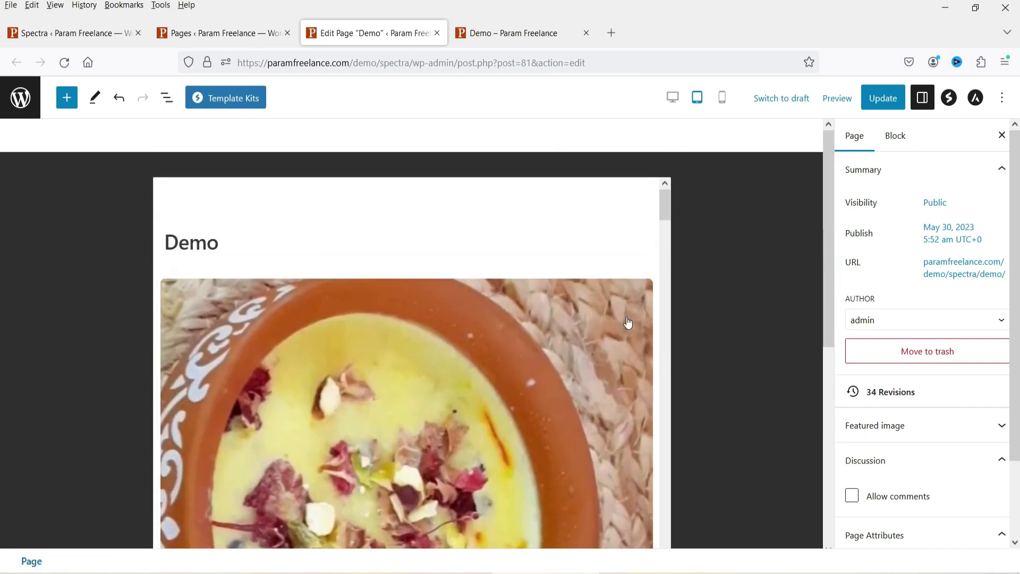
{"action": "left_click", "coordinate": [624, 322]}
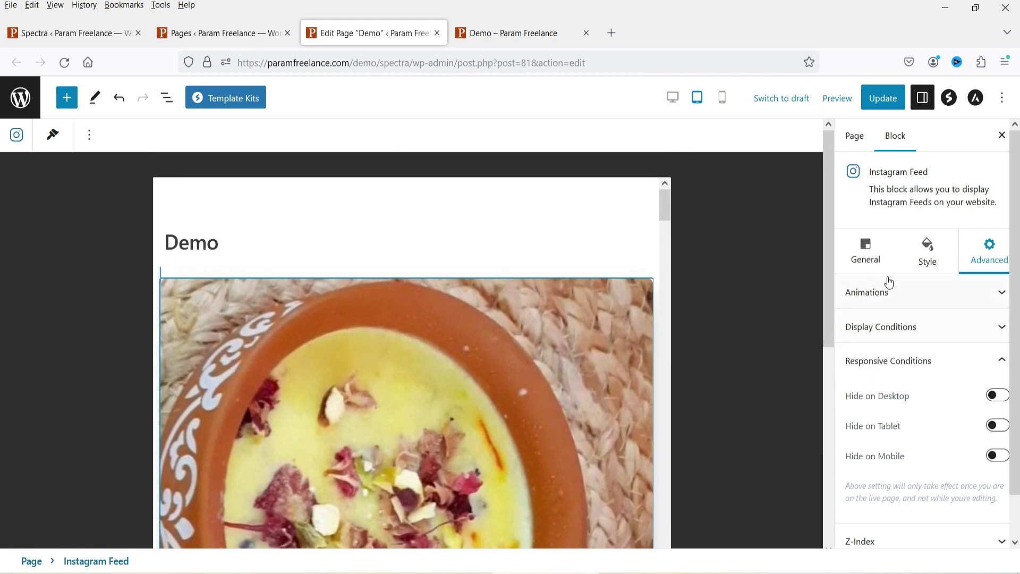
{"action": "left_click", "coordinate": [866, 253]}
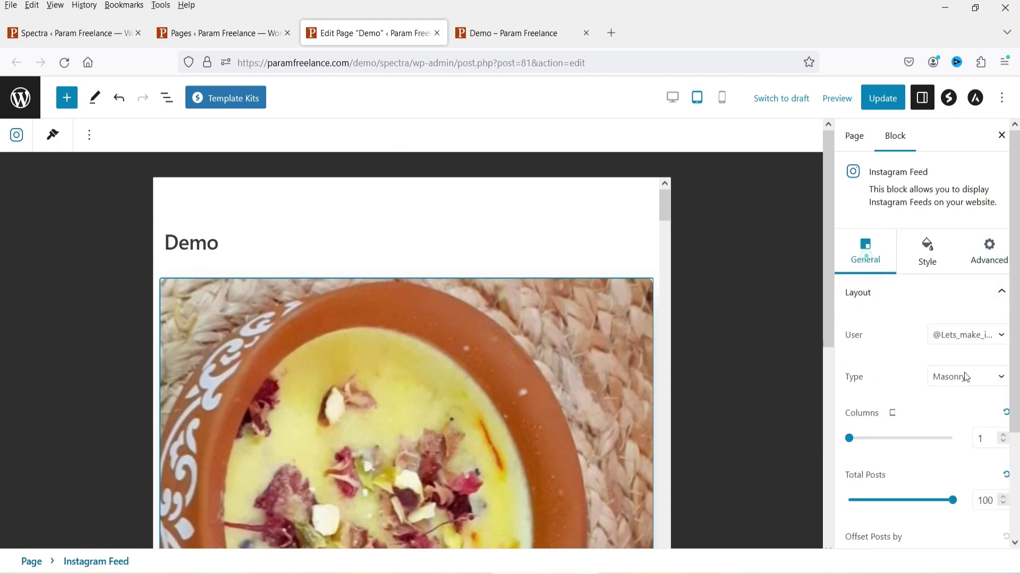
Step: Raise the tablet Columns to 3, then switch to Mobile preview
{"action": "left_click", "coordinate": [1004, 437]}
{"action": "left_click", "coordinate": [1004, 437]}
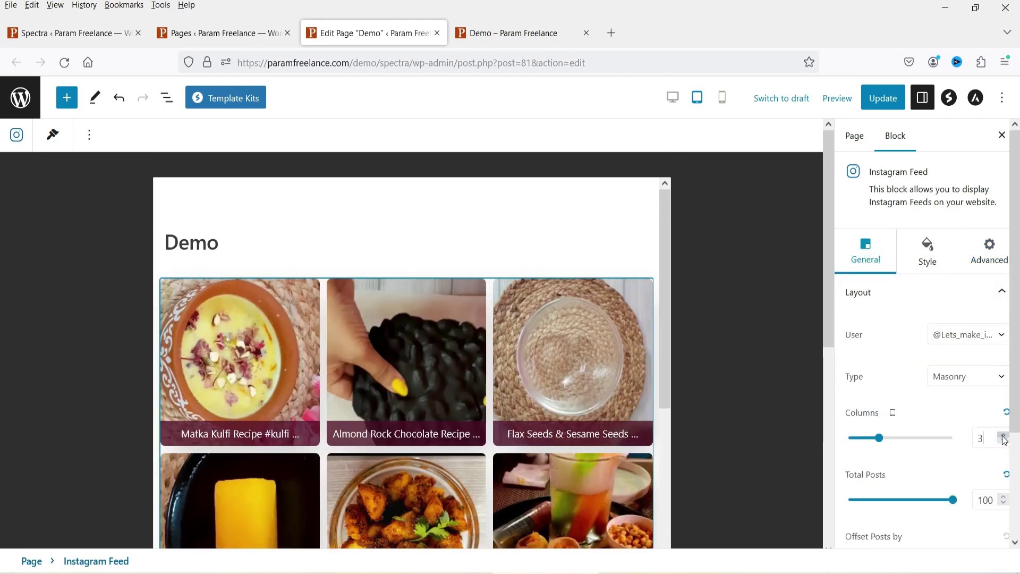
{"action": "scroll", "coordinate": [557, 378], "scroll_direction": "down", "scroll_amount": 15}
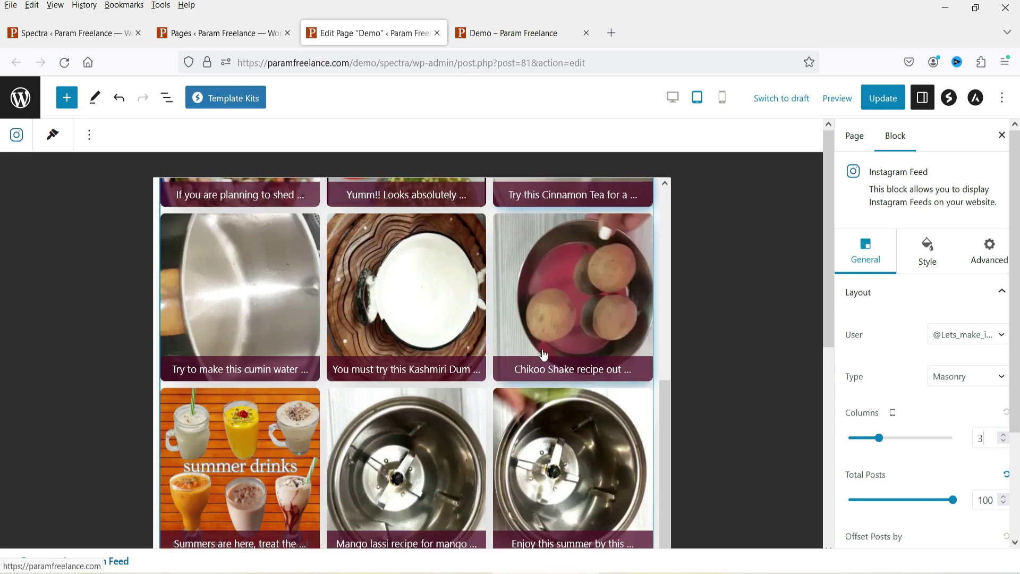
{"action": "scroll", "coordinate": [557, 377], "scroll_direction": "down", "scroll_amount": 8}
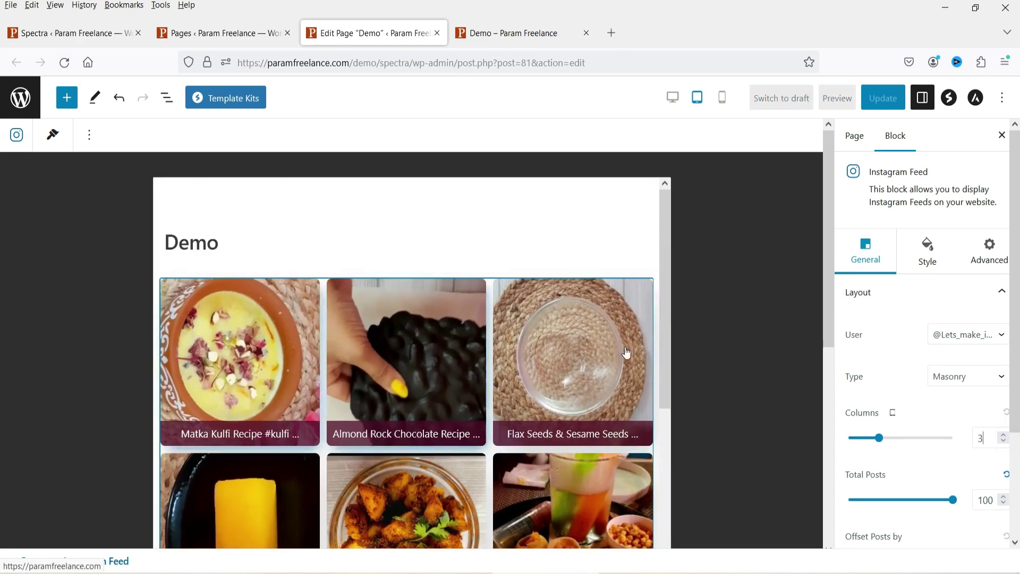
{"action": "left_click", "coordinate": [721, 100]}
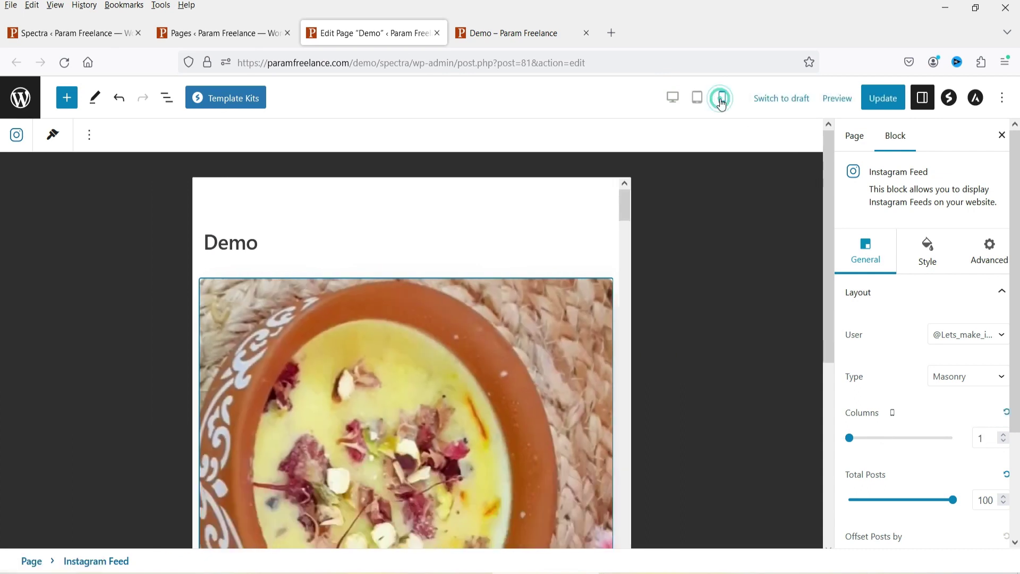
Step: Set the feed to 2 columns in Mobile preview and close the block settings
{"action": "scroll", "coordinate": [399, 347], "scroll_direction": "down", "scroll_amount": 10}
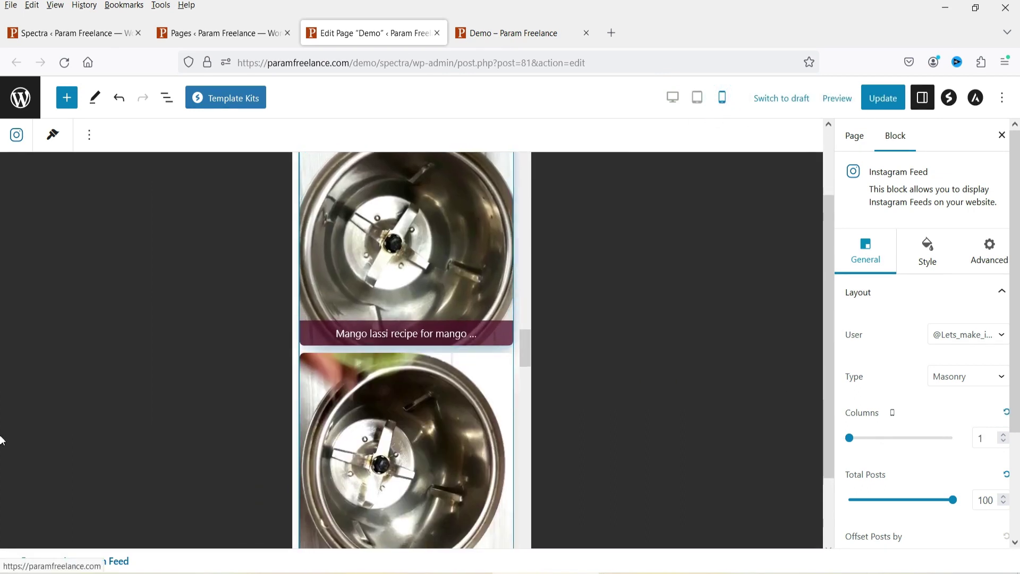
{"action": "left_click", "coordinate": [1004, 435]}
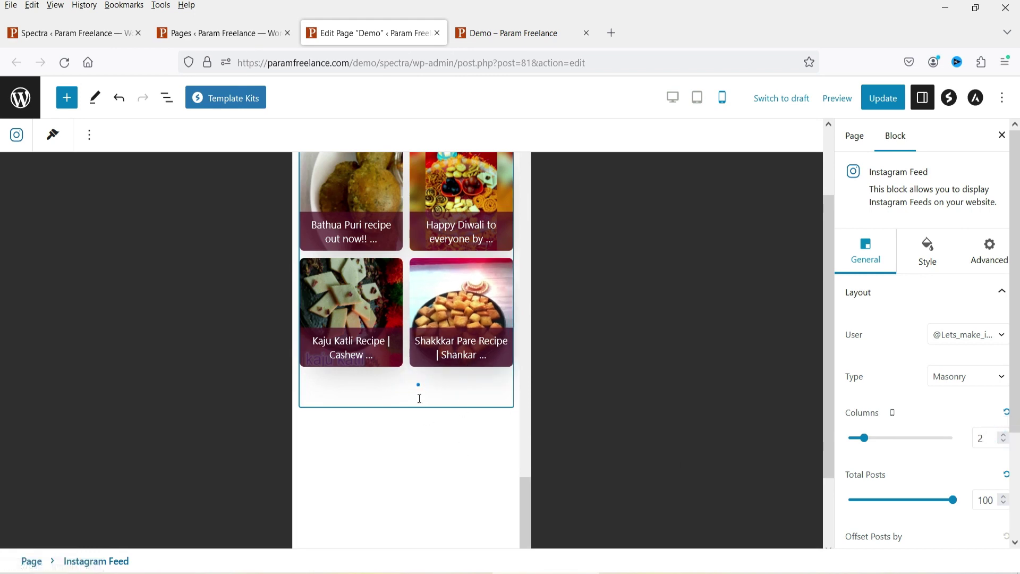
{"action": "scroll", "coordinate": [471, 319], "scroll_direction": "up", "scroll_amount": 15}
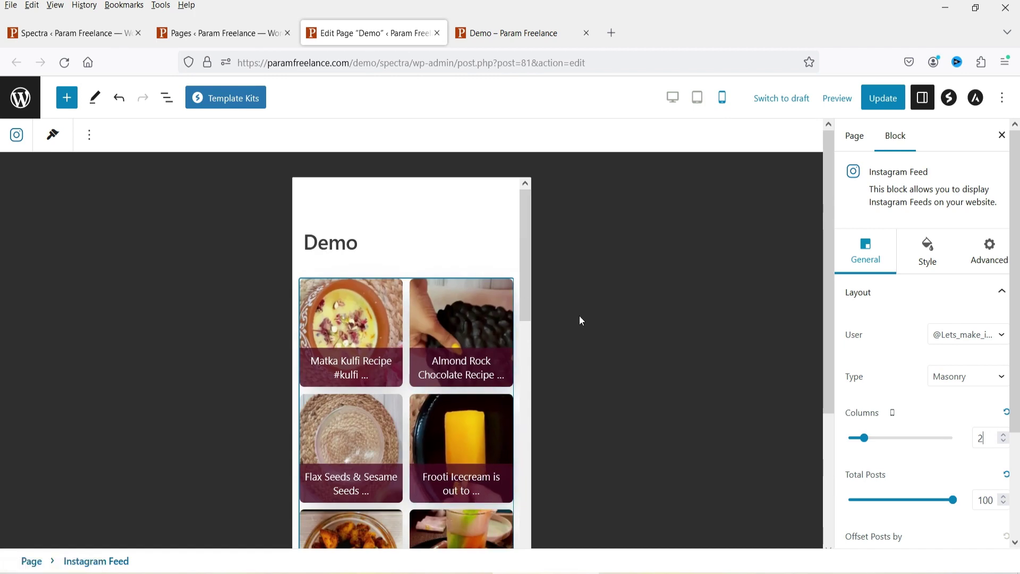
{"action": "left_click", "coordinate": [1002, 136]}
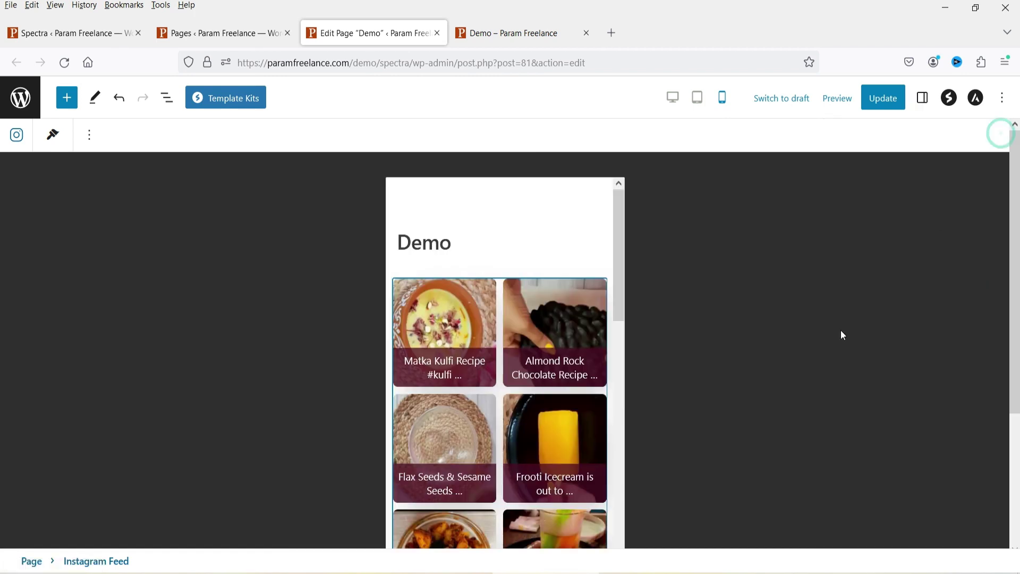
Step: Review the feed in Tablet and Desktop previews, then Update the page
{"action": "scroll", "coordinate": [785, 315], "scroll_direction": "down", "scroll_amount": 4}
{"action": "scroll", "coordinate": [785, 324], "scroll_direction": "up", "scroll_amount": 4}
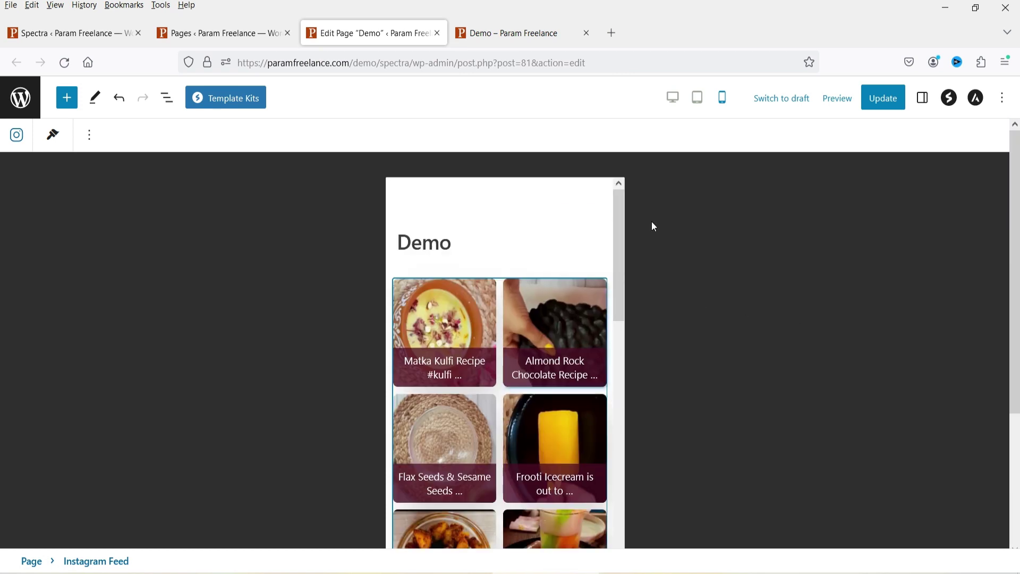
{"action": "left_click", "coordinate": [699, 98]}
{"action": "scroll", "coordinate": [898, 308], "scroll_direction": "down", "scroll_amount": 10}
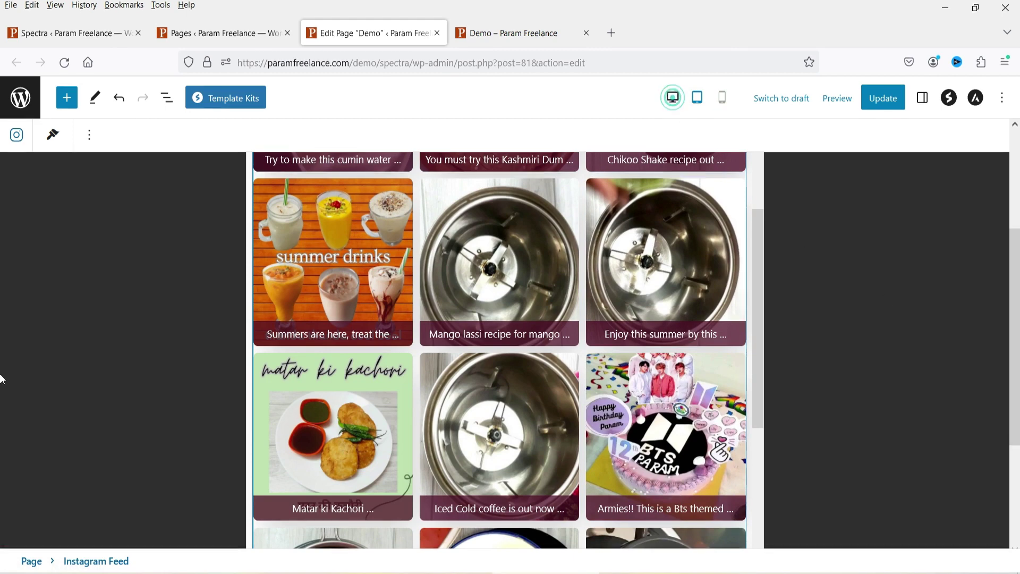
{"action": "left_click", "coordinate": [672, 97]}
{"action": "scroll", "coordinate": [887, 375], "scroll_direction": "up", "scroll_amount": 5}
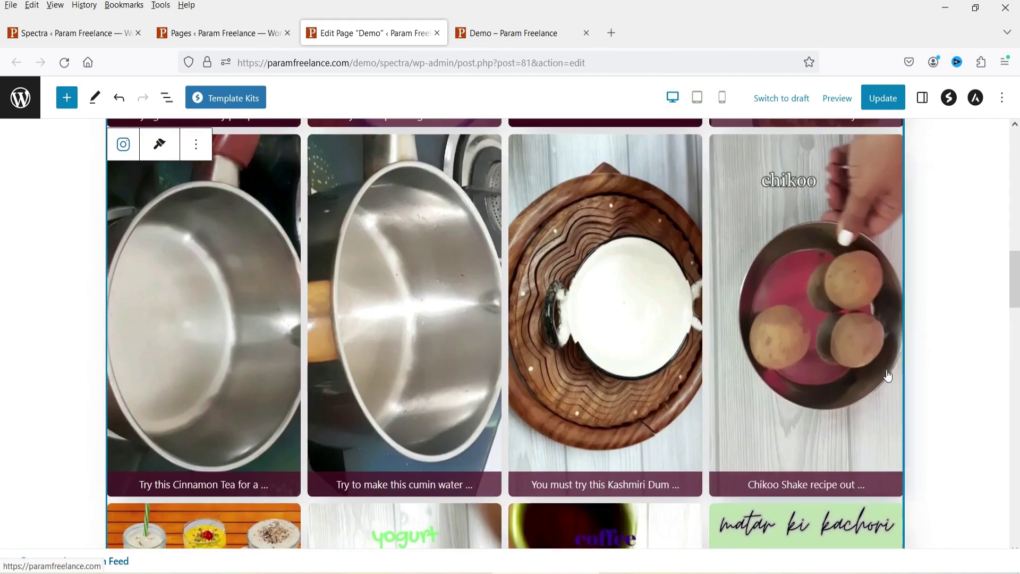
{"action": "scroll", "coordinate": [888, 375], "scroll_direction": "up", "scroll_amount": 5}
{"action": "left_click", "coordinate": [922, 97]}
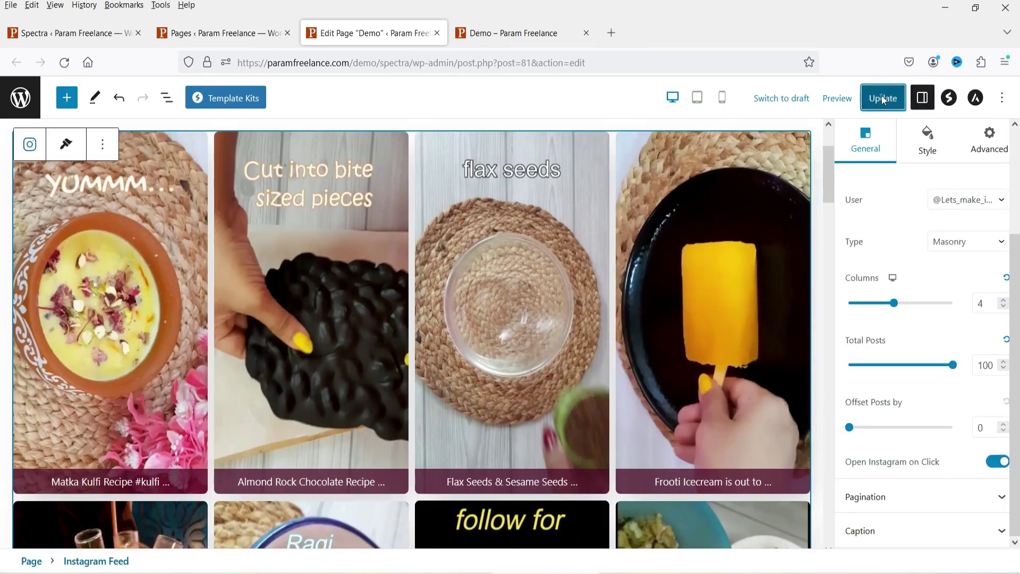
{"action": "left_click", "coordinate": [526, 32]}
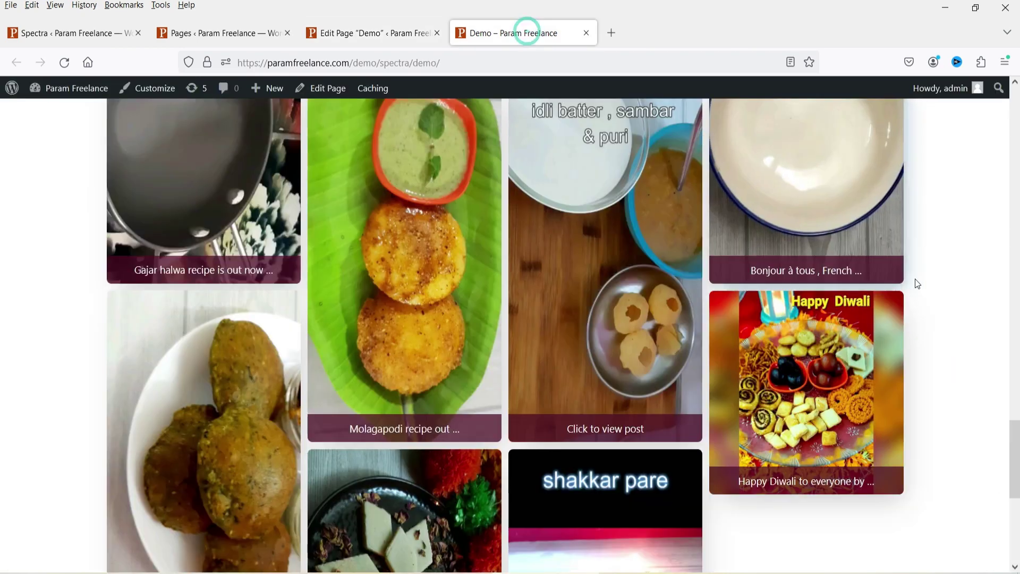
{"action": "scroll", "coordinate": [929, 284], "scroll_direction": "up", "scroll_amount": 5}
{"action": "scroll", "coordinate": [928, 283], "scroll_direction": "up", "scroll_amount": 10}
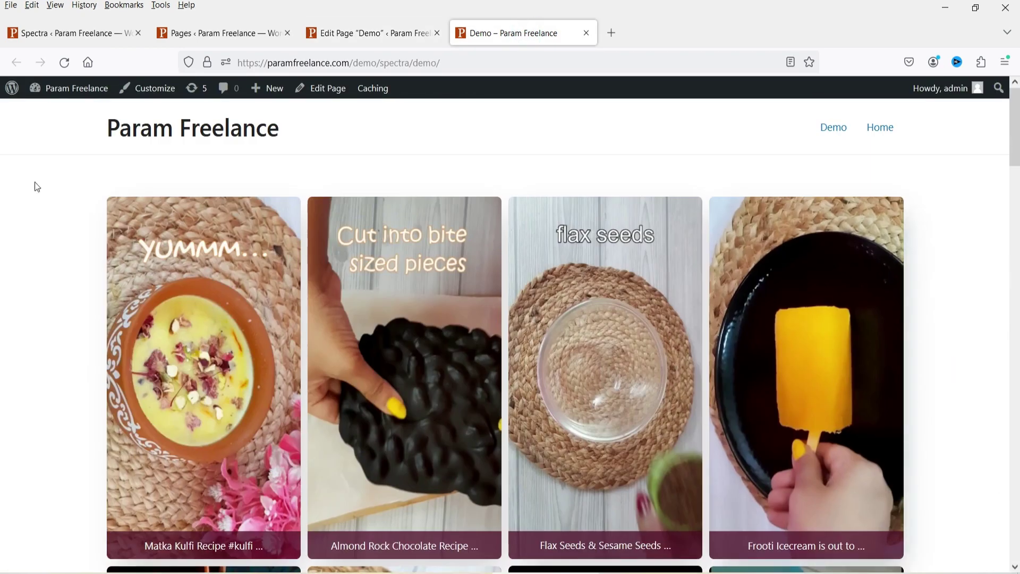